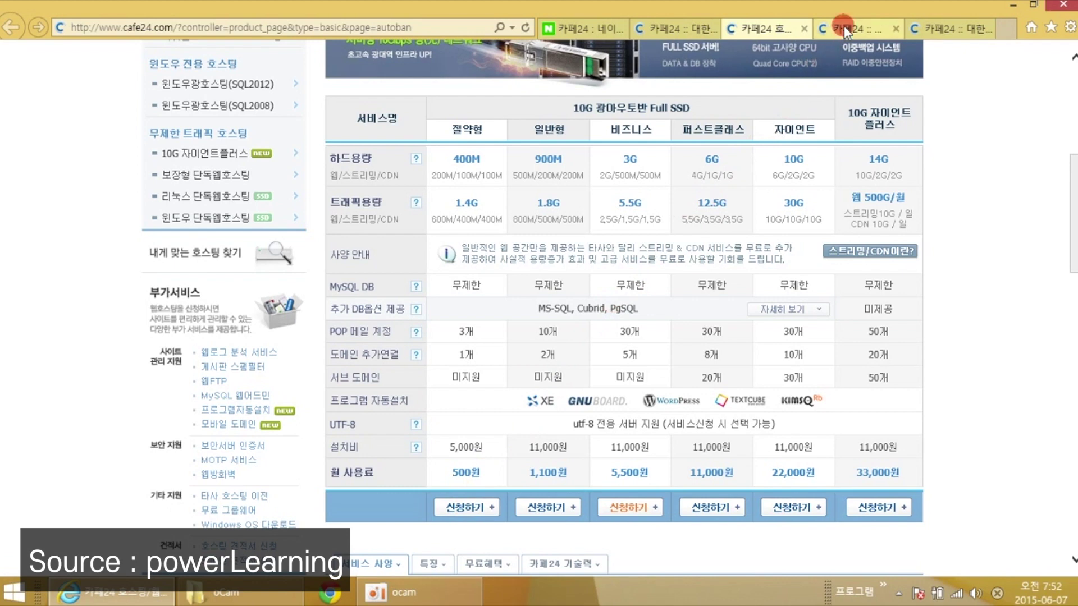
Agree to the terms on the Cafe24 form and proceed to the FullSSD 절약형 step-2 application.
{"action": "left_click", "coordinate": [845, 28]}
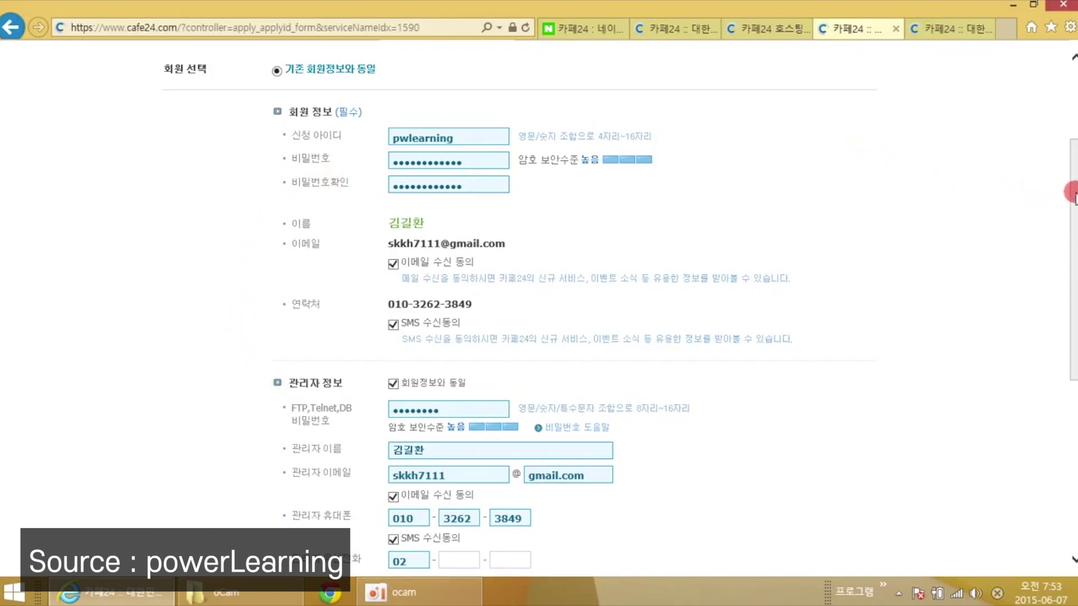
{"action": "left_click_drag", "start_coordinate": [1072, 194], "coordinate": [1072, 307]}
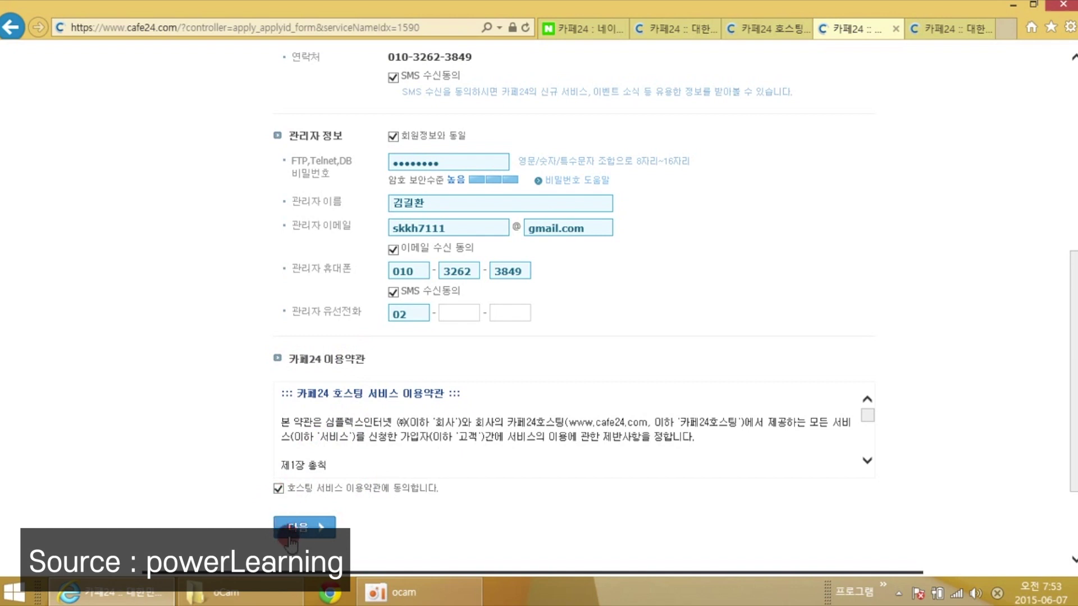
{"action": "left_click", "coordinate": [966, 28]}
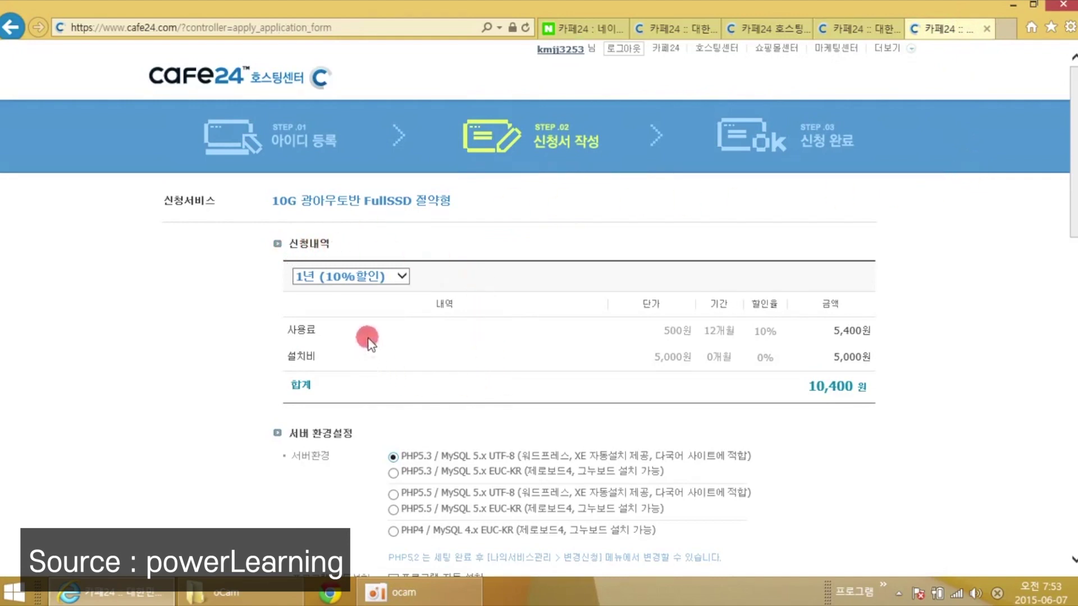
Set the hosting subscription period to 1개월, totalling 5,500원.
{"action": "left_click", "coordinate": [330, 278]}
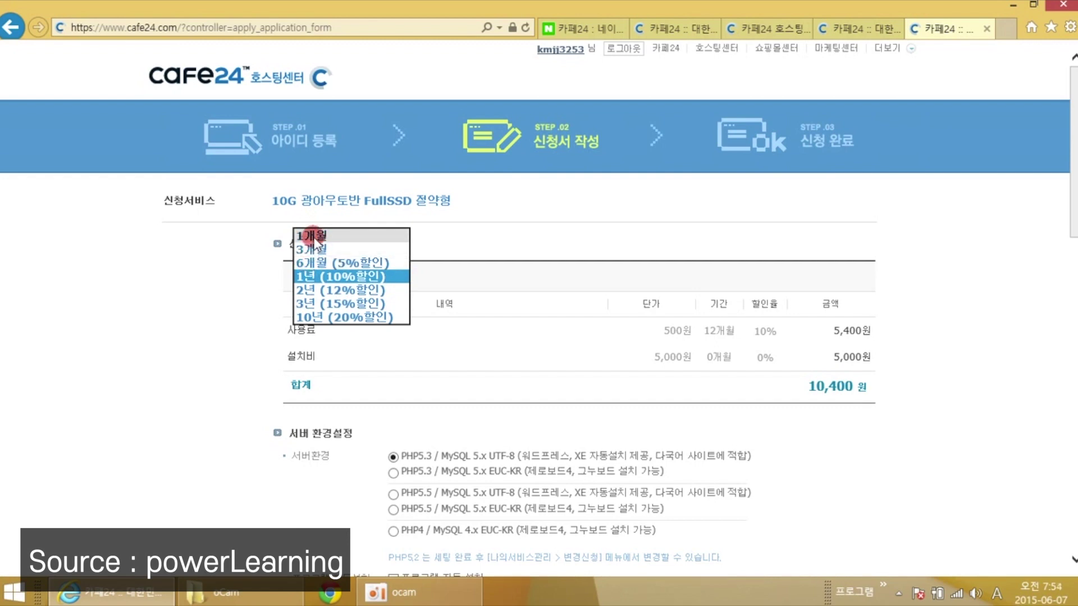
{"action": "left_click", "coordinate": [312, 236]}
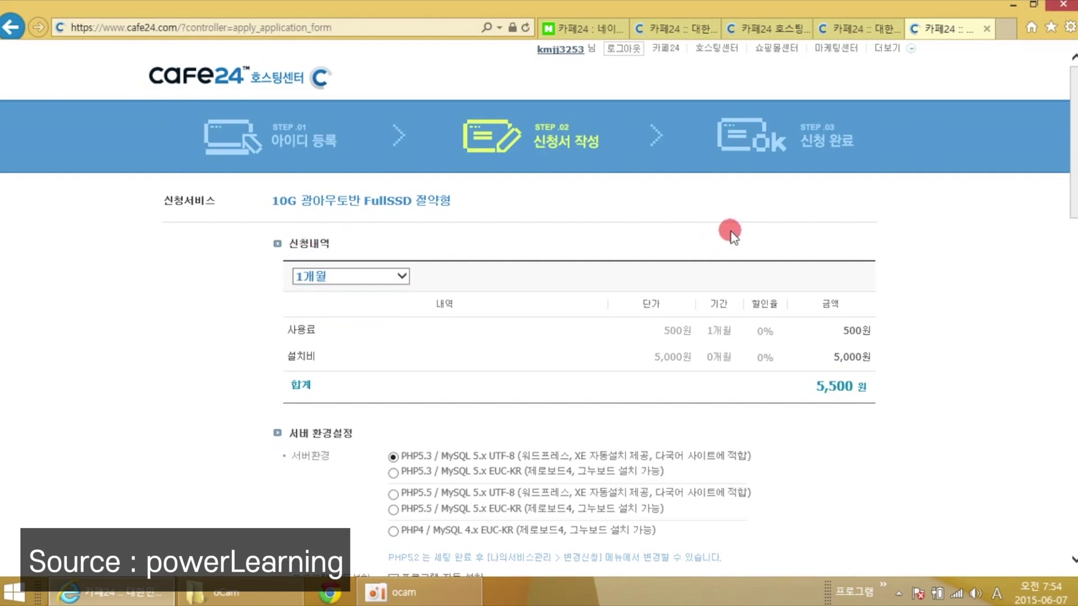
{"action": "scroll", "coordinate": [1070, 244], "scroll_direction": "down", "scroll_amount": 2}
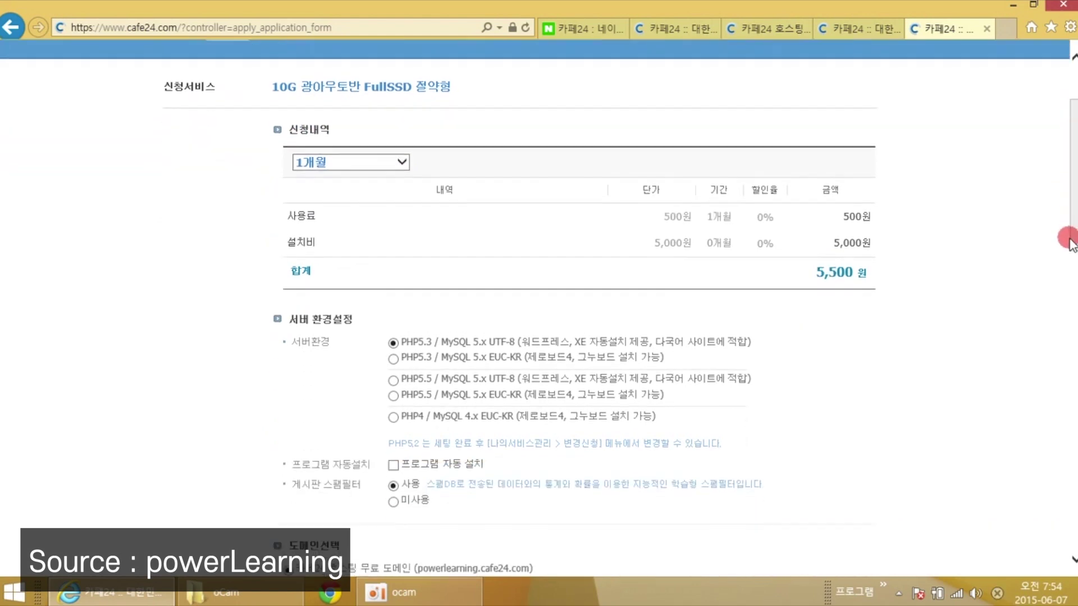
{"action": "scroll", "coordinate": [1069, 243], "scroll_direction": "down", "scroll_amount": 1}
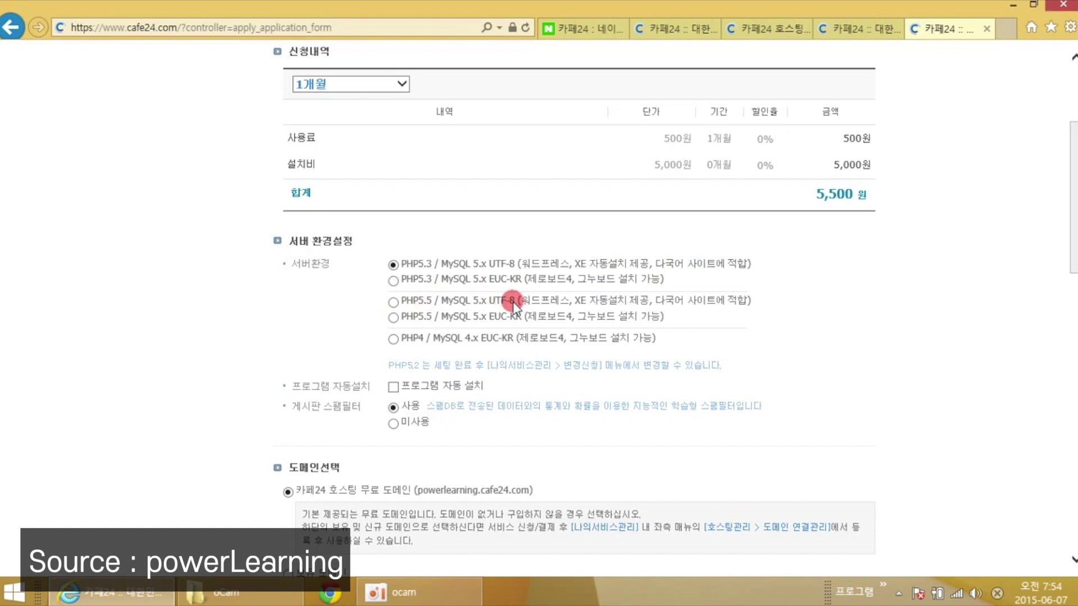
Choose the PHP5.5 / MySQL 5.x UTF-8 environment and the owned domain powerlearning.co.kr.
{"action": "left_click", "coordinate": [394, 303]}
{"action": "left_click_drag", "start_coordinate": [1072, 230], "coordinate": [1065, 301]}
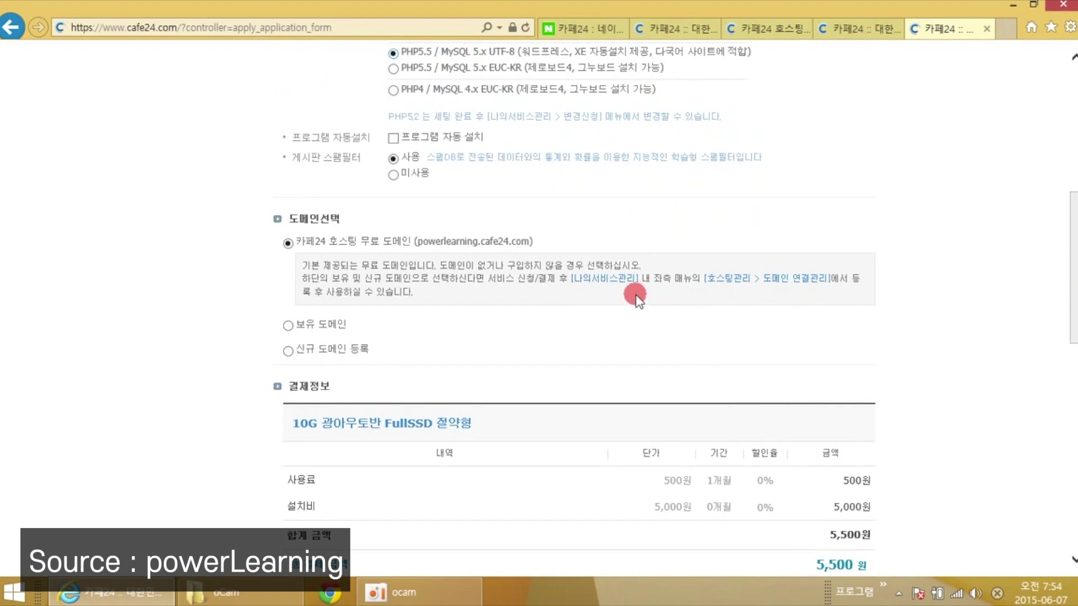
{"action": "left_click", "coordinate": [288, 327]}
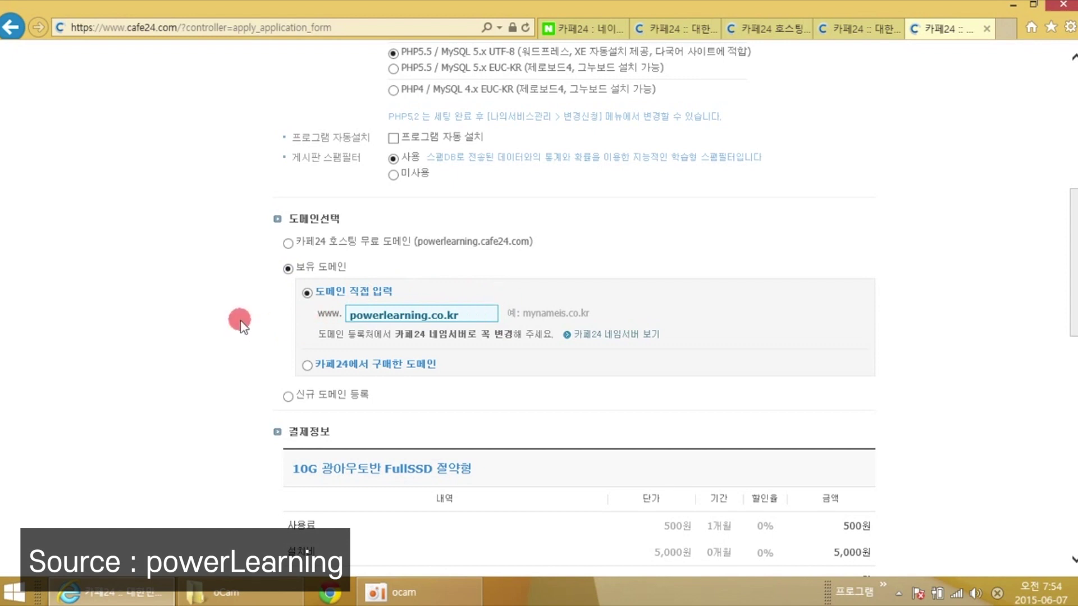
Review the 결제정보 section, keeping 신용카드 as the payment method for 5,500원.
{"action": "scroll", "coordinate": [240, 323], "scroll_direction": "down", "scroll_amount": 4}
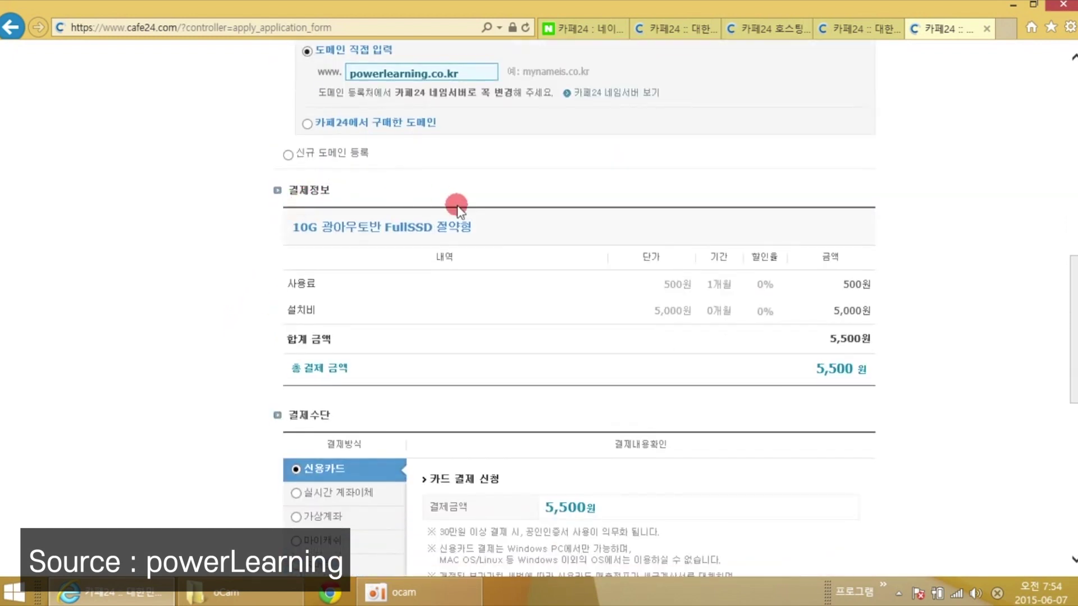
{"action": "scroll", "coordinate": [938, 289], "scroll_direction": "down", "scroll_amount": 4}
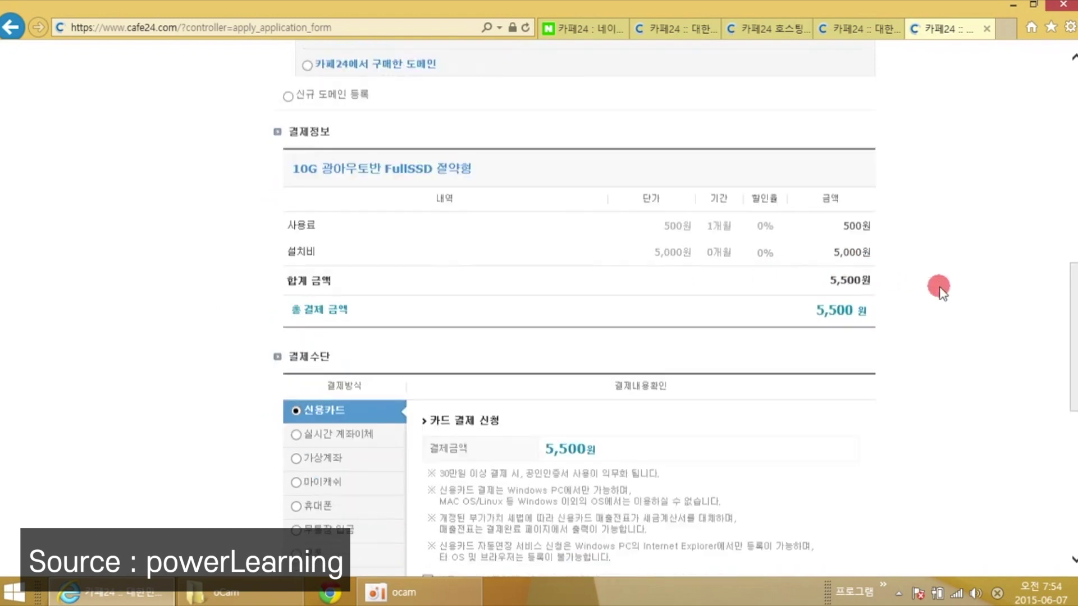
{"action": "scroll", "coordinate": [939, 288], "scroll_direction": "down", "scroll_amount": 1}
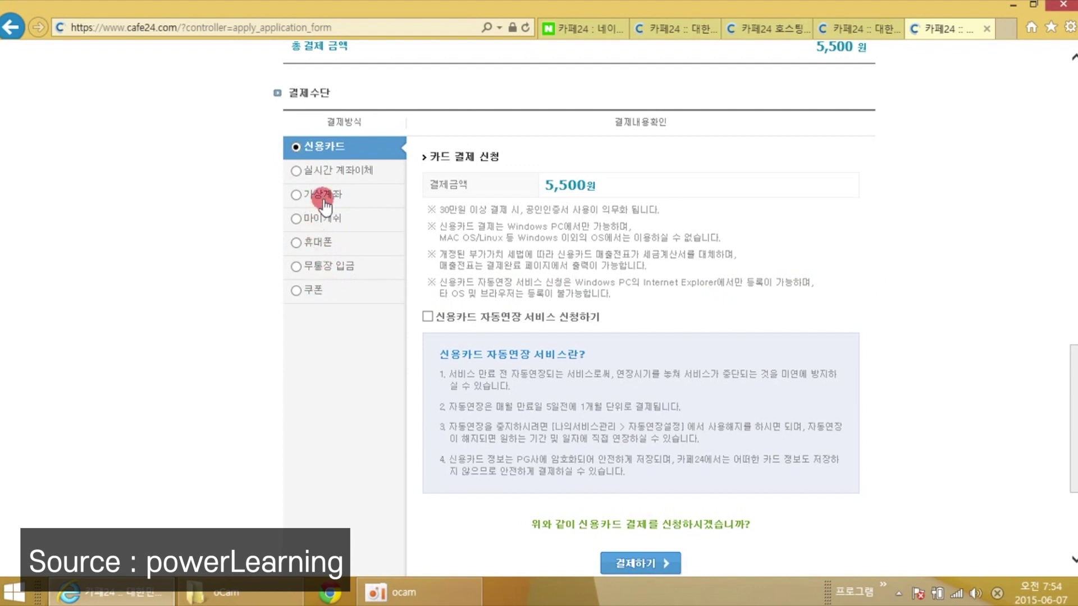
{"action": "scroll", "coordinate": [657, 393], "scroll_direction": "down", "scroll_amount": 1}
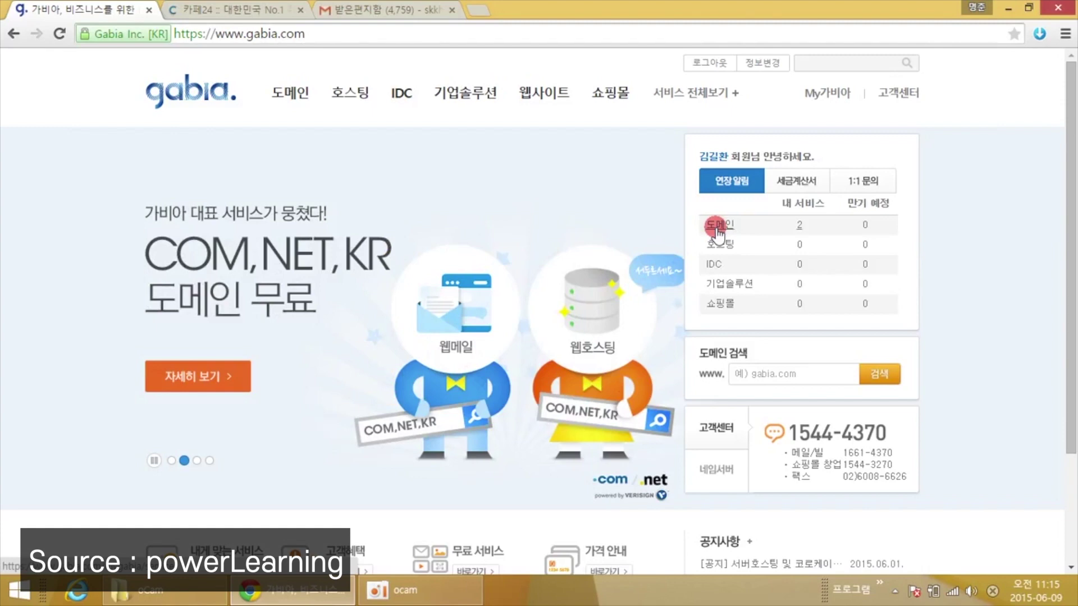
Select powerlearning.co.kr in the My가비아 domain list and open its 네임서버 settings.
{"action": "left_click", "coordinate": [717, 227]}
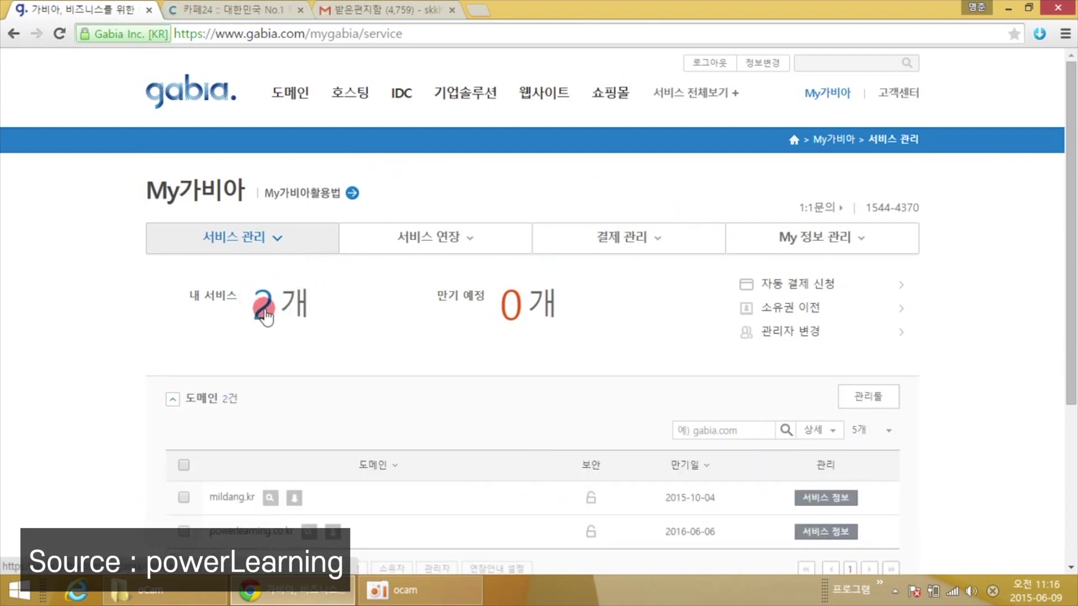
{"action": "scroll", "coordinate": [289, 315], "scroll_direction": "down", "scroll_amount": 4}
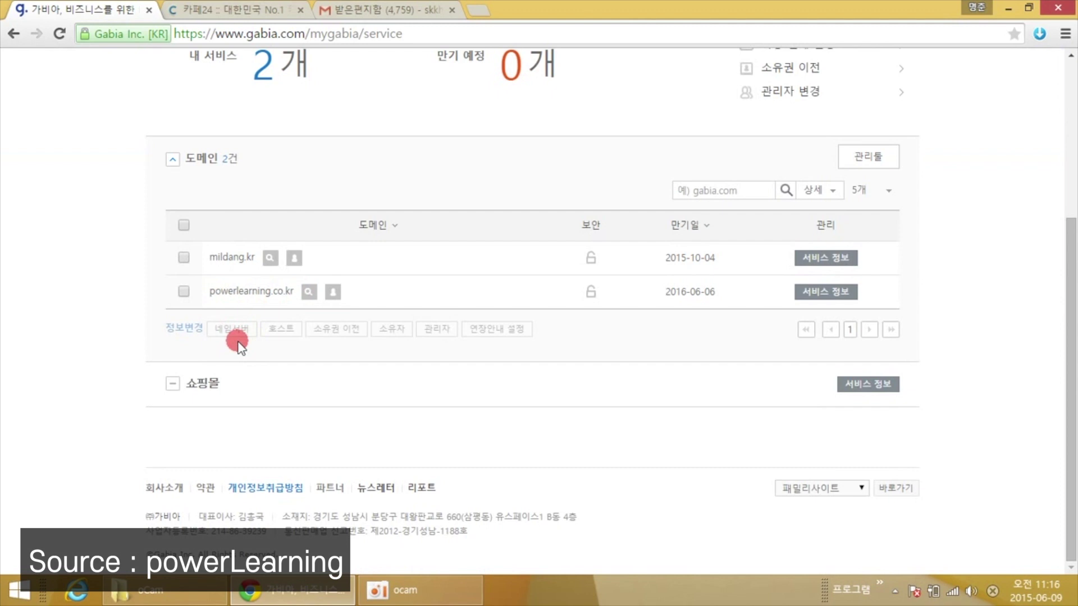
{"action": "left_click", "coordinate": [183, 291]}
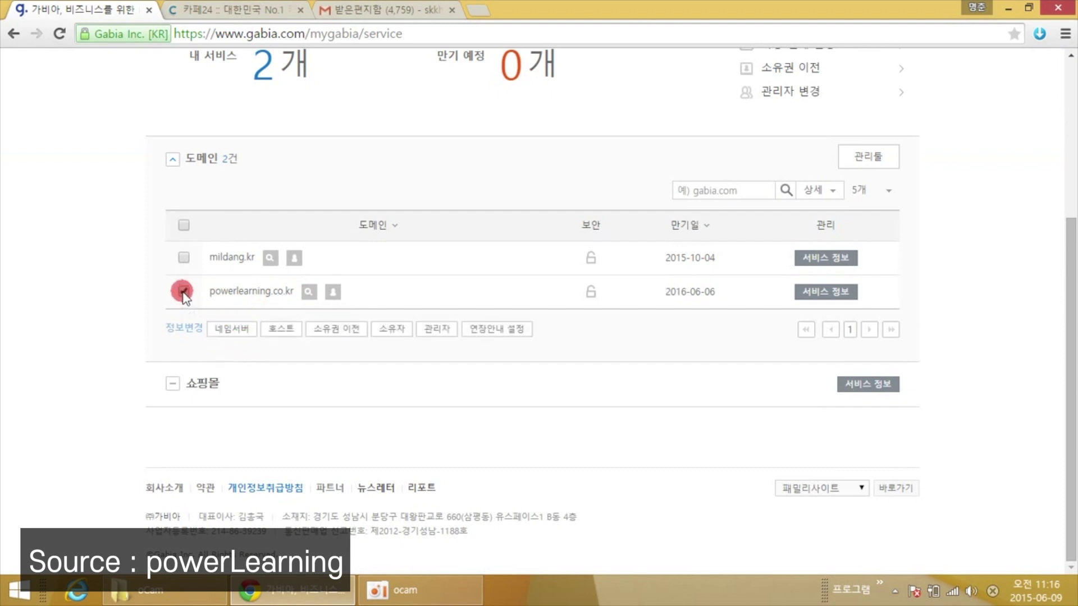
{"action": "left_click", "coordinate": [226, 330]}
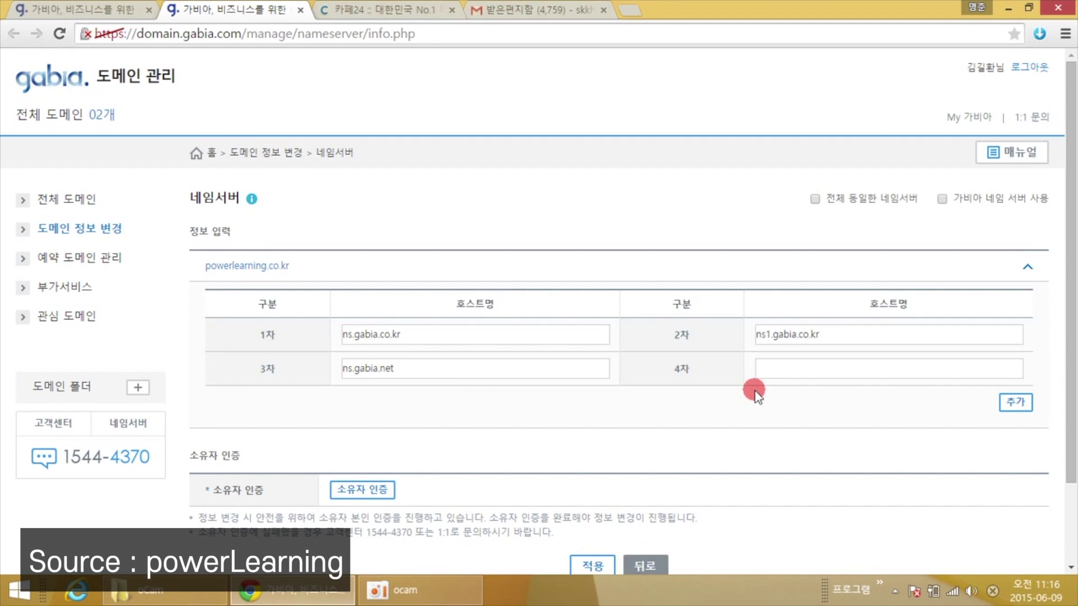
Replace the first nameserver ns.gabia.co.kr with ns1.cafe24.com copied from Cafe24.
{"action": "left_click", "coordinate": [418, 11]}
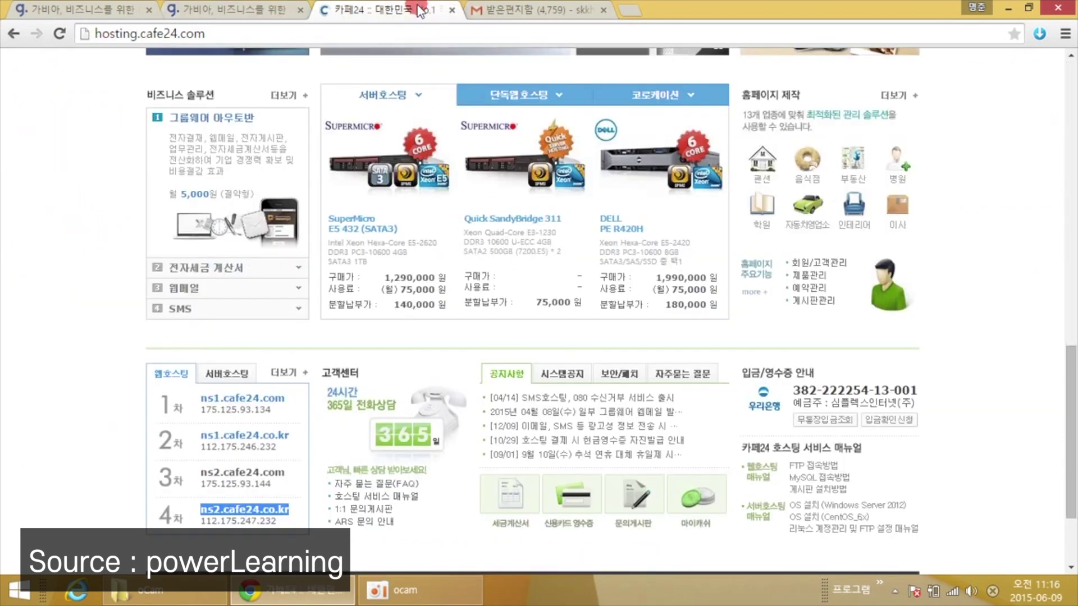
{"action": "scroll", "coordinate": [56, 180], "scroll_direction": "up", "scroll_amount": 10}
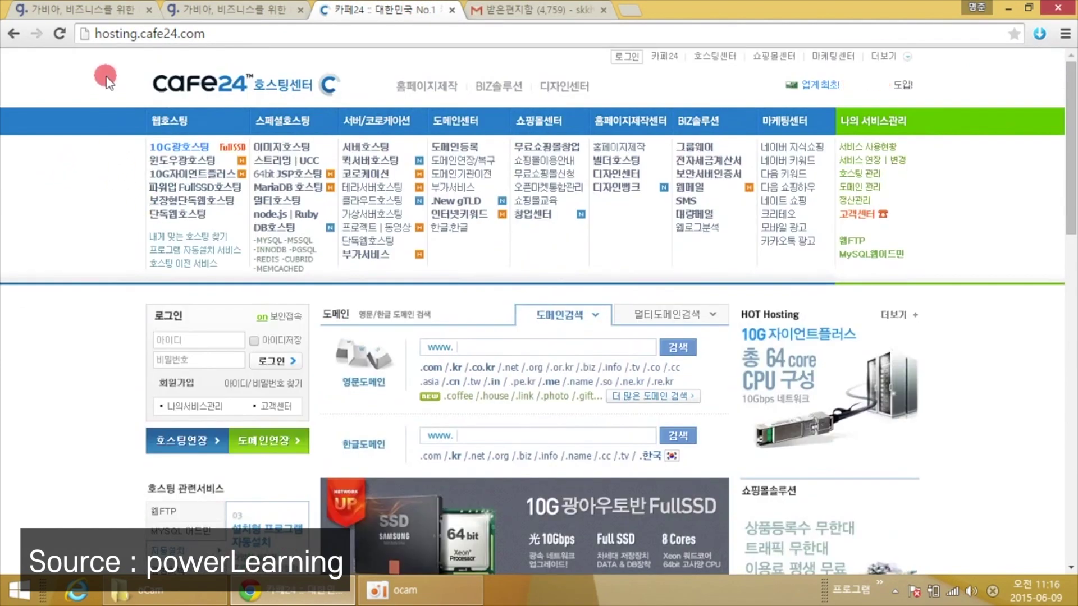
{"action": "scroll", "coordinate": [110, 83], "scroll_direction": "down", "scroll_amount": 10}
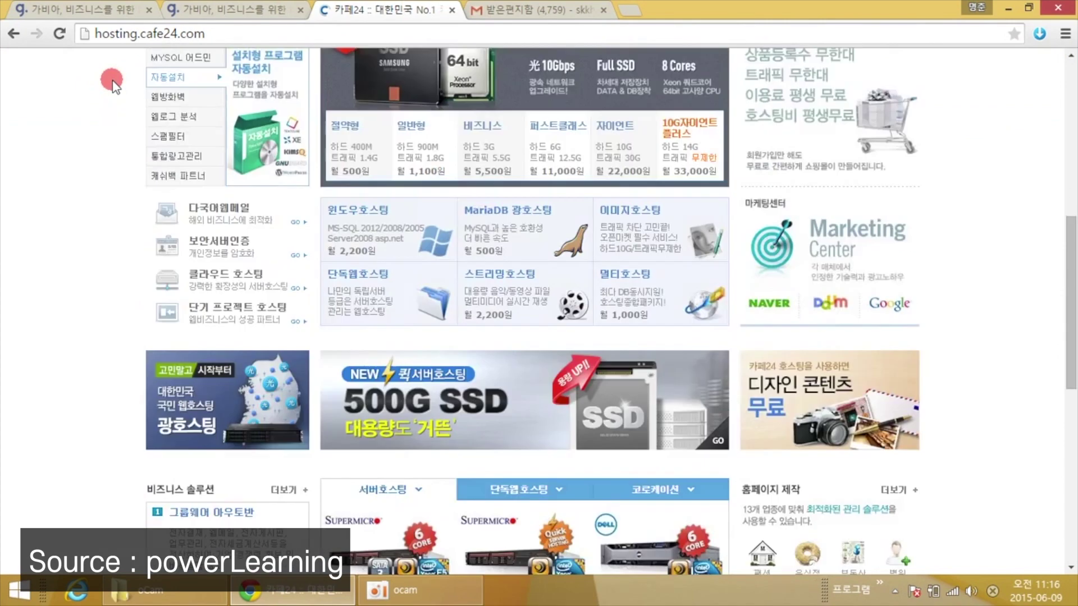
{"action": "scroll", "coordinate": [111, 82], "scroll_direction": "down", "scroll_amount": 4}
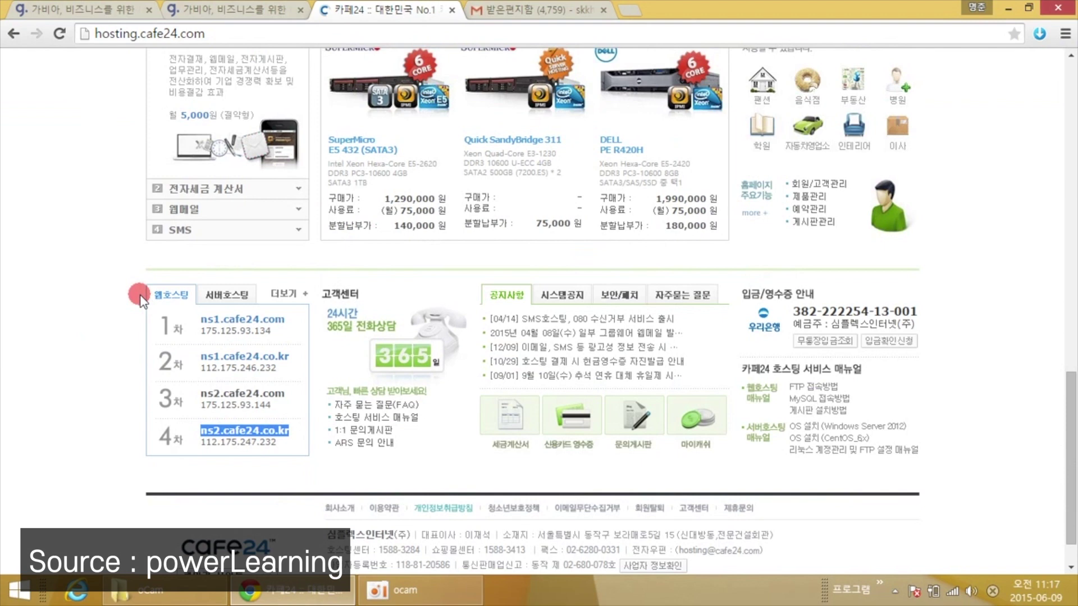
{"action": "left_click", "coordinate": [142, 470]}
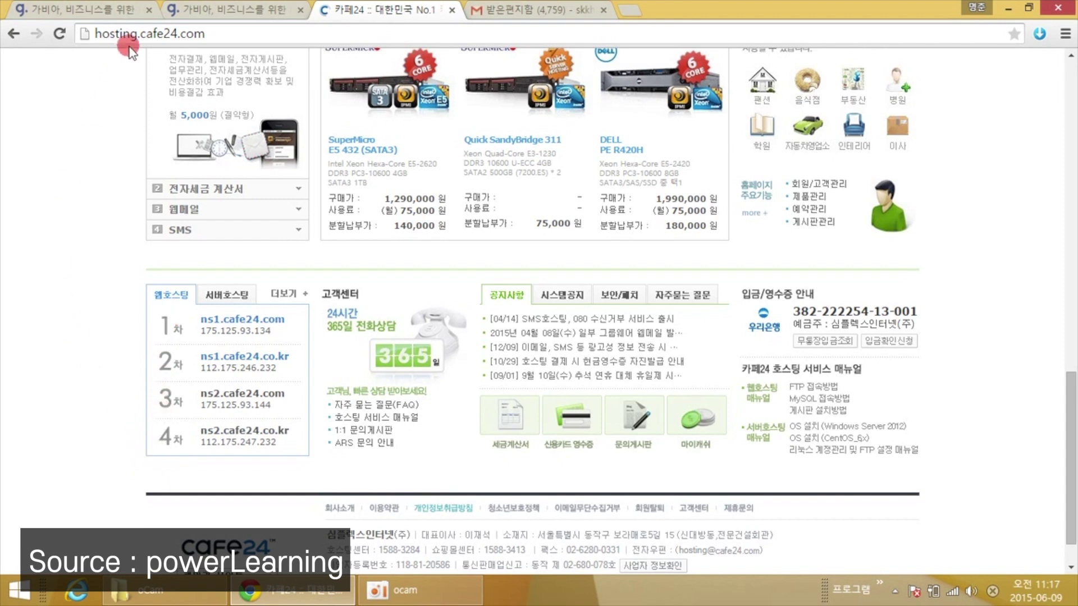
{"action": "left_click", "coordinate": [206, 11]}
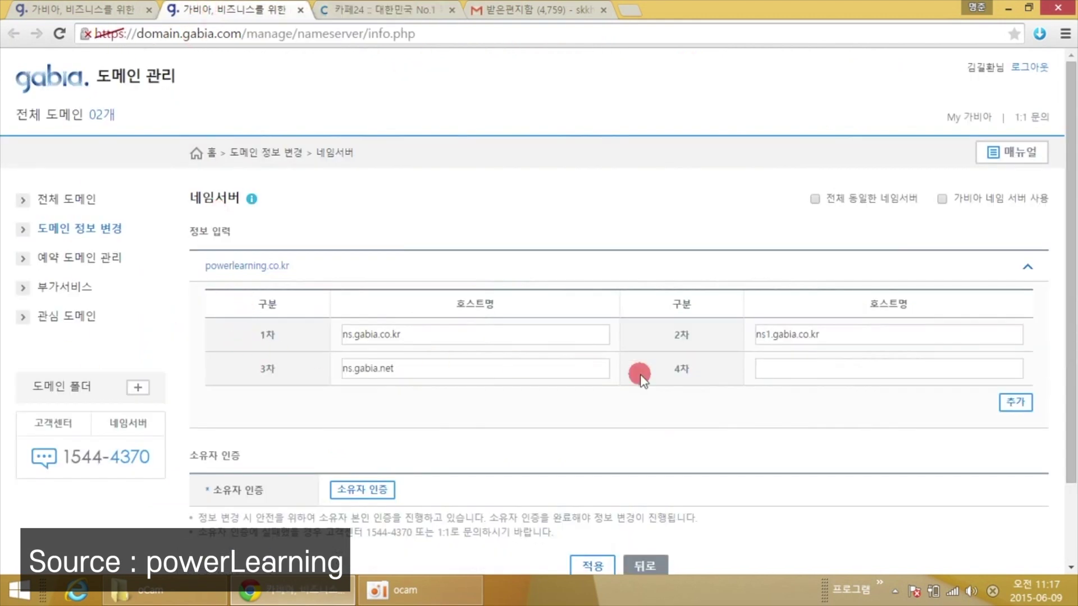
{"action": "left_click", "coordinate": [365, 13]}
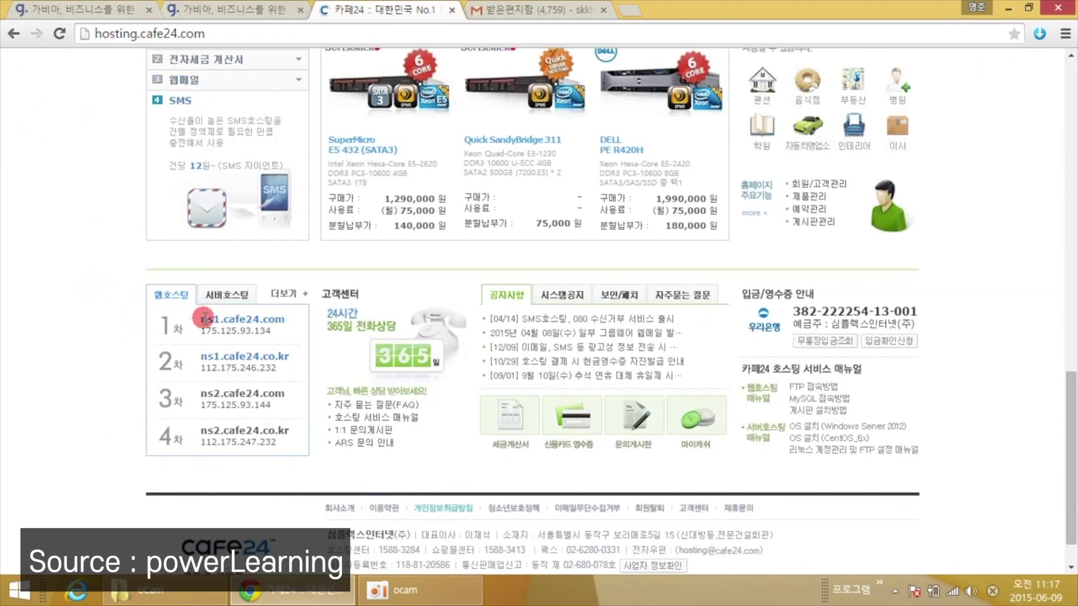
{"action": "left_click_drag", "start_coordinate": [203, 318], "coordinate": [279, 317]}
{"action": "right_click", "coordinate": [280, 317]}
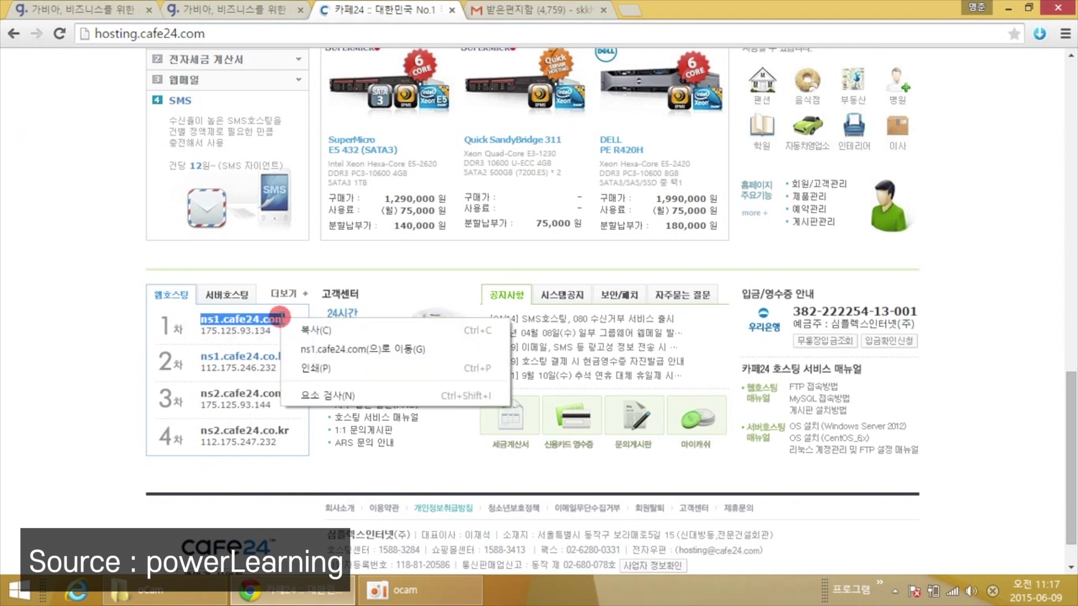
{"action": "left_click", "coordinate": [289, 330]}
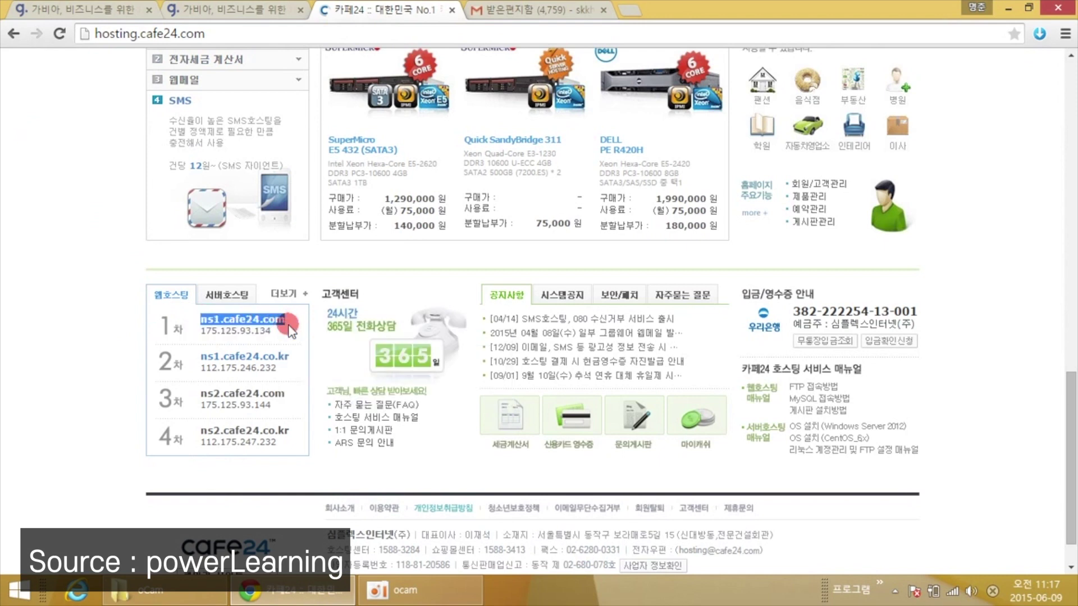
{"action": "left_click", "coordinate": [213, 10]}
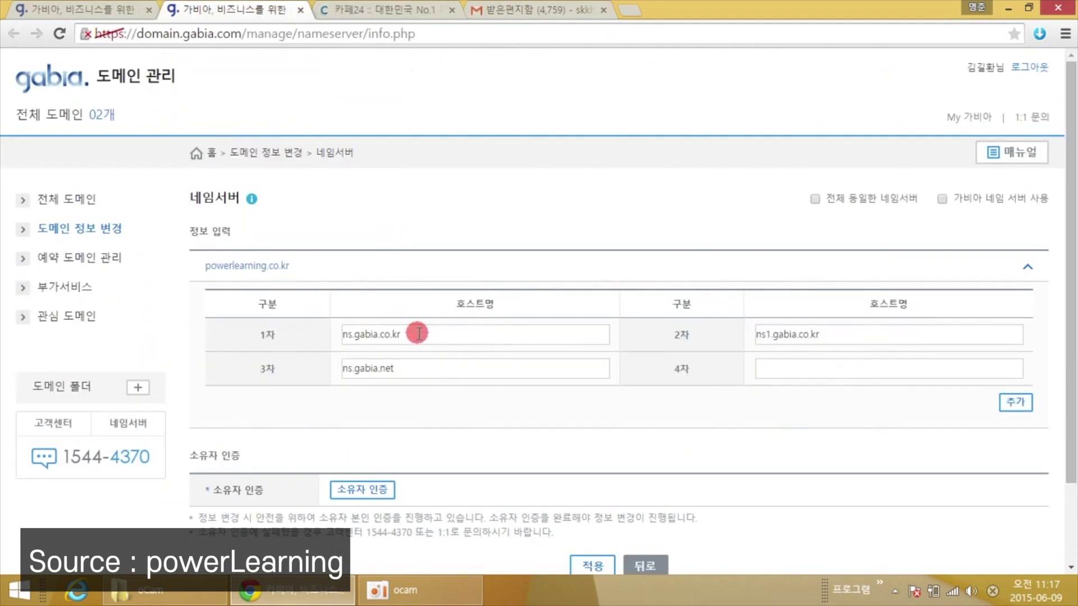
{"action": "left_click_drag", "start_coordinate": [418, 334], "coordinate": [340, 334]}
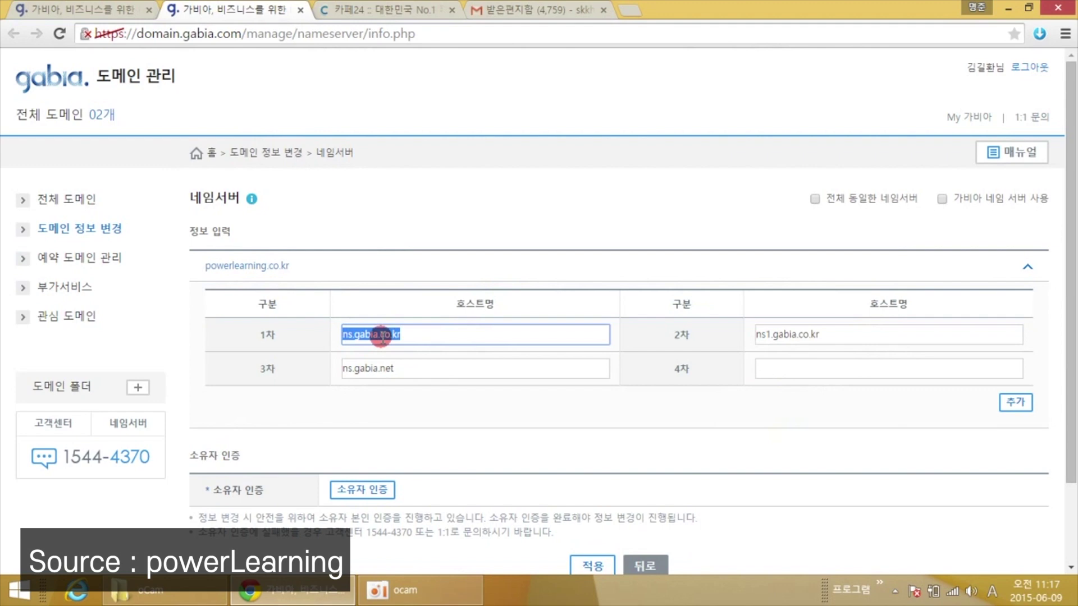
{"action": "right_click", "coordinate": [382, 336]}
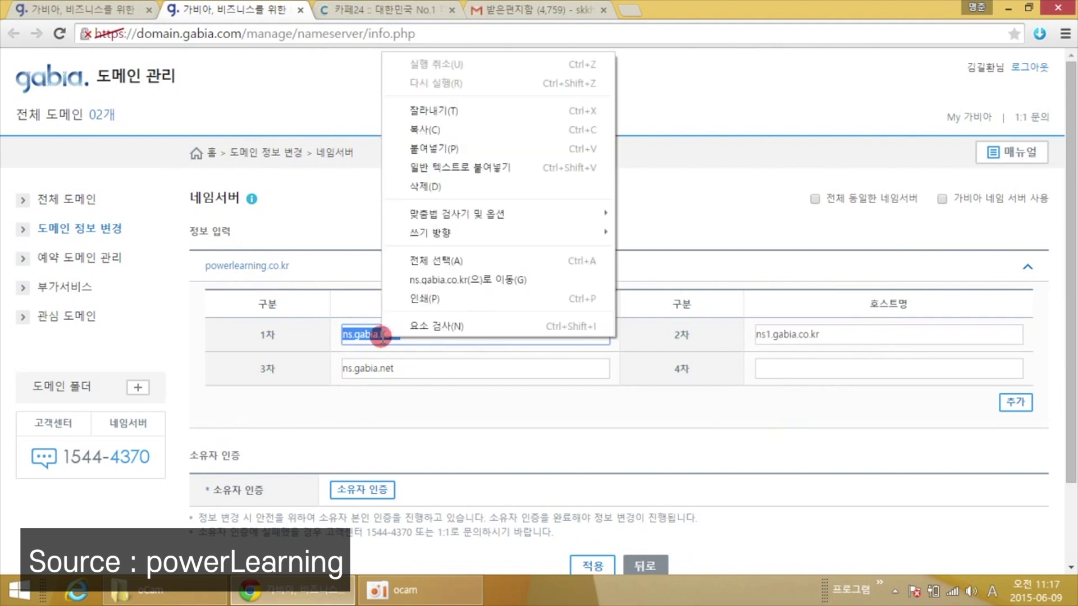
{"action": "left_click", "coordinate": [412, 150]}
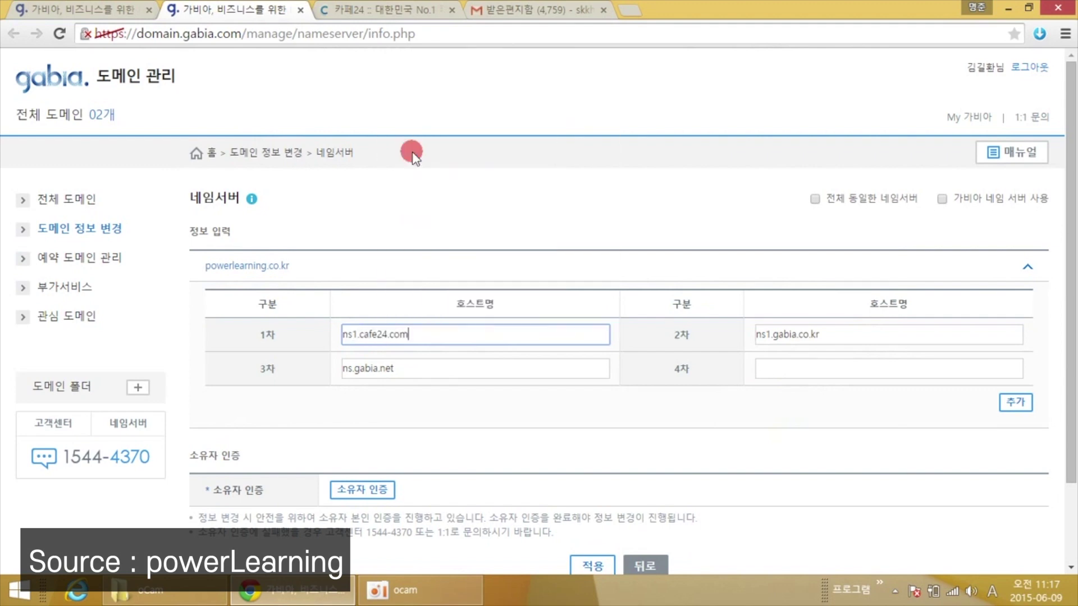
Replace the second nameserver ns1.gabia.co.kr with ns1.cafe24.co.kr.
{"action": "left_click", "coordinate": [355, 17]}
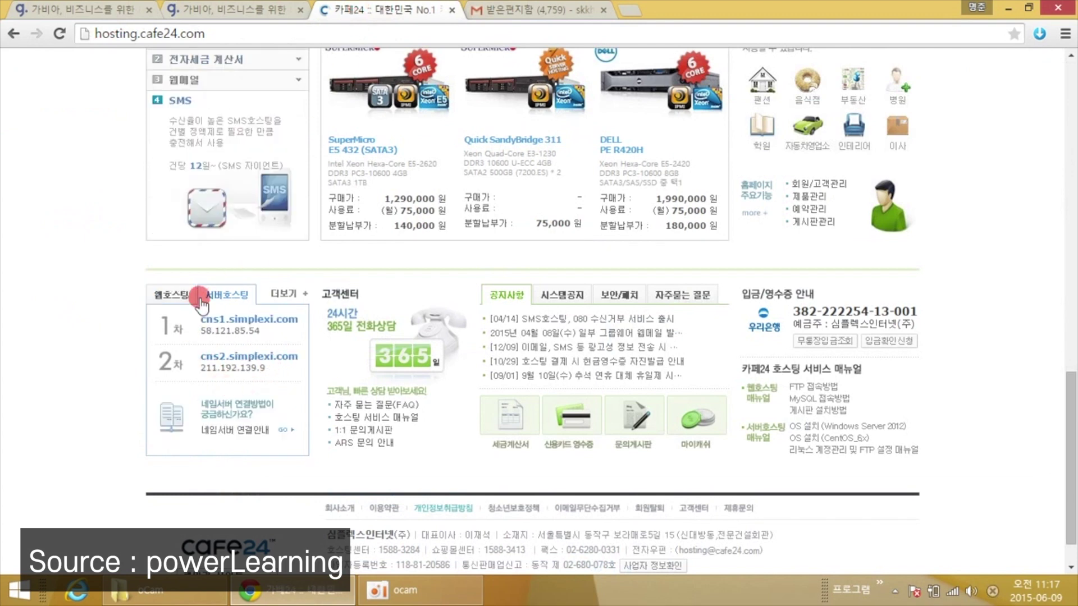
{"action": "left_click_drag", "start_coordinate": [286, 360], "coordinate": [212, 356]}
{"action": "right_click", "coordinate": [212, 356]}
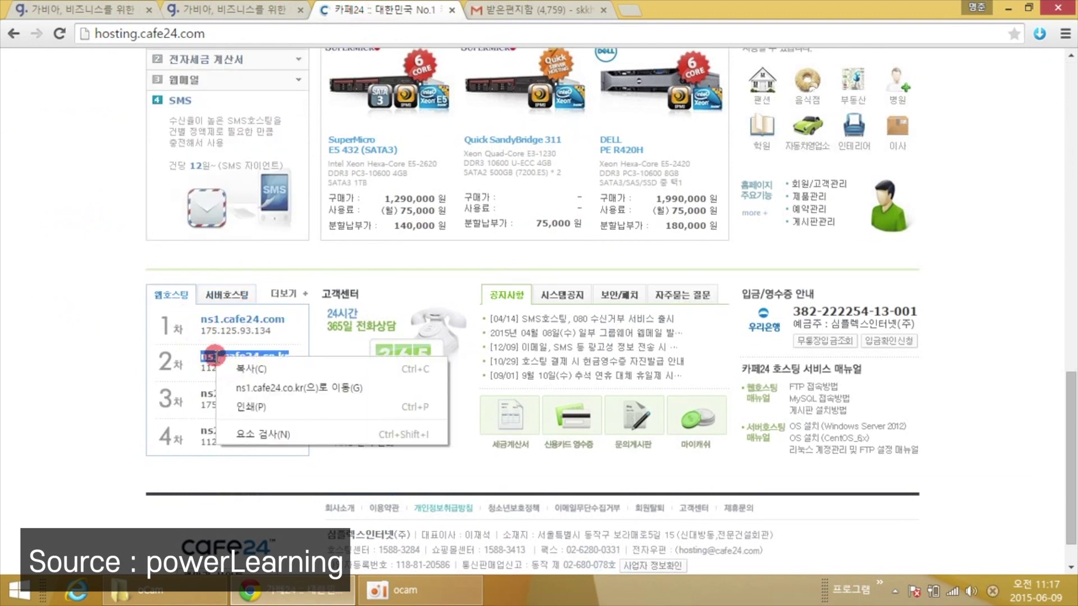
{"action": "left_click", "coordinate": [213, 366]}
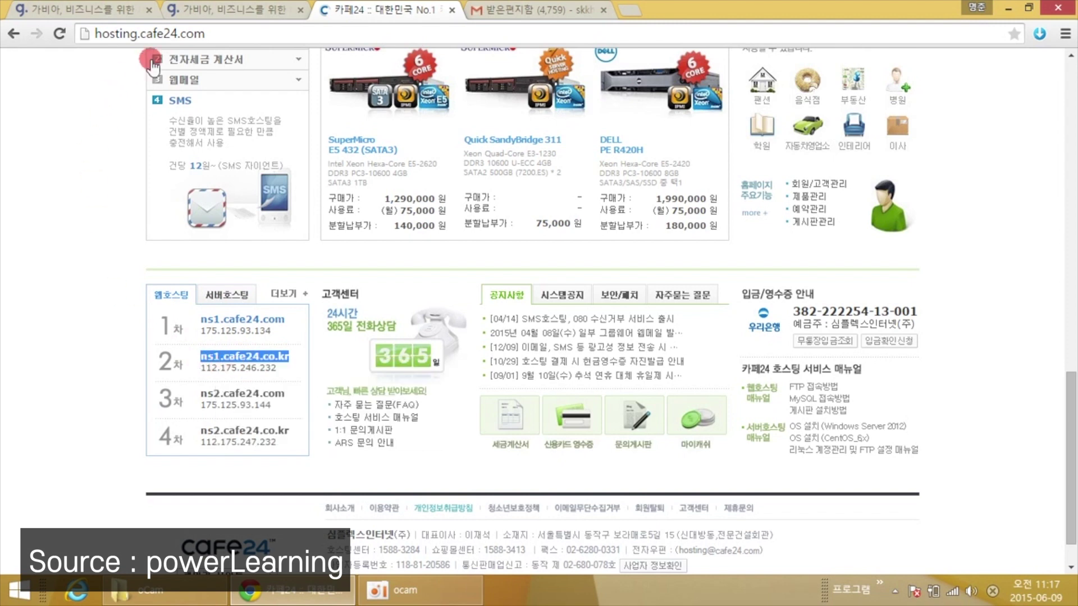
{"action": "left_click", "coordinate": [208, 9]}
{"action": "left_click", "coordinate": [750, 328]}
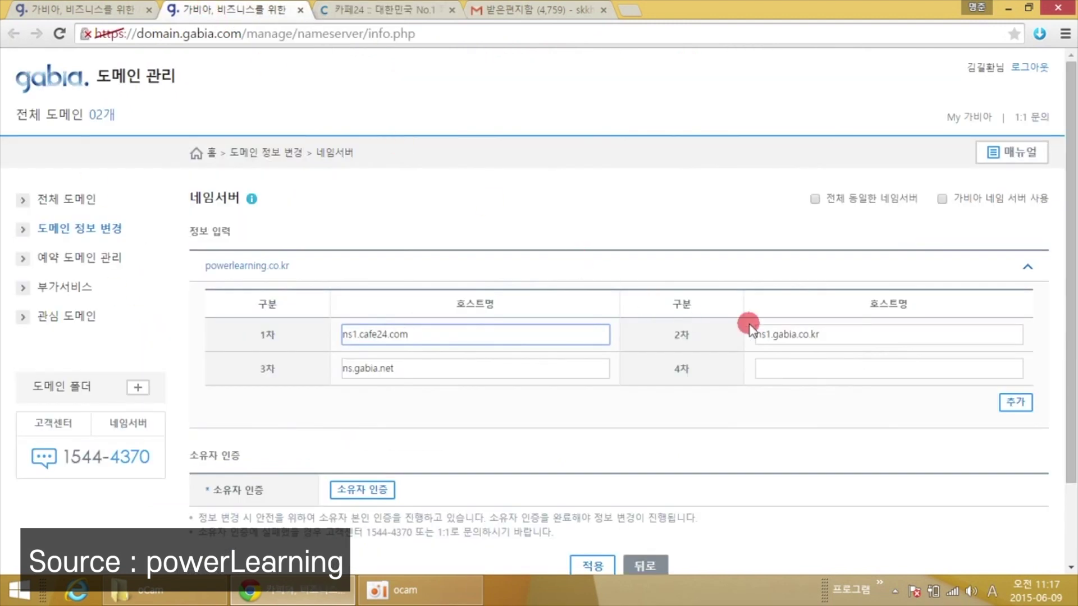
{"action": "left_click_drag", "start_coordinate": [849, 336], "coordinate": [749, 334]}
{"action": "right_click", "coordinate": [846, 331]}
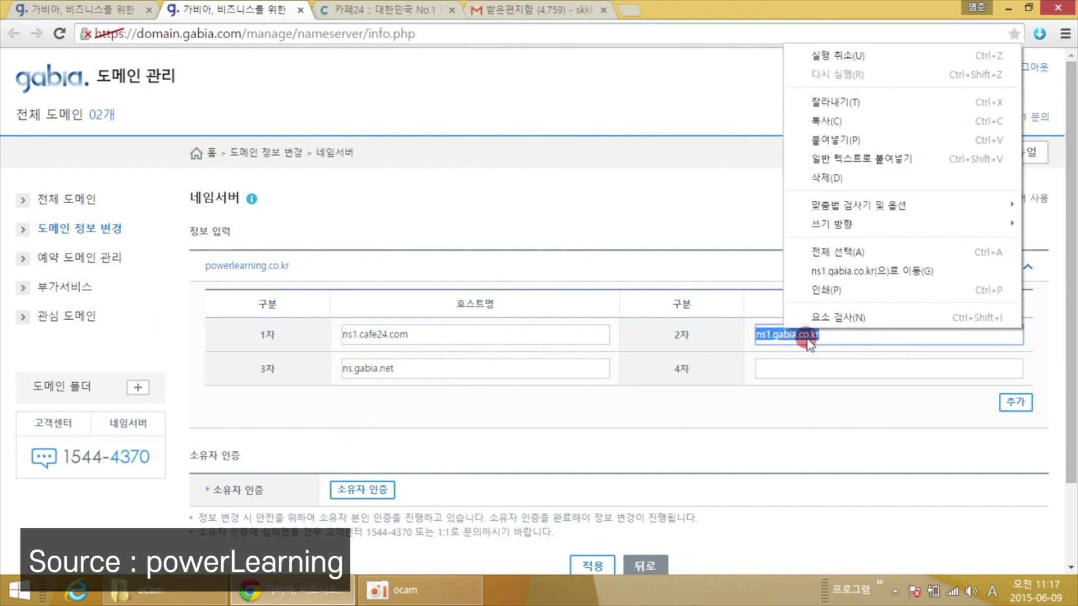
{"action": "left_click", "coordinate": [825, 140]}
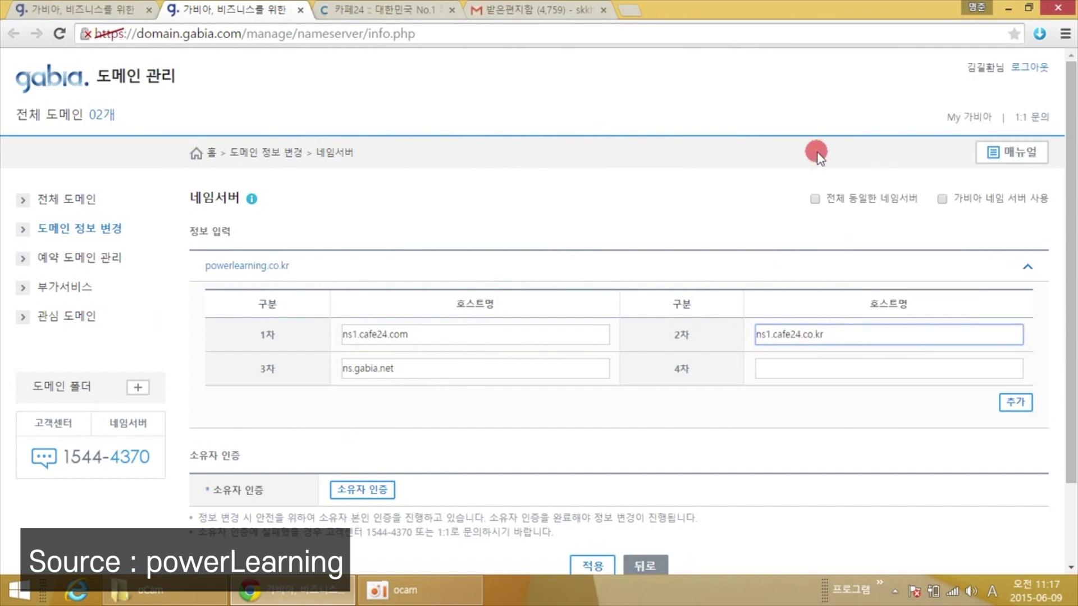
Replace the third nameserver ns.gabia.net with ns2.cafe24.com.
{"action": "left_click", "coordinate": [370, 16]}
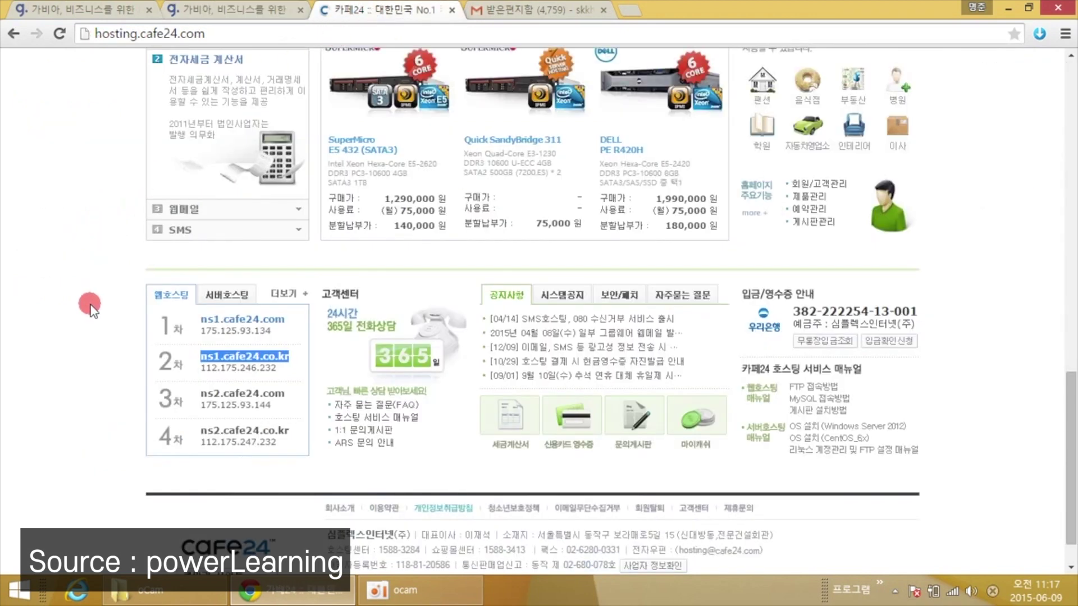
{"action": "left_click", "coordinate": [282, 389]}
{"action": "left_click_drag", "start_coordinate": [283, 388], "coordinate": [202, 389]}
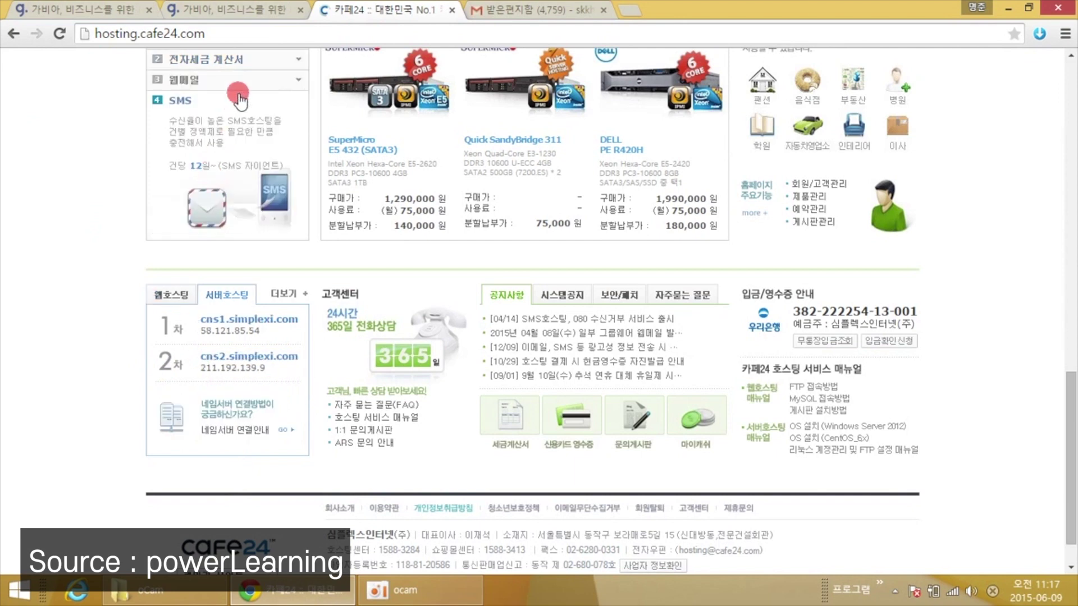
{"action": "left_click", "coordinate": [242, 10]}
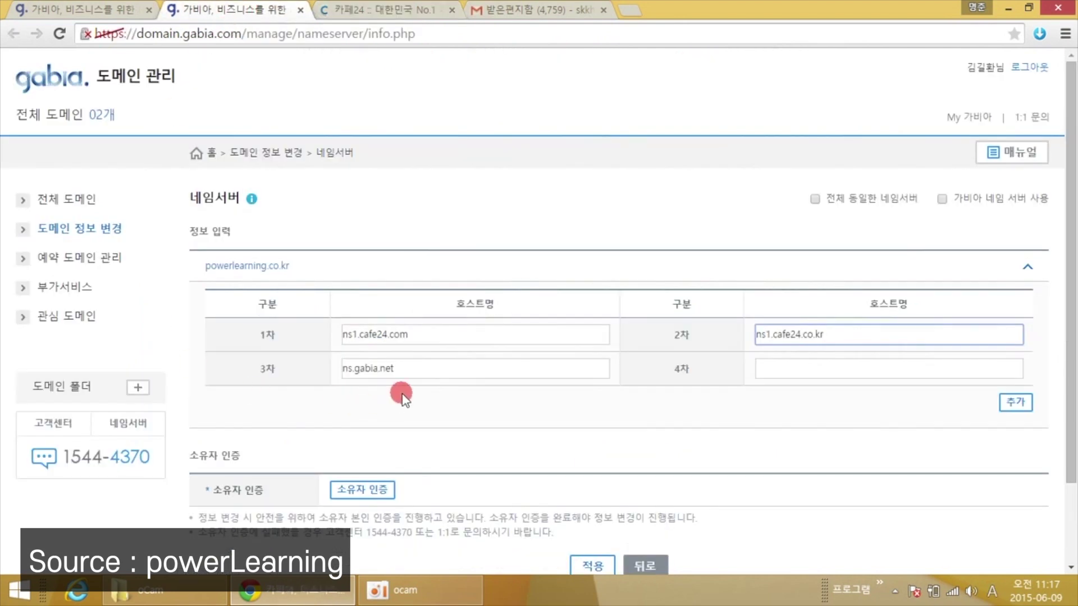
{"action": "left_click_drag", "start_coordinate": [418, 371], "coordinate": [234, 370]}
{"action": "key", "text": "ctrl+v"}
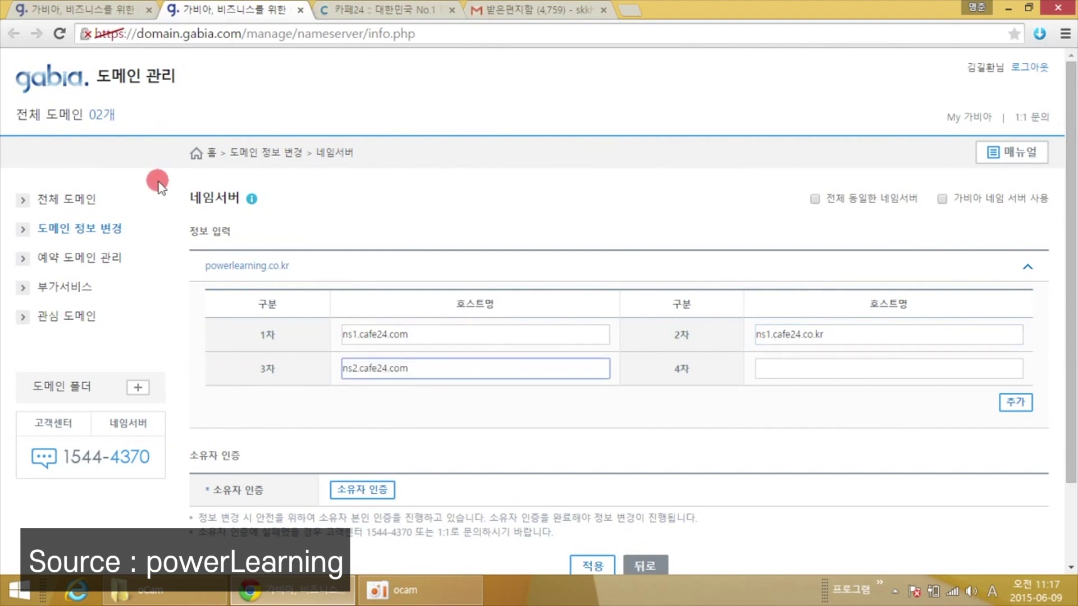
Fill the empty fourth nameserver field with ns2.cafe24.co.kr.
{"action": "left_click", "coordinate": [349, 11]}
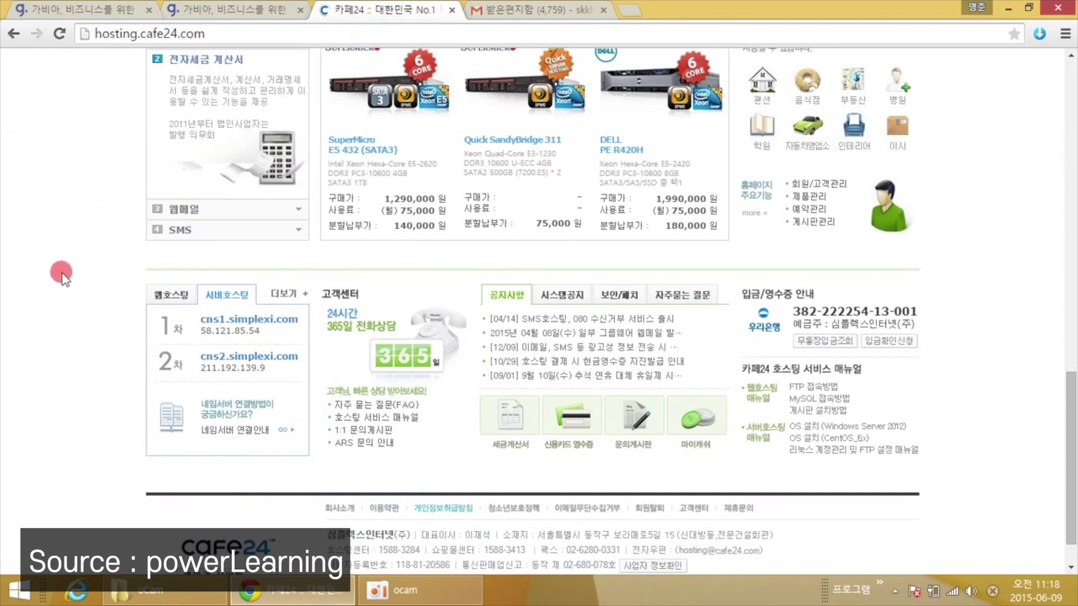
{"action": "left_click", "coordinate": [150, 298]}
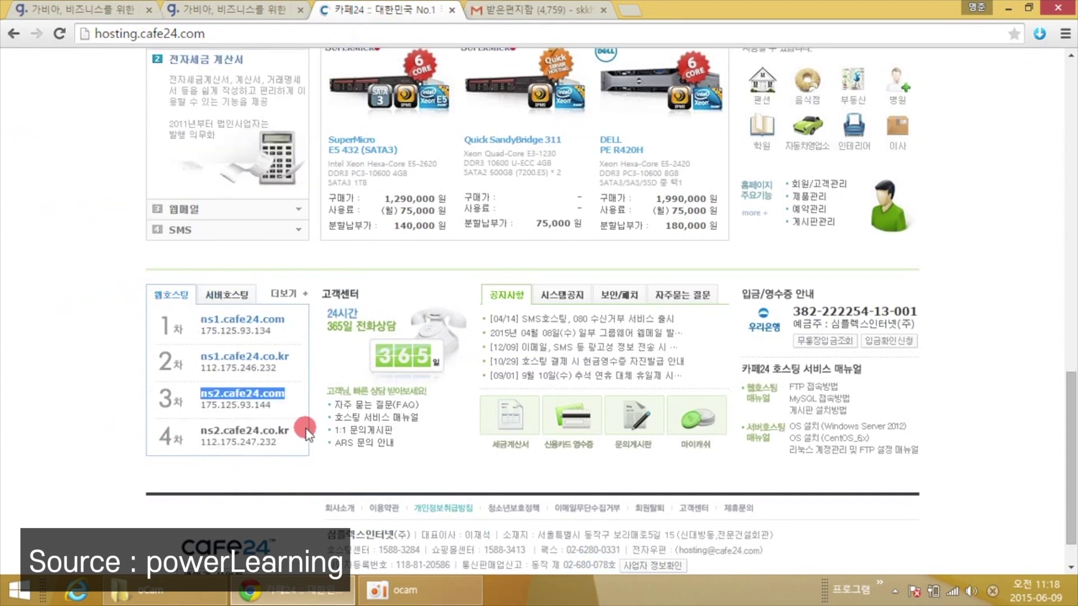
{"action": "left_click_drag", "start_coordinate": [307, 432], "coordinate": [188, 433]}
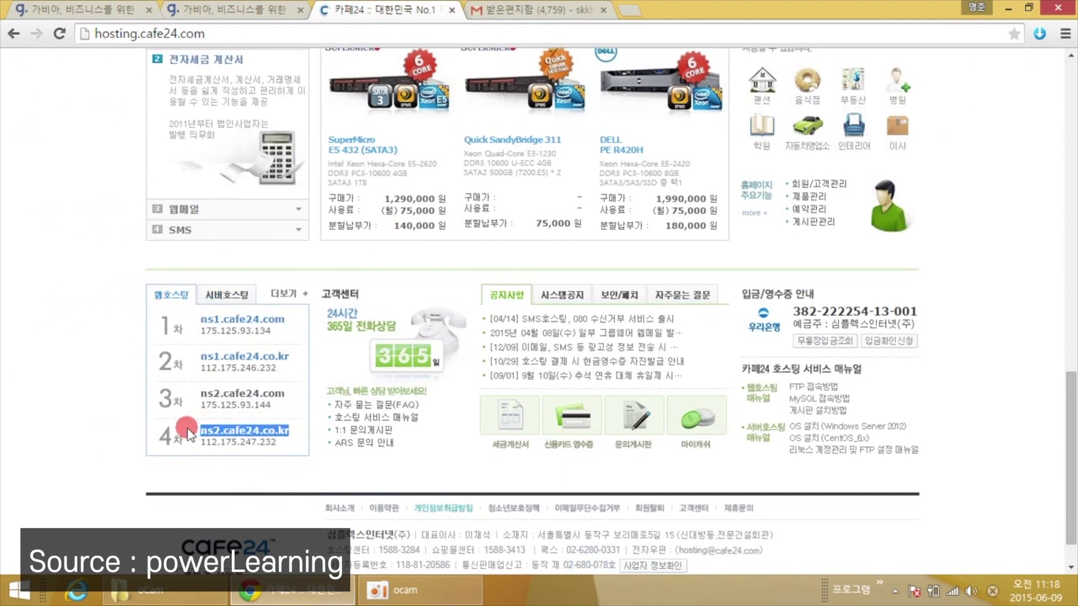
{"action": "left_click", "coordinate": [264, 10]}
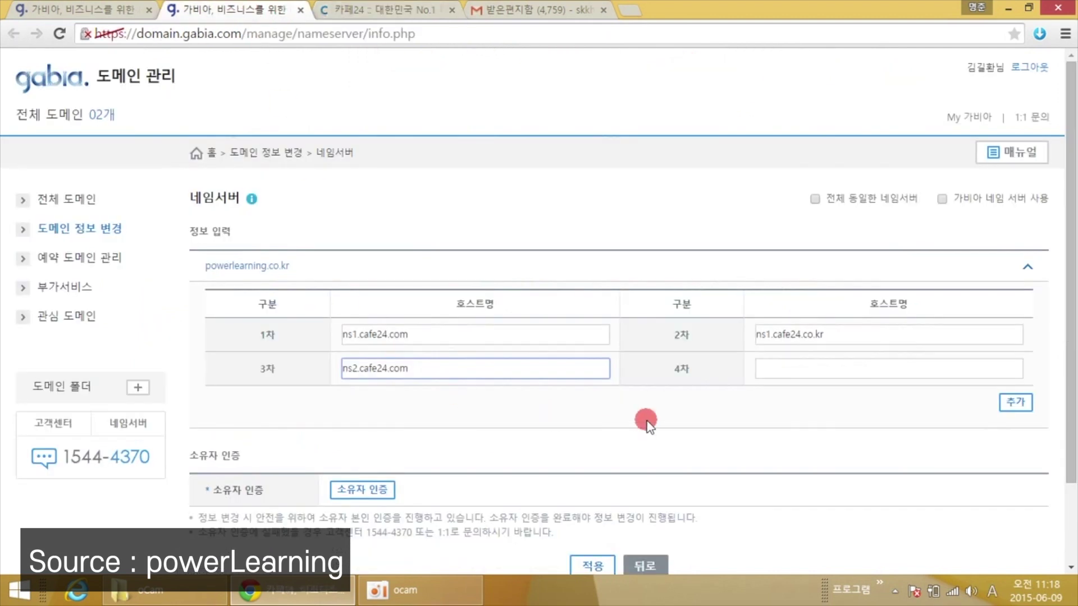
{"action": "left_click", "coordinate": [798, 370]}
{"action": "key", "text": "ctrl+v"}
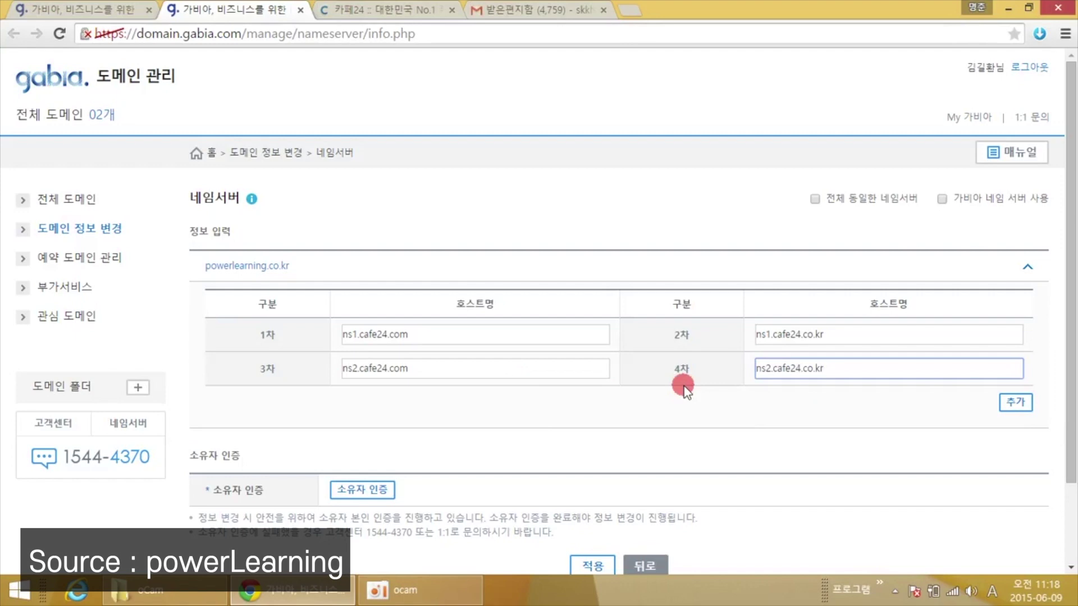
{"action": "left_click", "coordinate": [689, 412]}
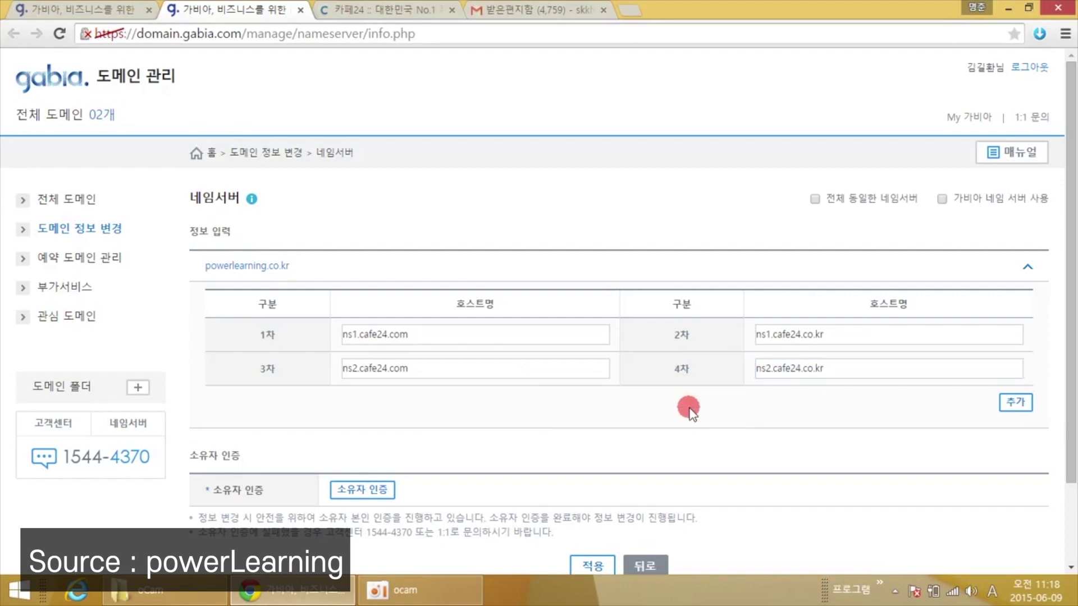
{"action": "scroll", "coordinate": [663, 415], "scroll_direction": "down", "scroll_amount": 1}
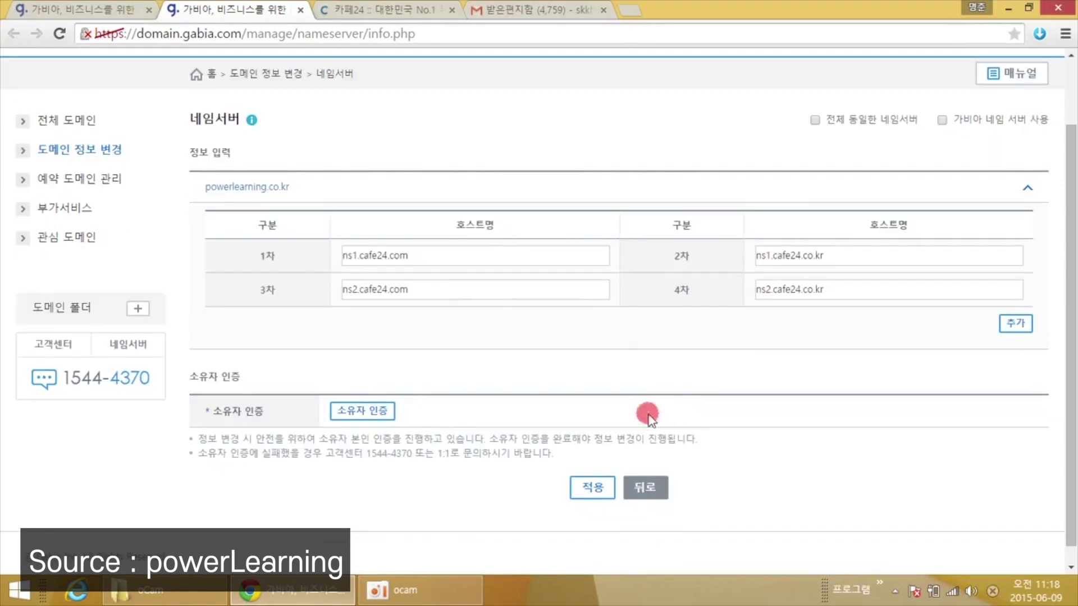
Send the 소유자 인증 code by 이메일, confirm the notice, and go to the Gmail inbox.
{"action": "left_click", "coordinate": [357, 414]}
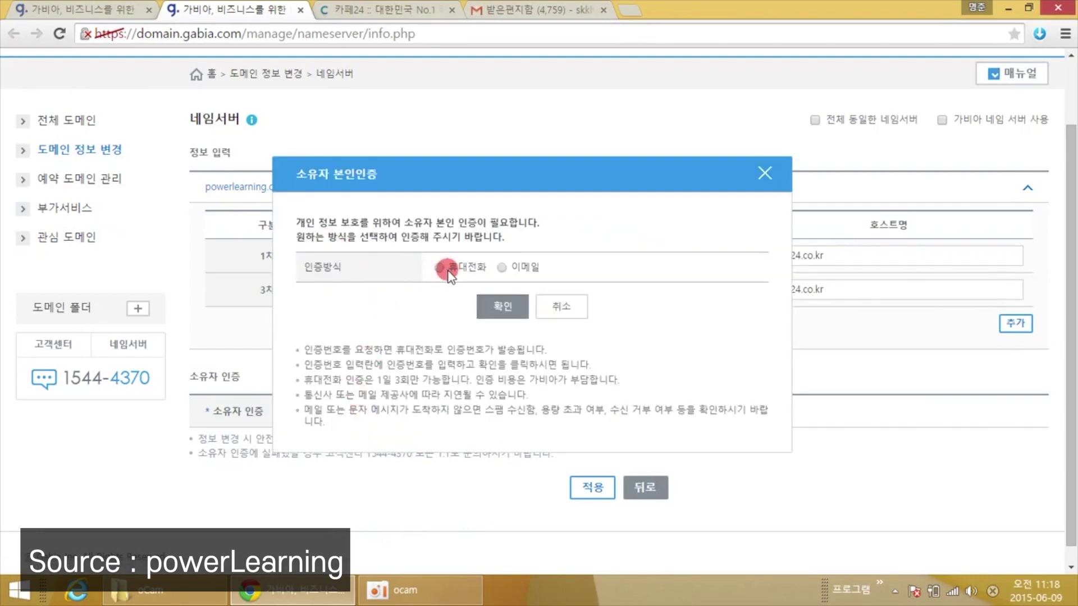
{"action": "left_click", "coordinate": [502, 269]}
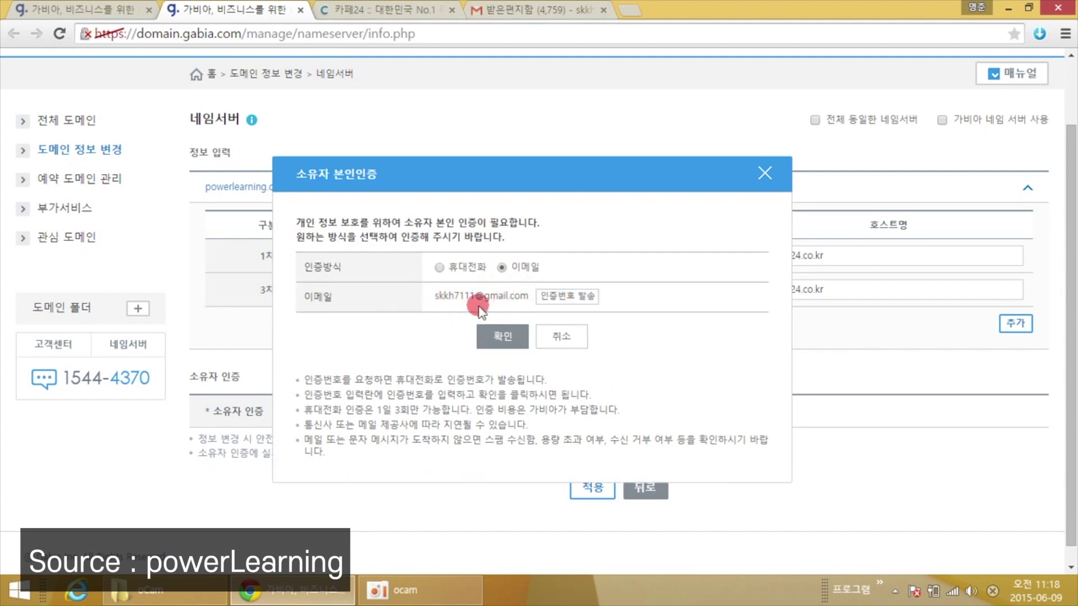
{"action": "left_click", "coordinate": [566, 301]}
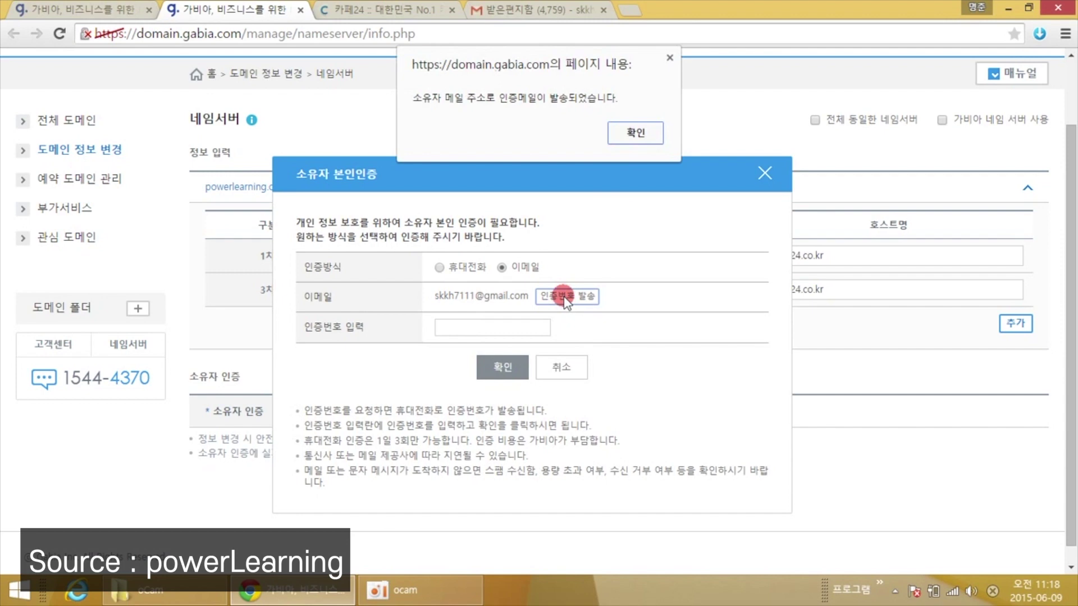
{"action": "left_click", "coordinate": [636, 133]}
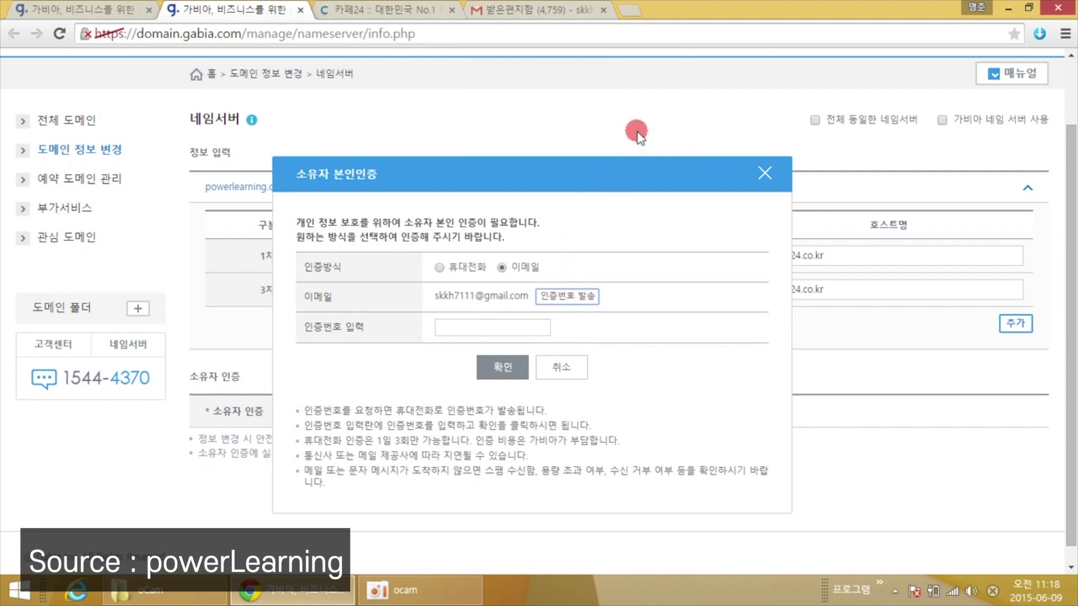
{"action": "left_click", "coordinate": [521, 13]}
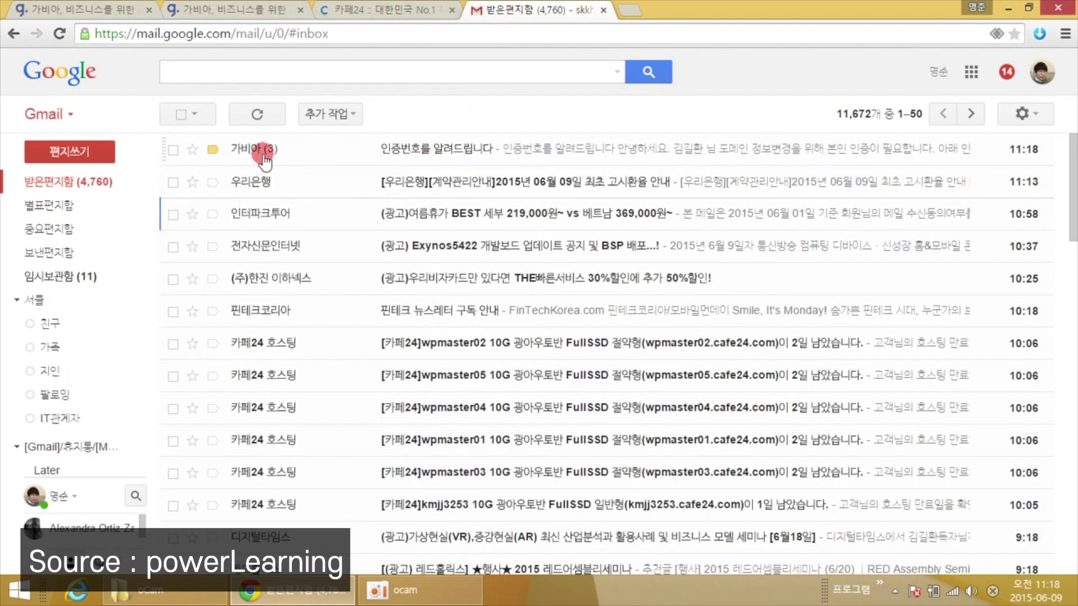
Copy the 인증번호 from Gabia's verification e-mail and return to the Gabia dialog.
{"action": "left_click", "coordinate": [422, 161]}
{"action": "scroll", "coordinate": [483, 280], "scroll_direction": "down", "scroll_amount": 4}
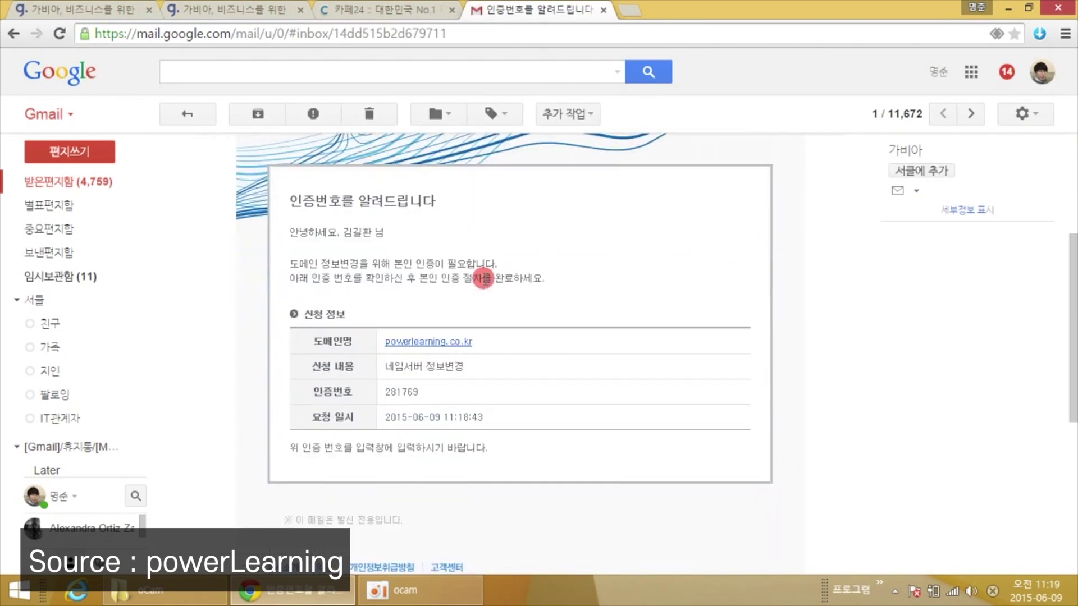
{"action": "double_click", "coordinate": [400, 391]}
{"action": "right_click", "coordinate": [399, 391]}
{"action": "left_click", "coordinate": [399, 401]}
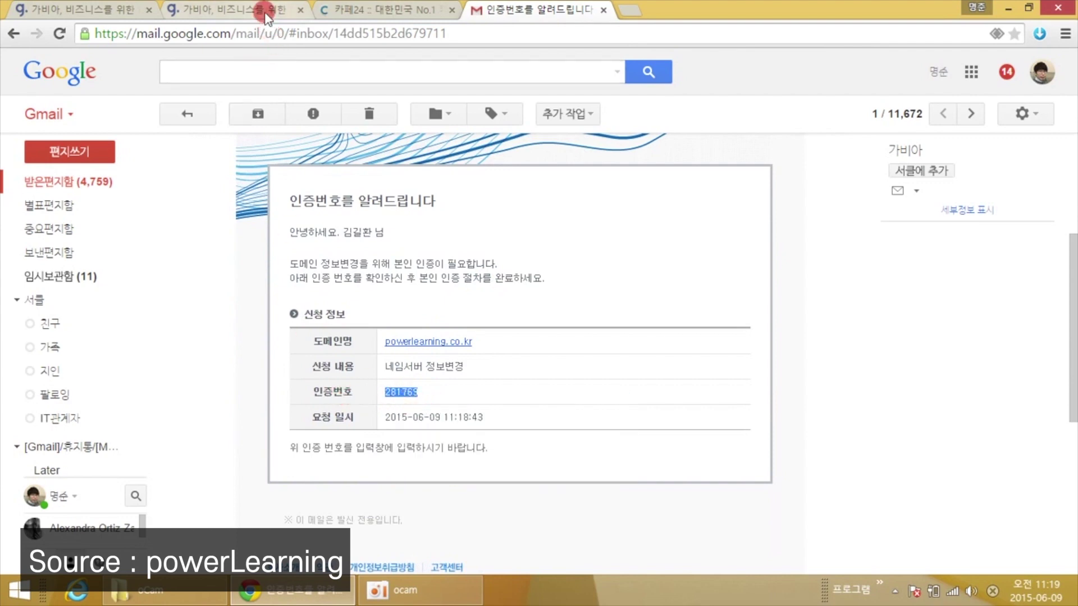
{"action": "left_click", "coordinate": [267, 17]}
Paste the e-mailed code into the verification field and confirm the owner verification.
{"action": "left_click", "coordinate": [470, 330]}
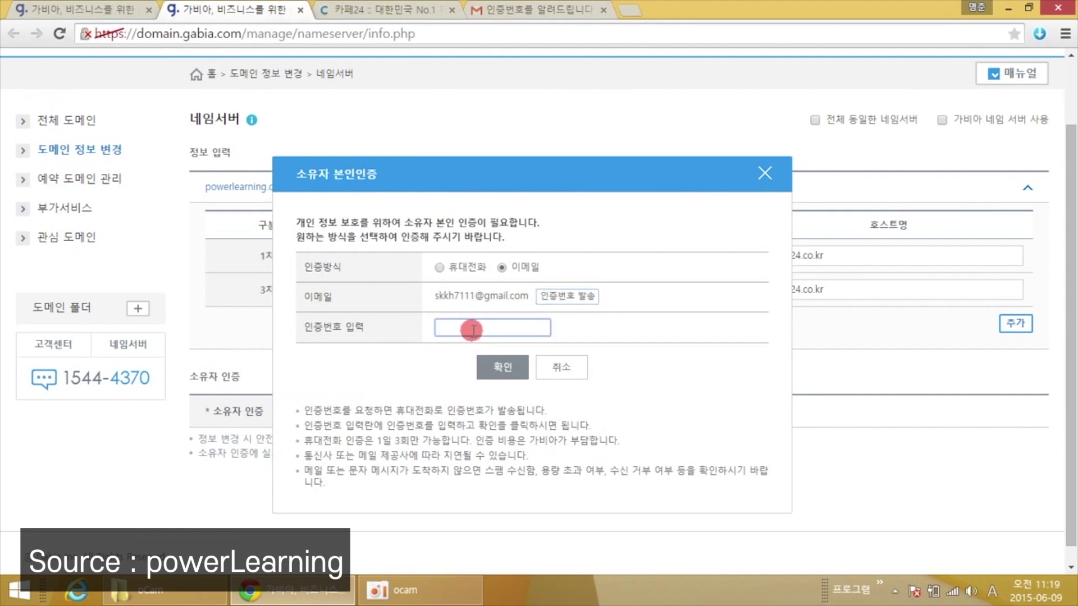
{"action": "right_click", "coordinate": [473, 330]}
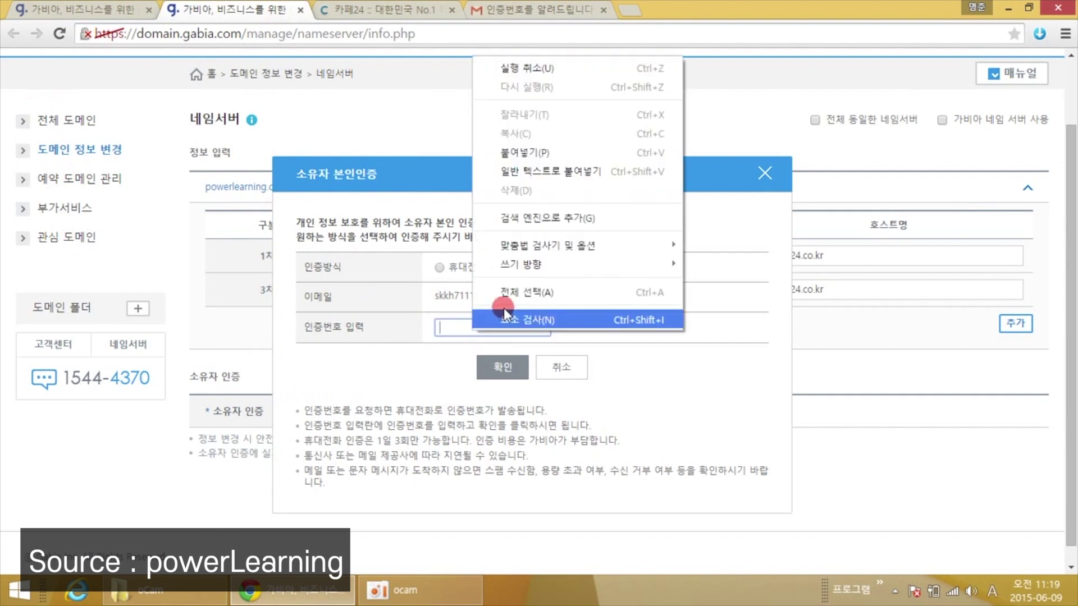
{"action": "left_click", "coordinate": [522, 151]}
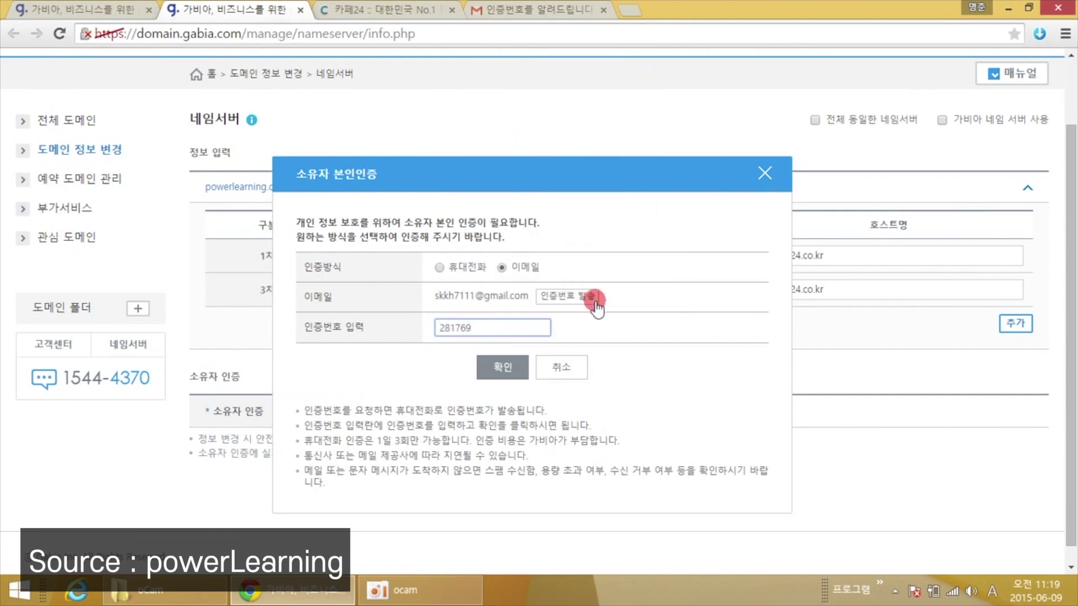
{"action": "left_click", "coordinate": [642, 257]}
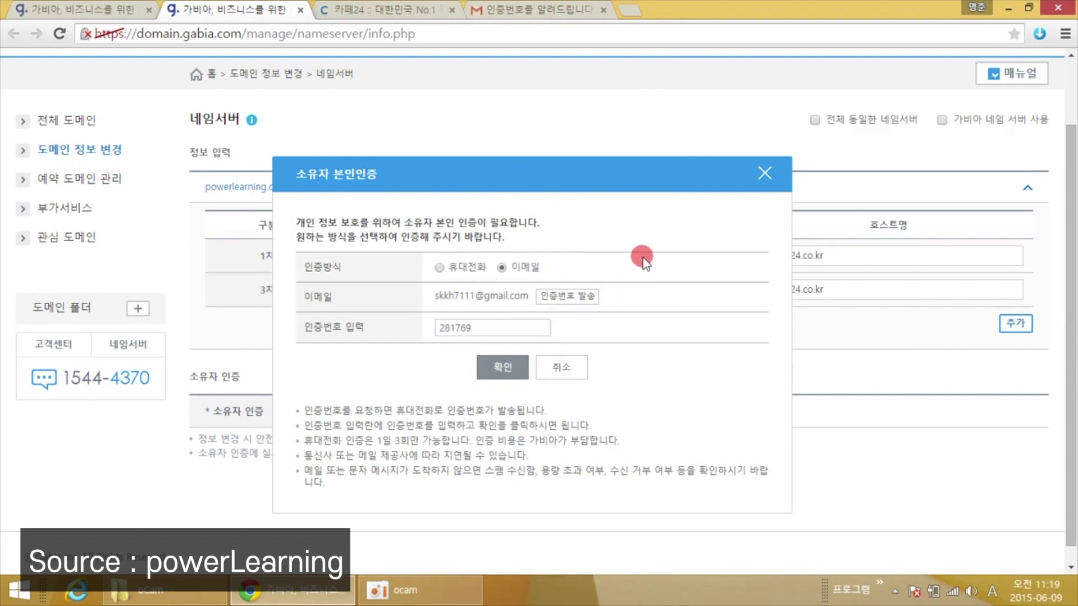
{"action": "left_click", "coordinate": [515, 368]}
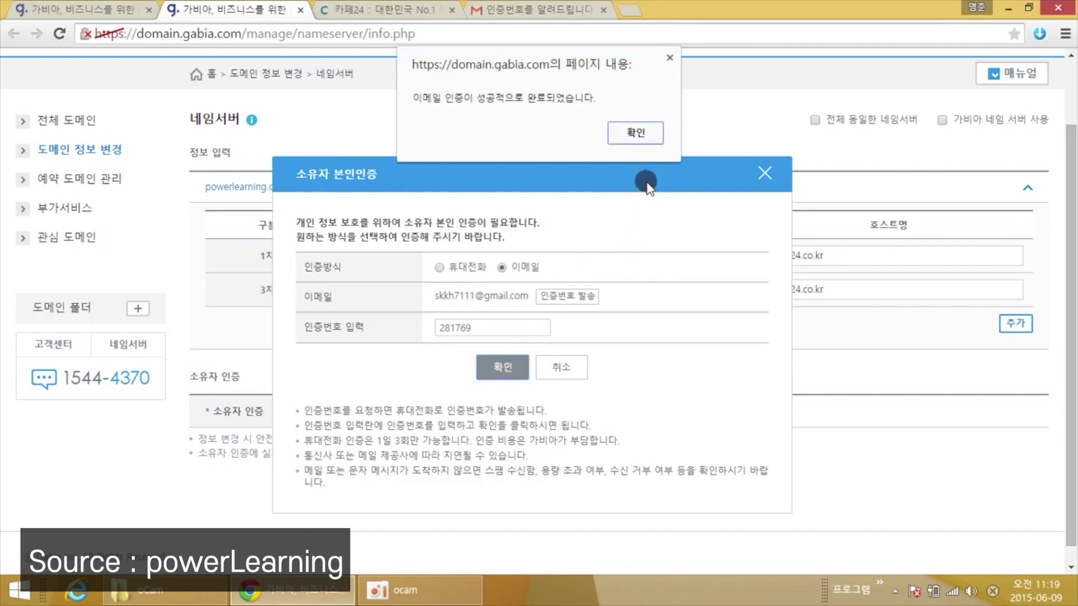
{"action": "left_click", "coordinate": [636, 135]}
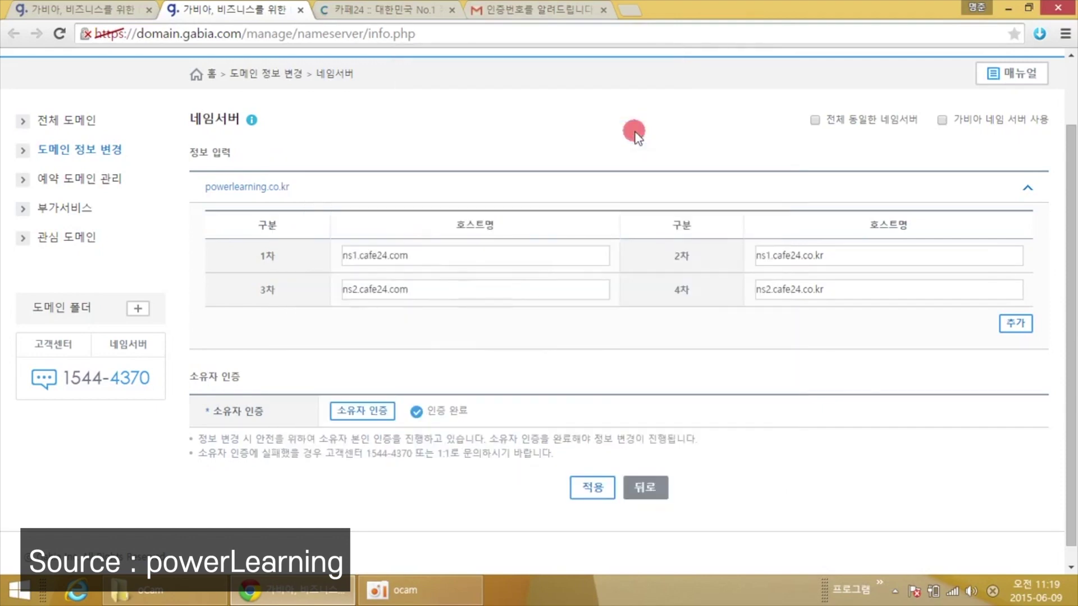
Apply the cafe24 nameservers to powerlearning.co.kr and acknowledge the completion page.
{"action": "scroll", "coordinate": [590, 375], "scroll_direction": "down", "scroll_amount": 1}
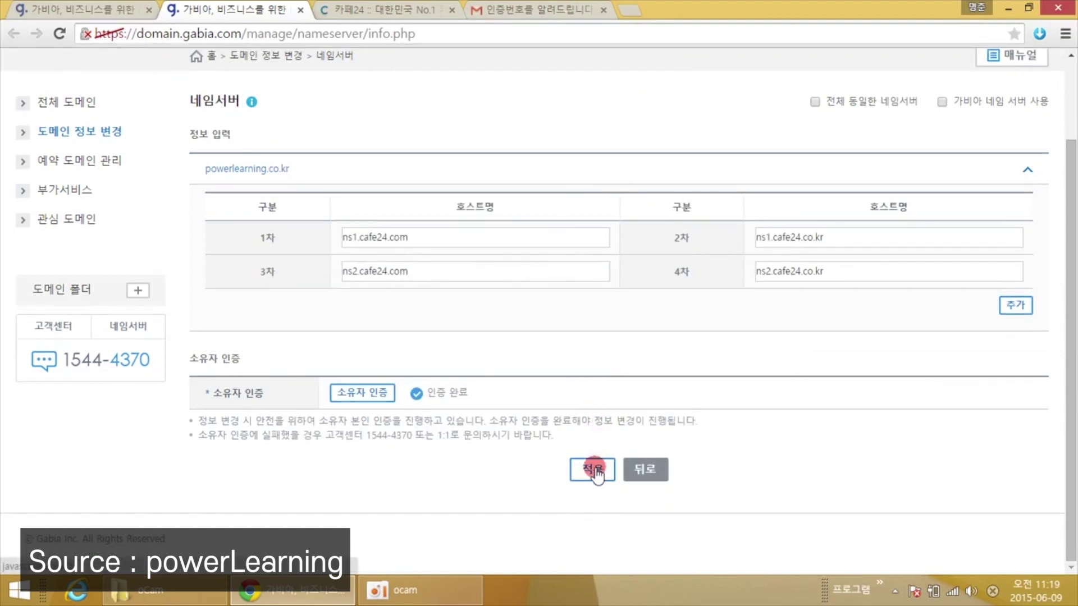
{"action": "left_click", "coordinate": [594, 469]}
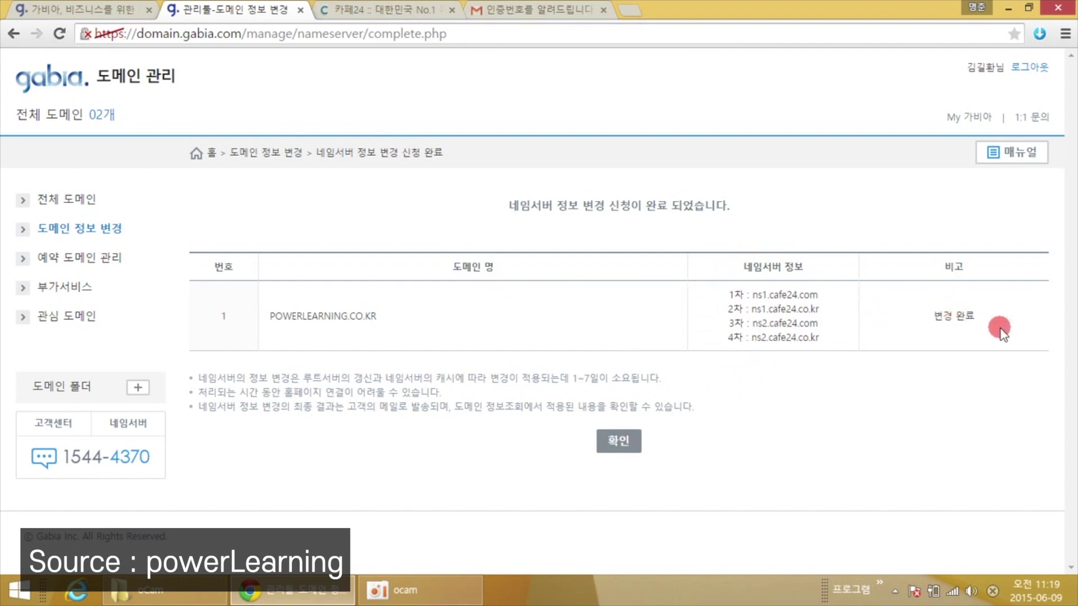
{"action": "left_click", "coordinate": [635, 442]}
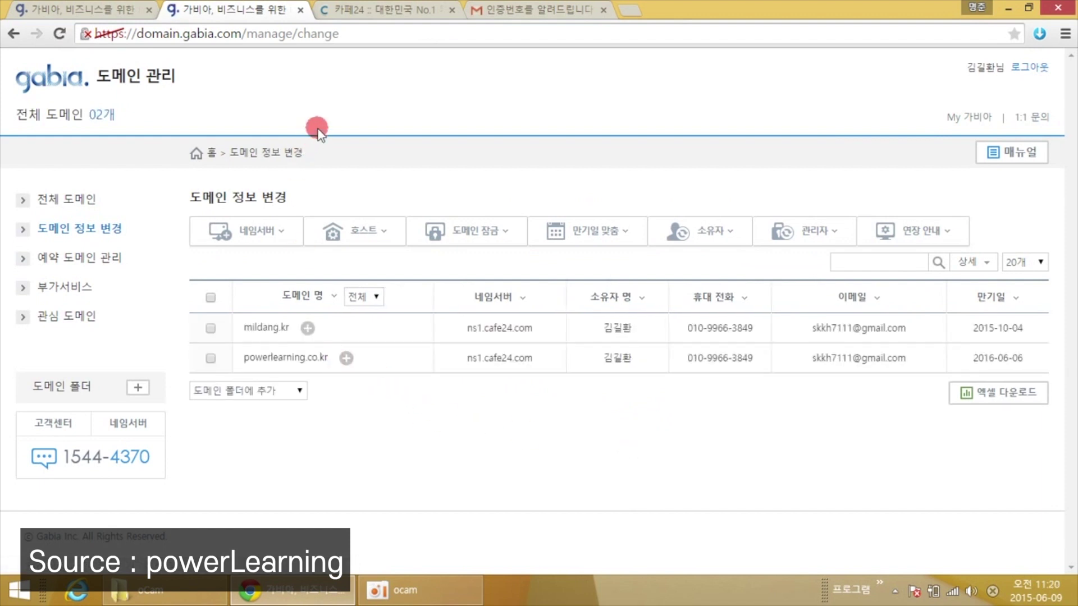
Try opening powerlearning.co.kr in a new Chrome tab, where it does not resolve yet.
{"action": "left_click", "coordinate": [630, 11]}
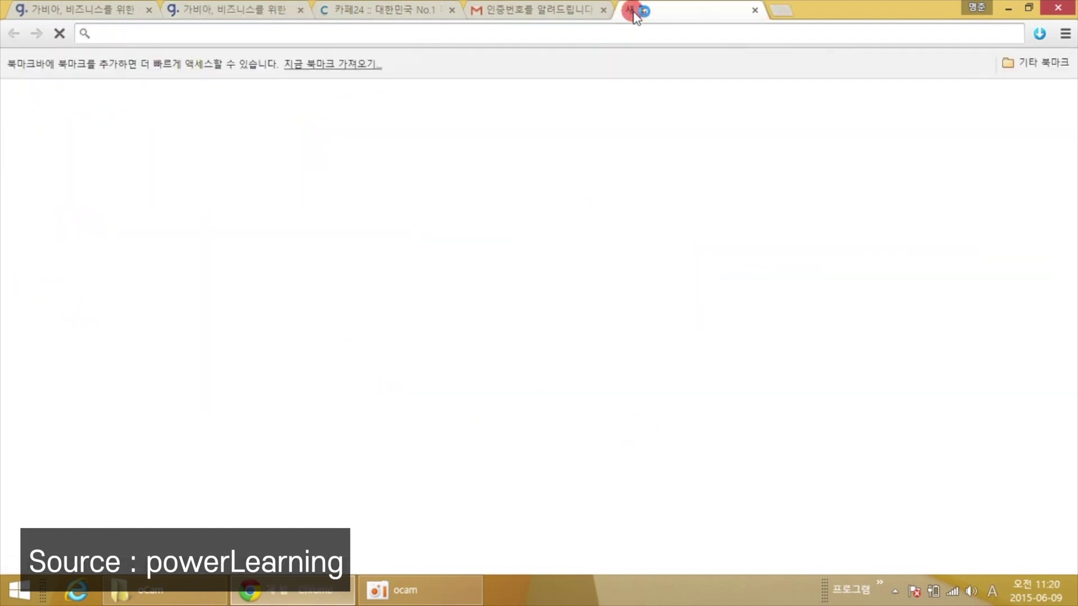
{"action": "type", "text": "power"}
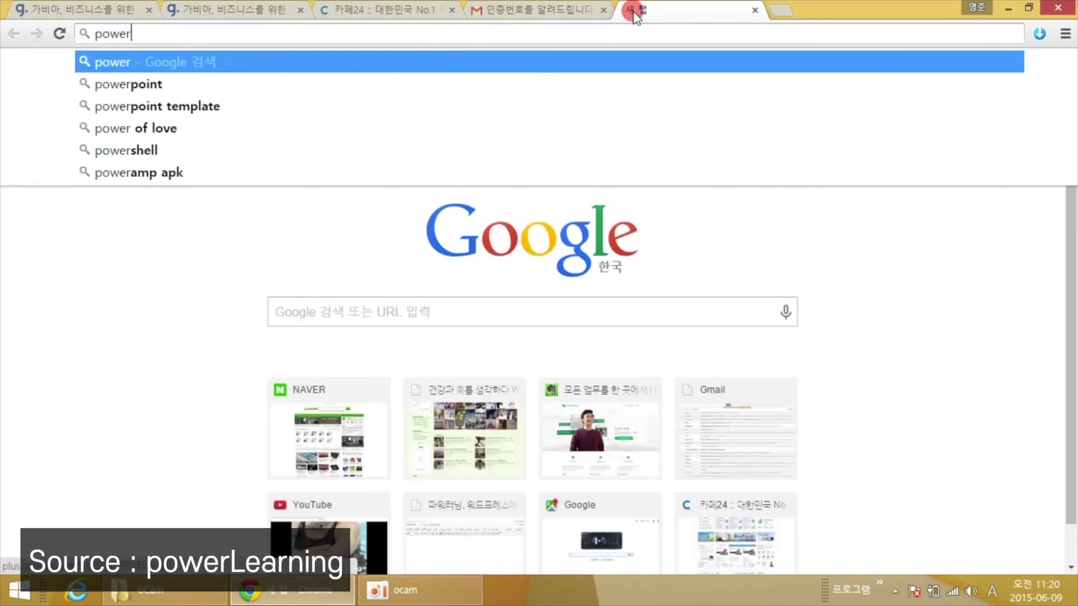
{"action": "type", "text": "learni"}
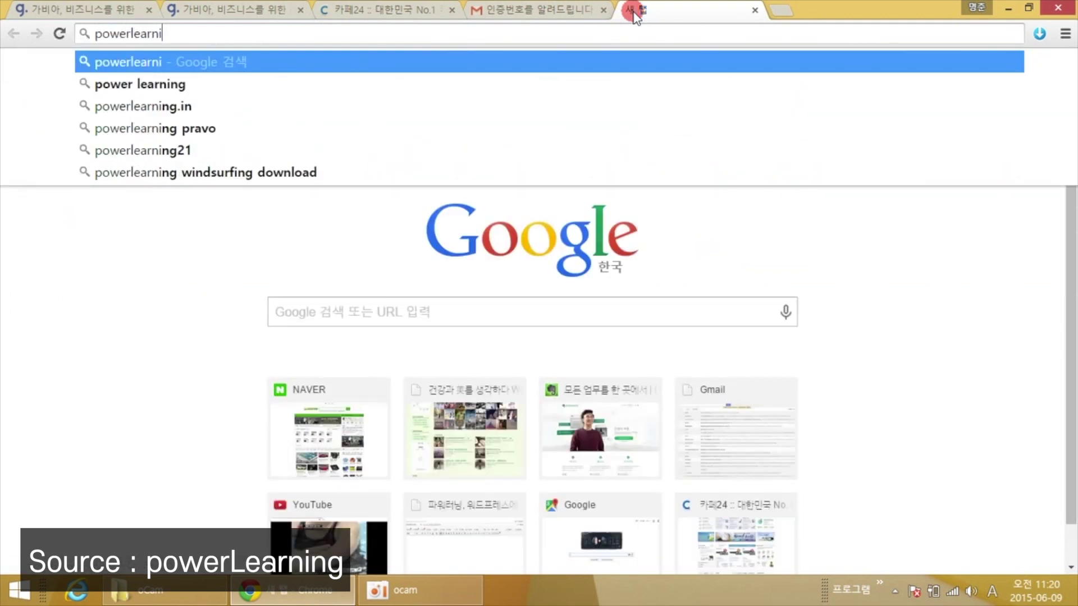
{"action": "type", "text": "ng.co.kr"}
{"action": "key", "text": "Return"}
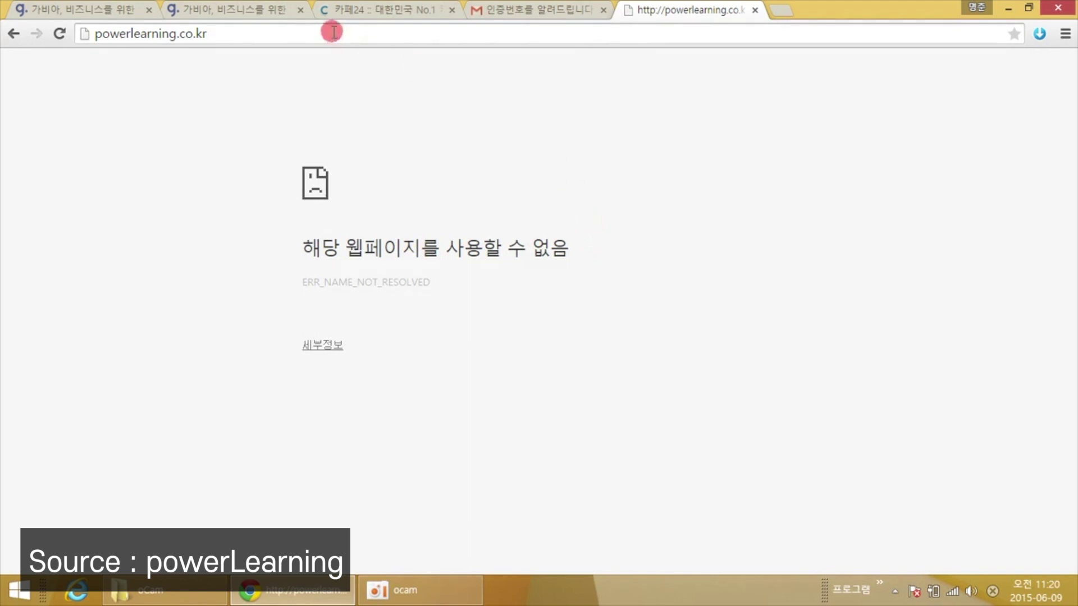
{"action": "left_click", "coordinate": [249, 10]}
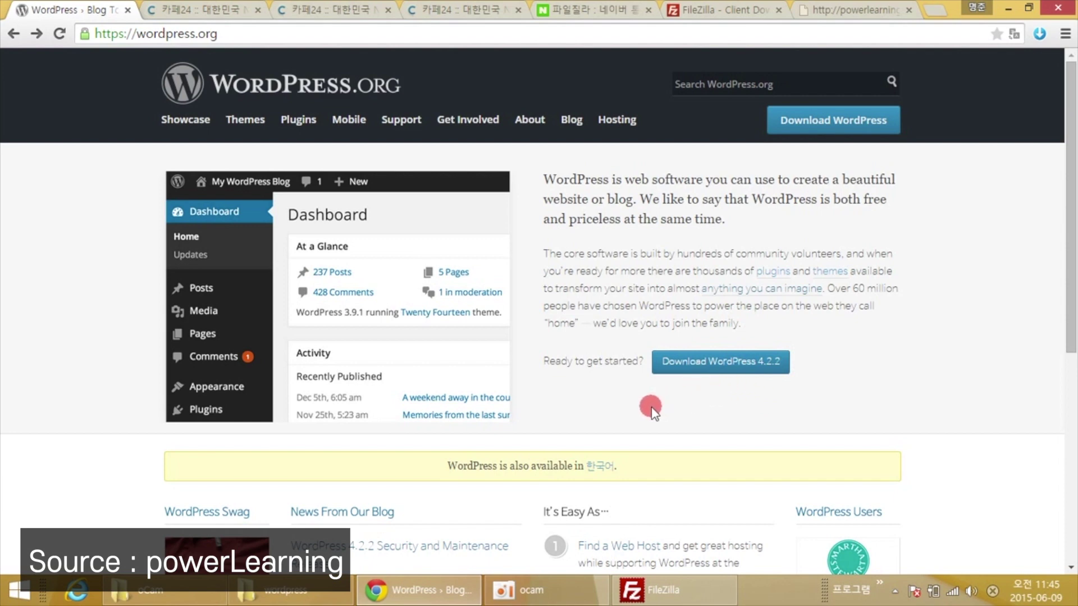
Download the Korean WordPress 4.2.2 zip package (7.0 MB) from ko.wordpress.org.
{"action": "left_click", "coordinate": [603, 464]}
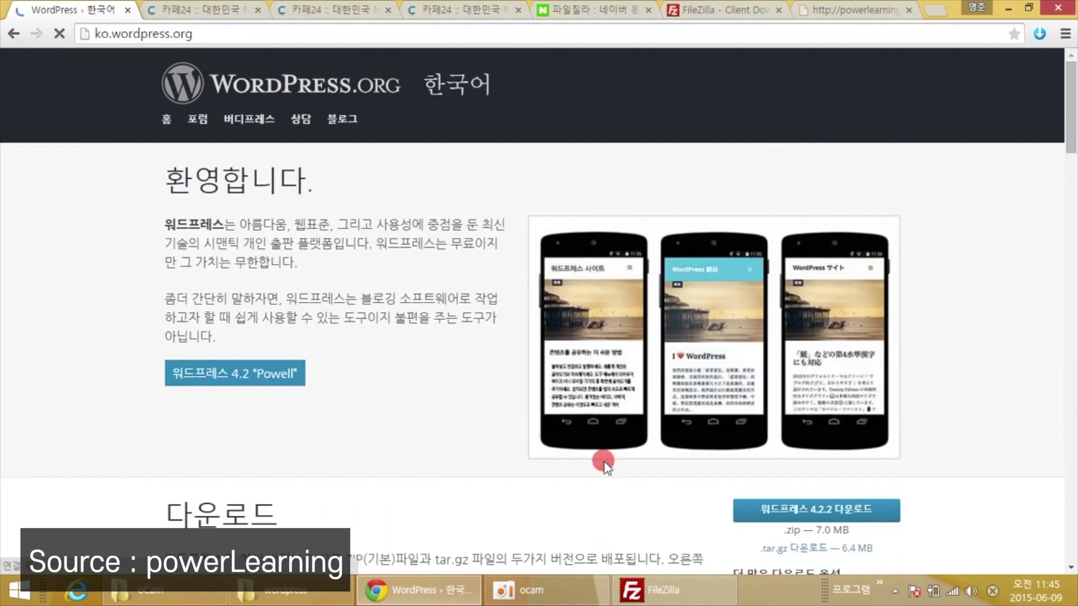
{"action": "scroll", "coordinate": [470, 432], "scroll_direction": "down", "scroll_amount": 3}
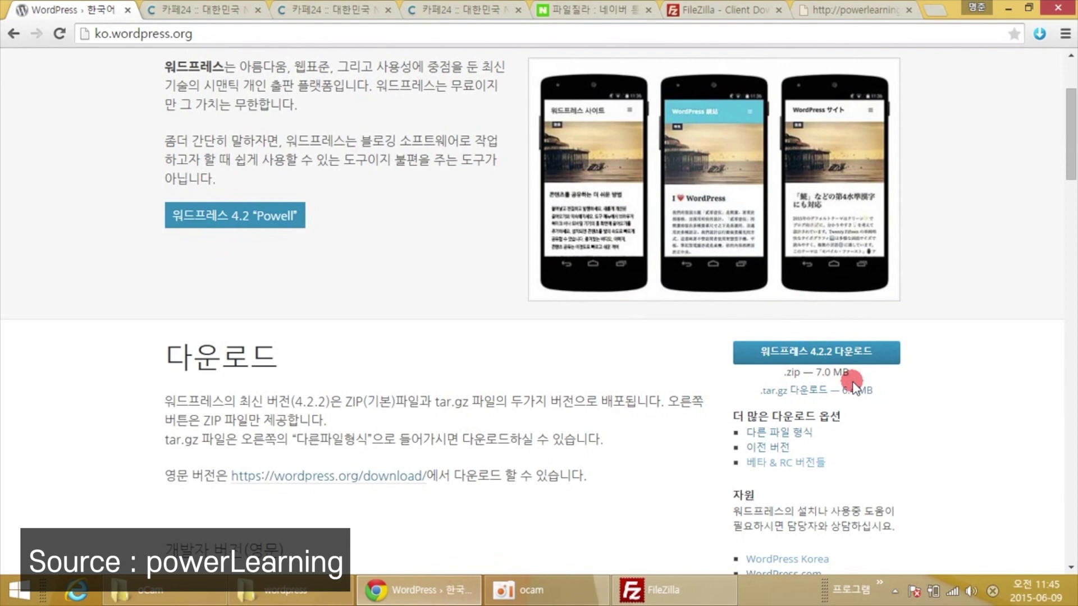
{"action": "left_click", "coordinate": [827, 356]}
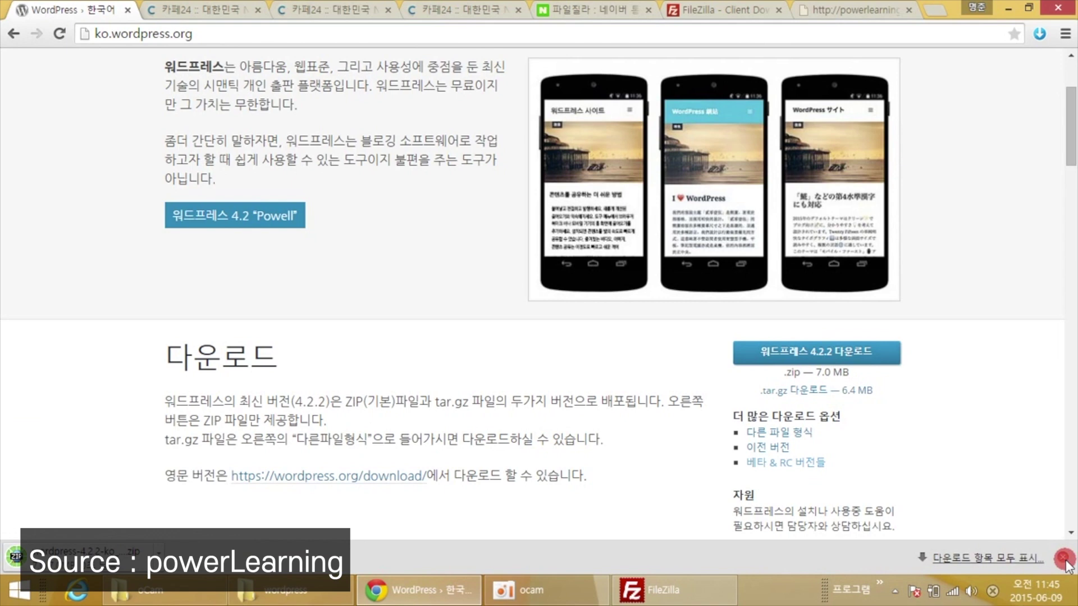
{"action": "left_click", "coordinate": [1062, 559]}
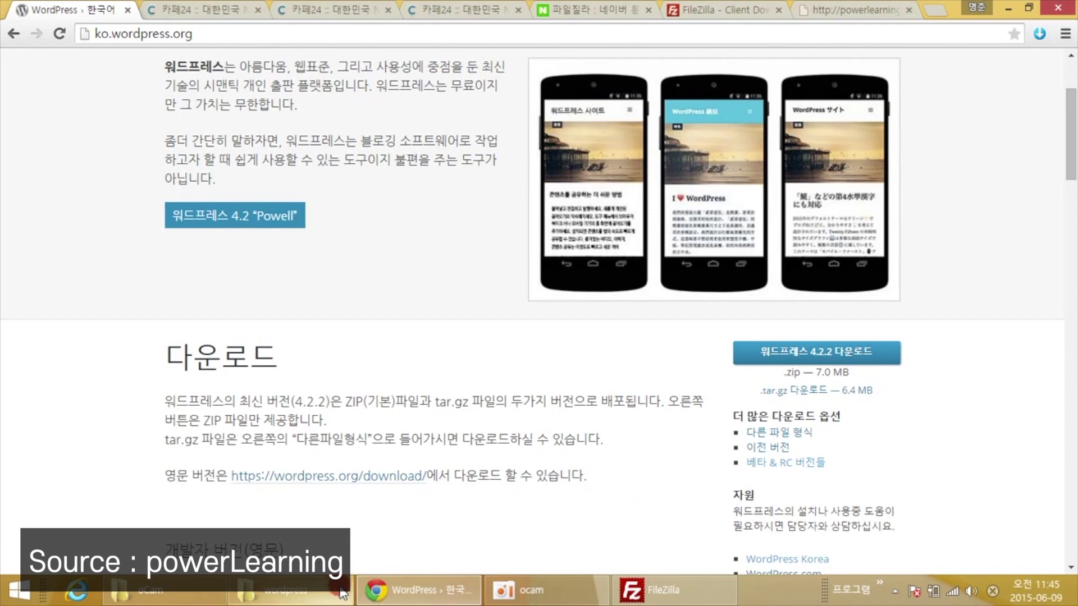
{"action": "mouse_move", "coordinate": [342, 593]}
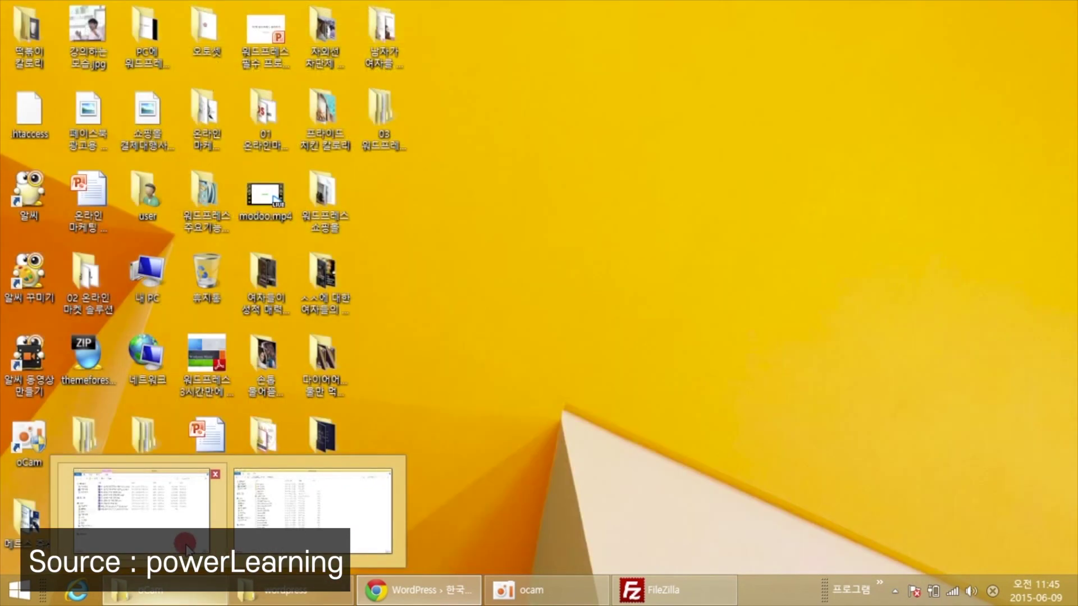
Go back to the 03 워드프레스 v4.2.2 folder and select the wordpress-4.2.2-ko_KR.zip archive.
{"action": "left_click", "coordinate": [187, 547]}
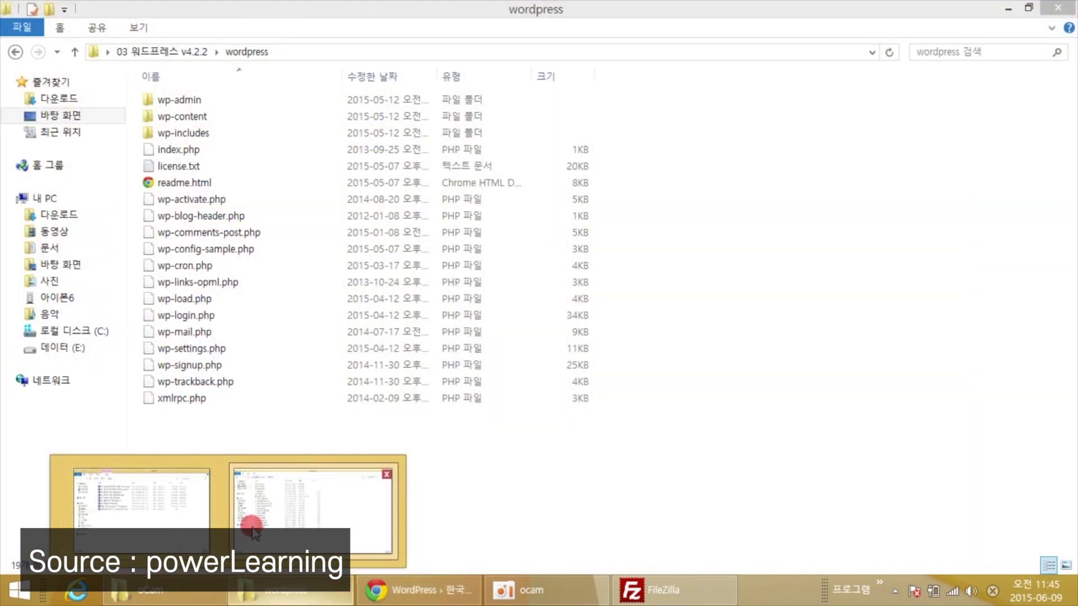
{"action": "left_click", "coordinate": [14, 54]}
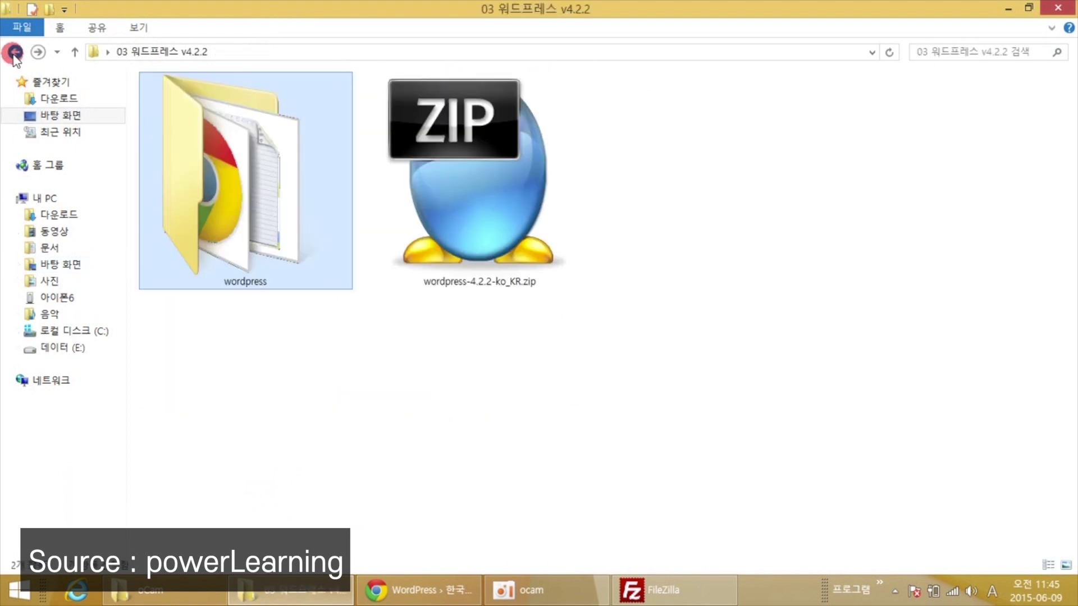
{"action": "left_click", "coordinate": [681, 203]}
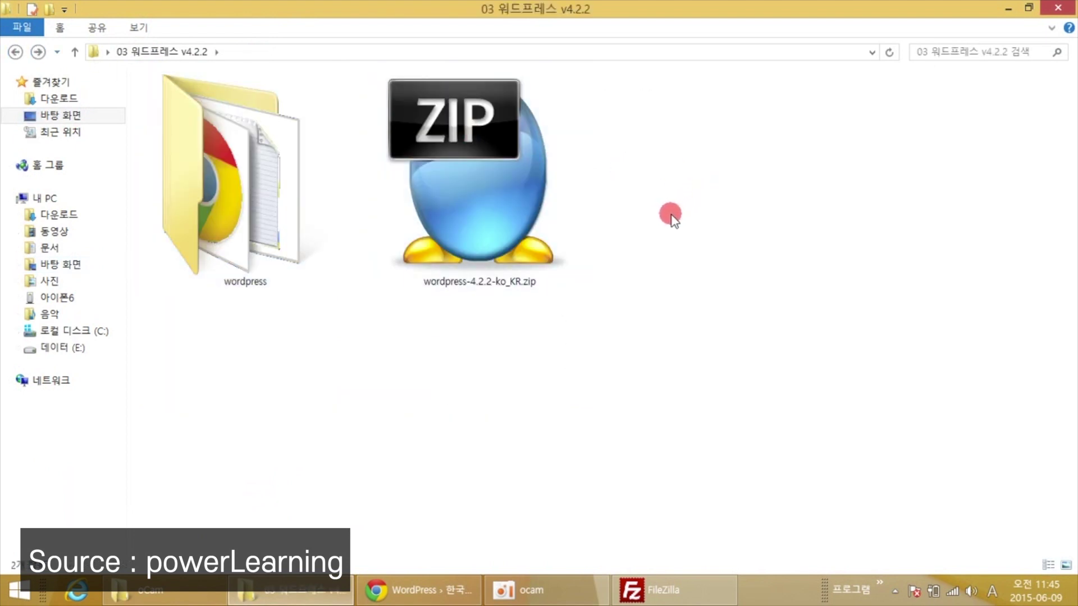
{"action": "left_click", "coordinate": [520, 207]}
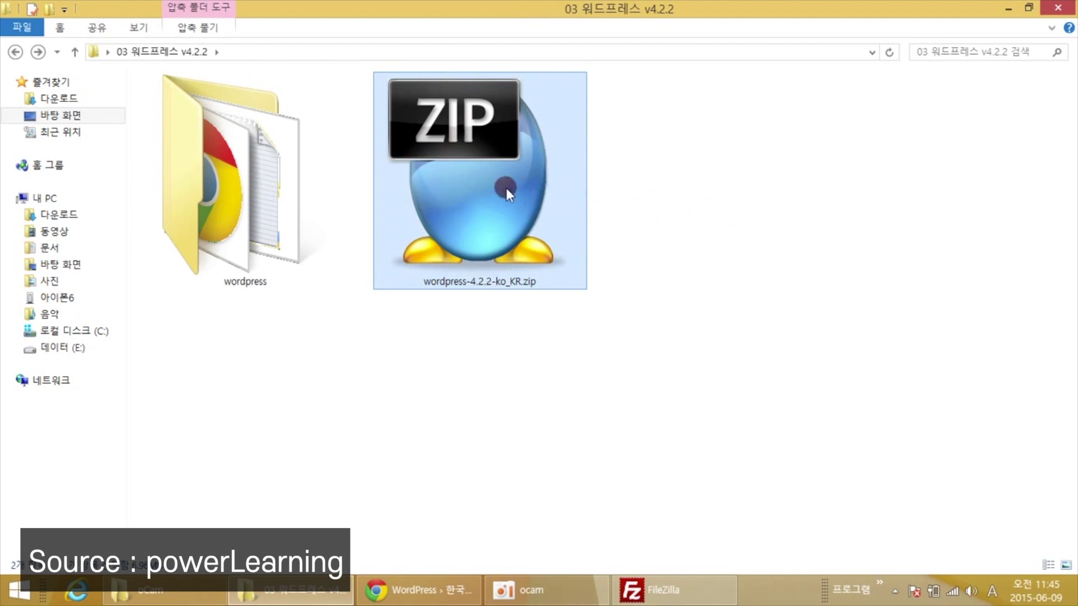
Open the extracted wordpress folder and select all its files, then return to Chrome.
{"action": "left_click", "coordinate": [282, 221]}
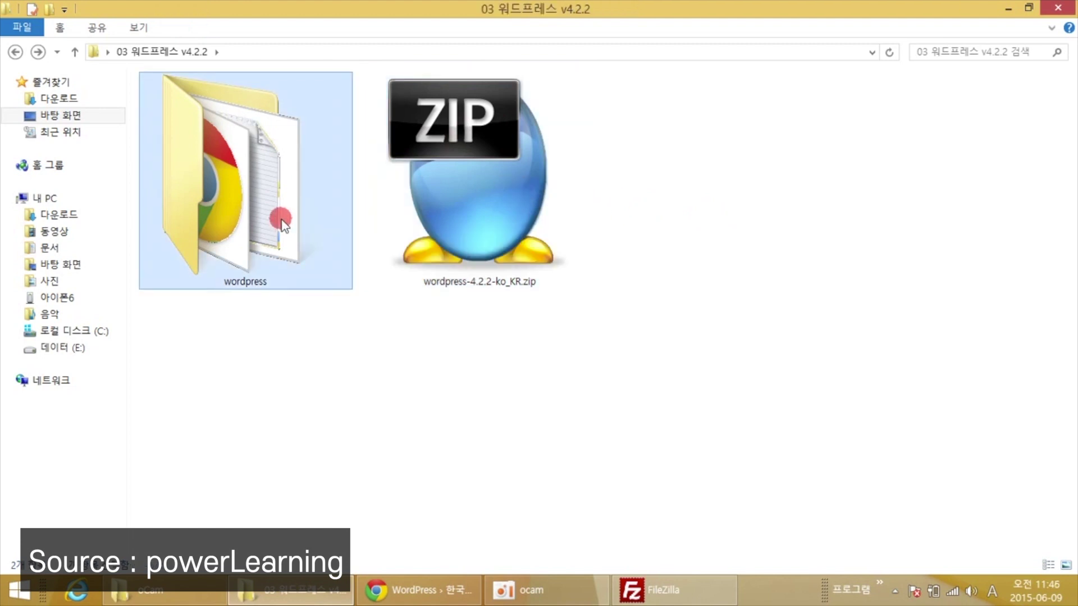
{"action": "double_click", "coordinate": [282, 224]}
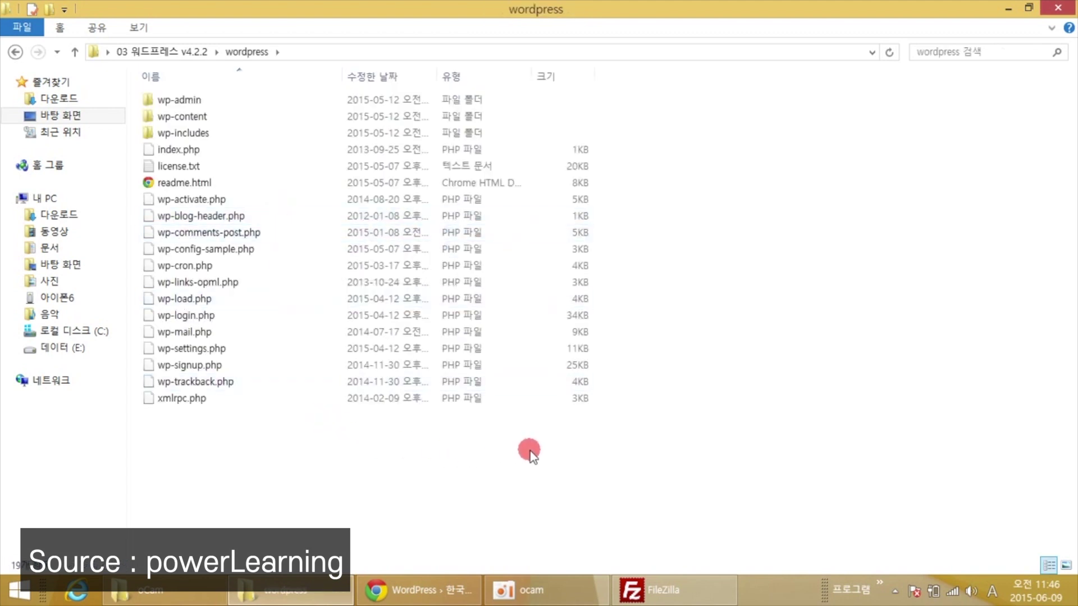
{"action": "left_click_drag", "start_coordinate": [542, 452], "coordinate": [189, 74]}
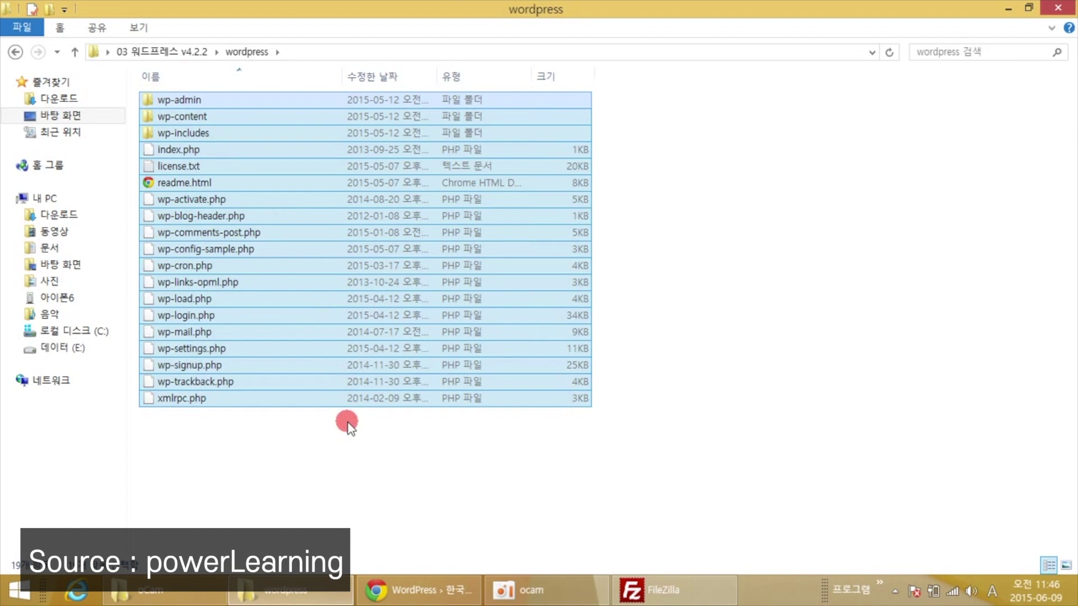
{"action": "left_click", "coordinate": [396, 586]}
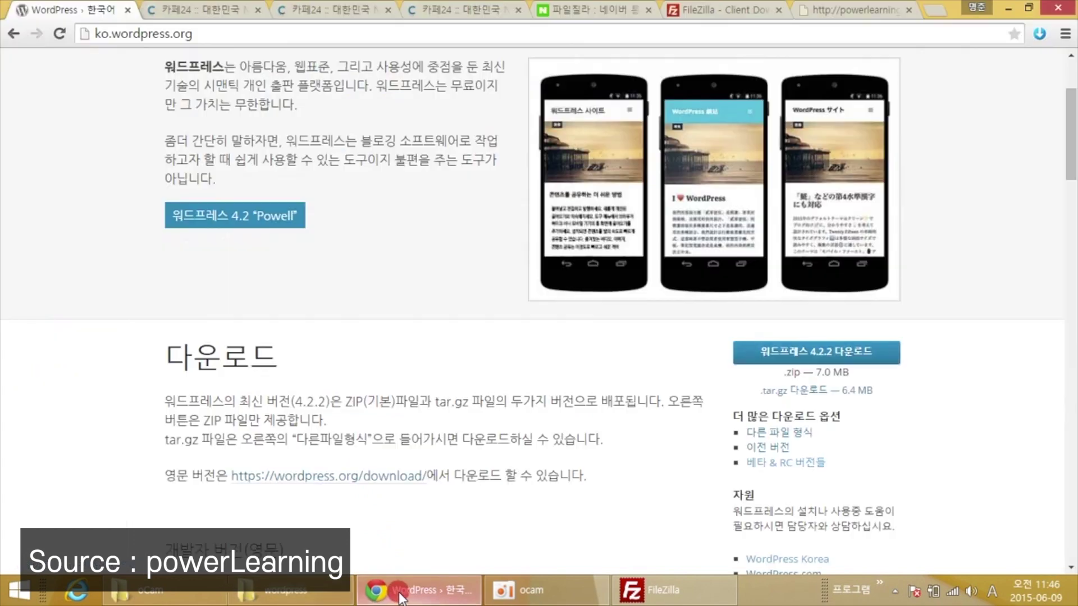
Leave the Naver 파일질라 search results and show the filezilla-project.org homepage instead.
{"action": "scroll", "coordinate": [411, 275], "scroll_direction": "down", "scroll_amount": 3}
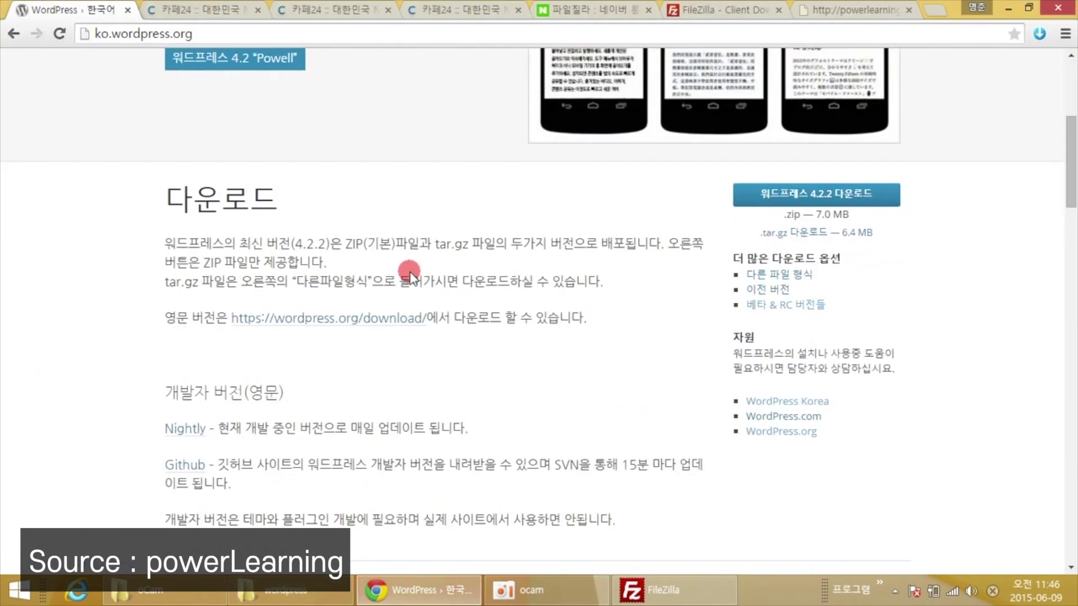
{"action": "scroll", "coordinate": [411, 275], "scroll_direction": "up", "scroll_amount": 5}
{"action": "left_click", "coordinate": [563, 12]}
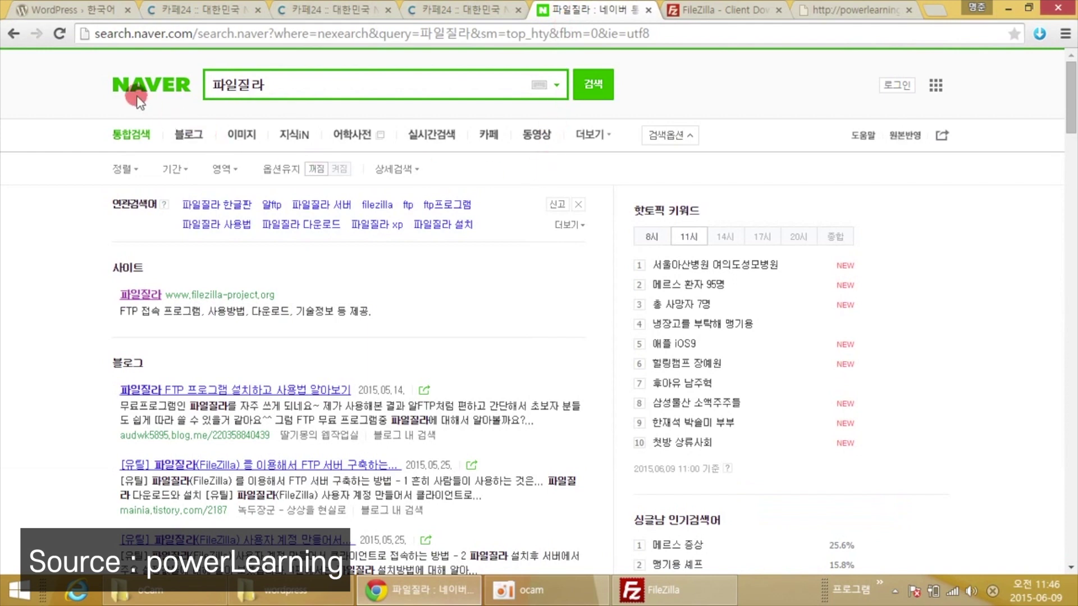
{"action": "left_click", "coordinate": [276, 81]}
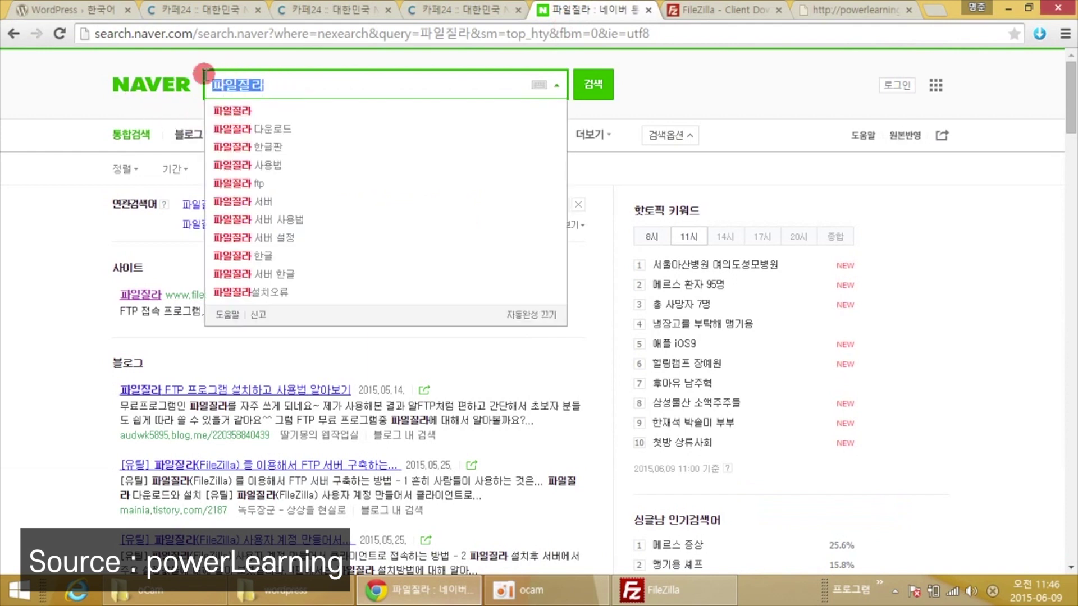
{"action": "left_click", "coordinate": [73, 163]}
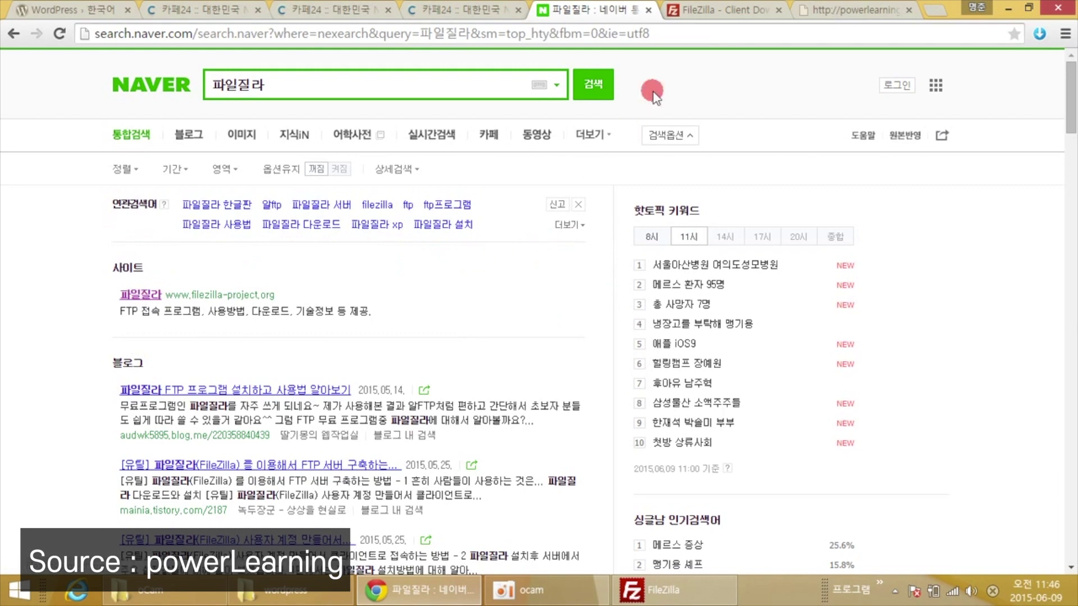
{"action": "left_click", "coordinate": [694, 17]}
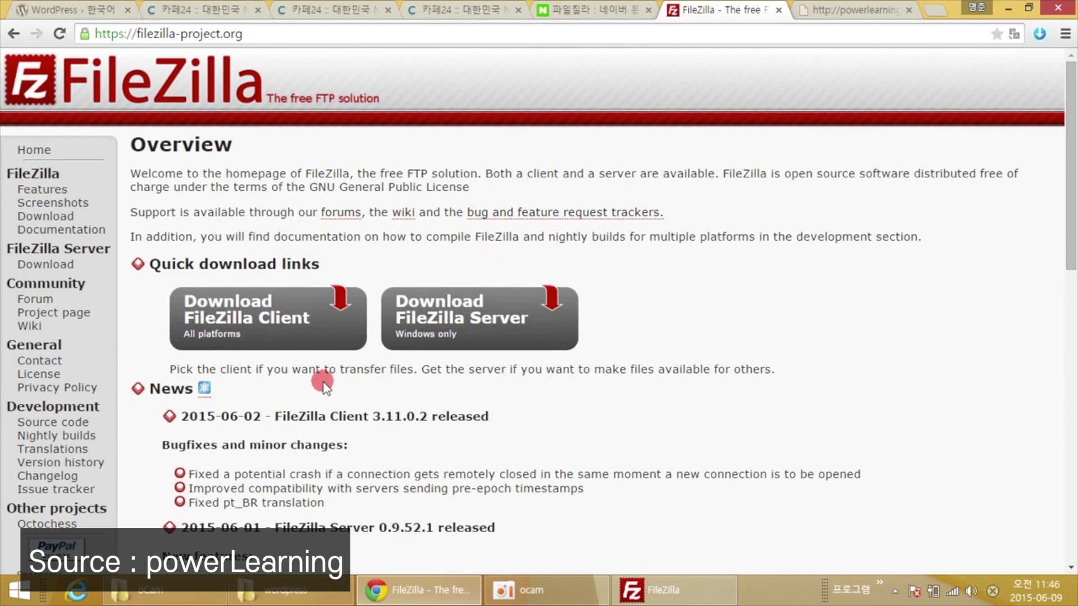
Open the FileZilla Client download page, then bring the FileZilla application forward.
{"action": "left_click", "coordinate": [239, 310]}
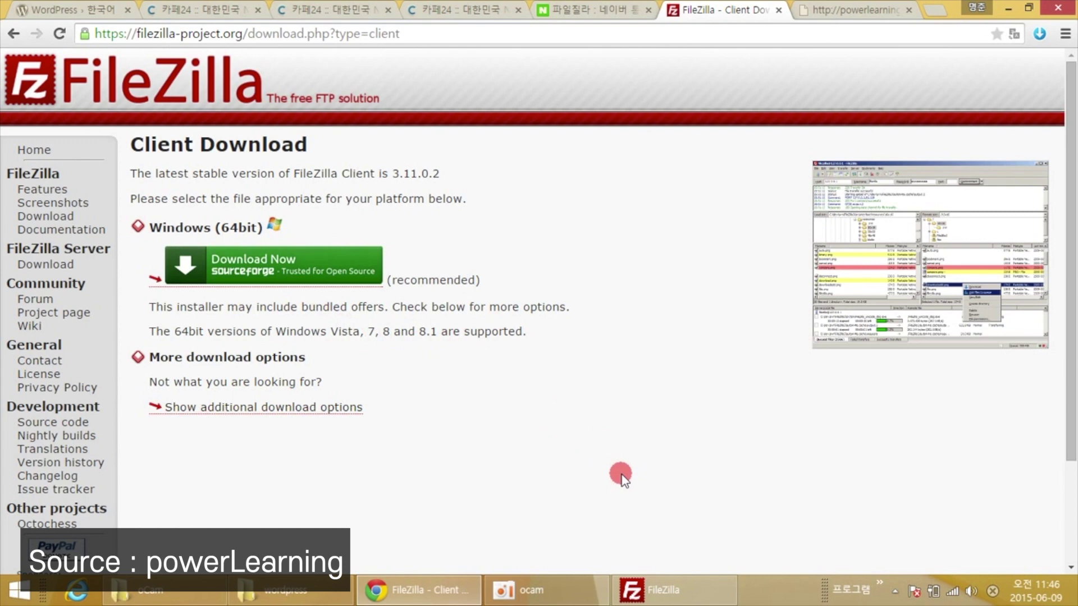
{"action": "left_click", "coordinate": [662, 590]}
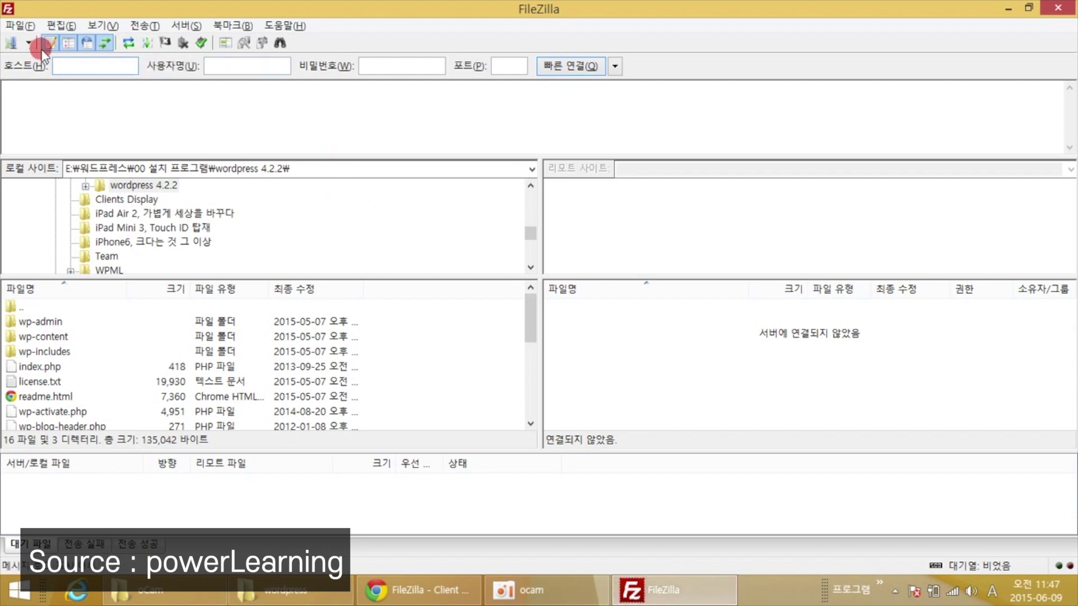
Add a new Site Manager entry named powerlearning.co.kr.
{"action": "left_click", "coordinate": [7, 48]}
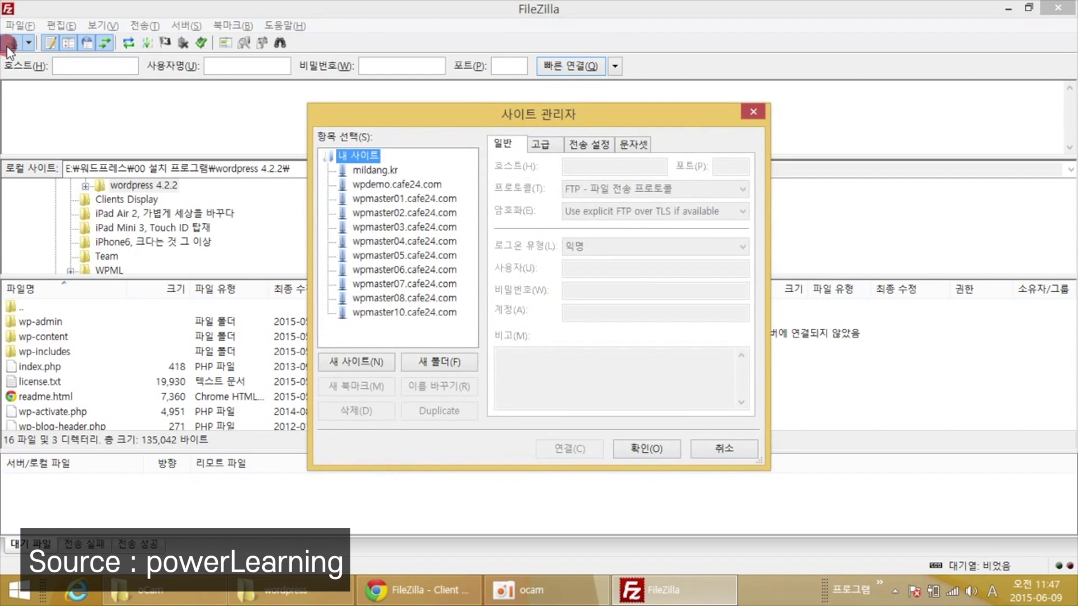
{"action": "left_click", "coordinate": [355, 363]}
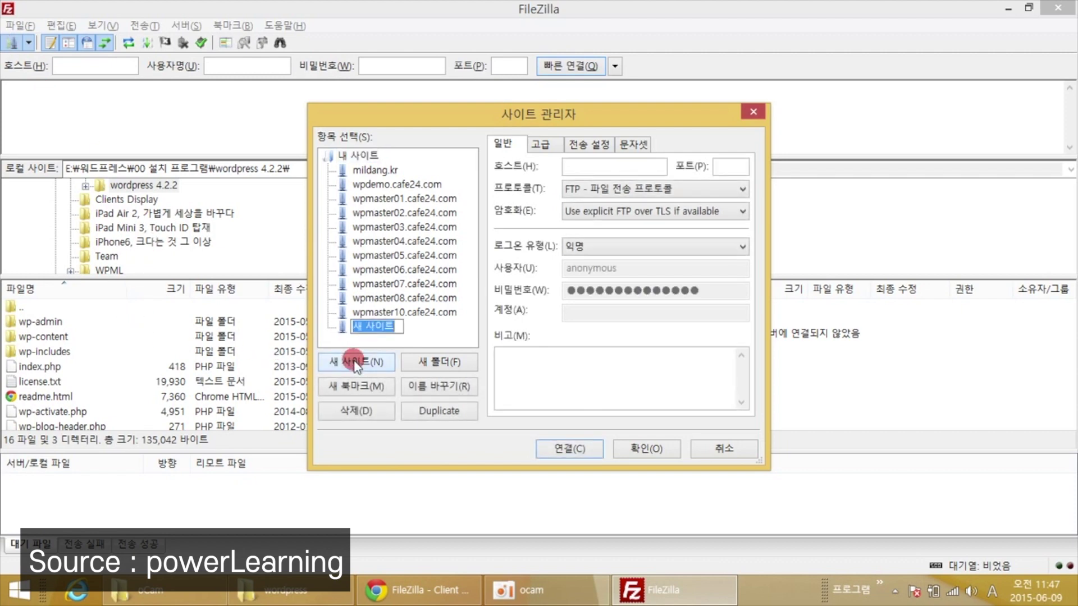
{"action": "type", "text": "p"}
{"action": "key", "text": "BackSpace"}
{"action": "type", "text": "powerb"}
{"action": "key", "text": "BackSpace"}
{"action": "type", "text": "learni"}
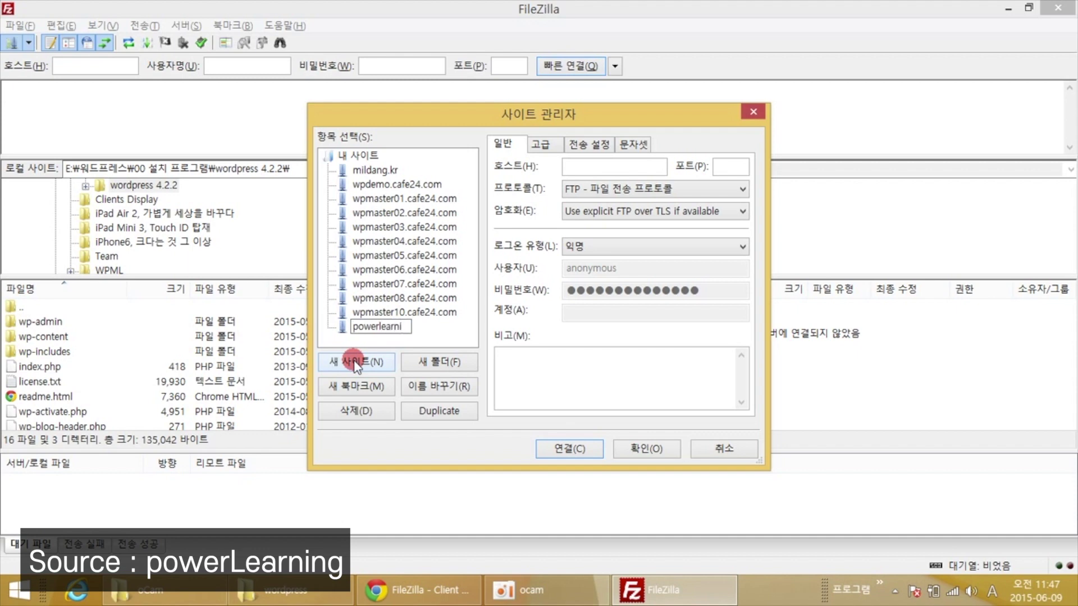
{"action": "type", "text": "ng.co.kr"}
{"action": "key", "text": "Return"}
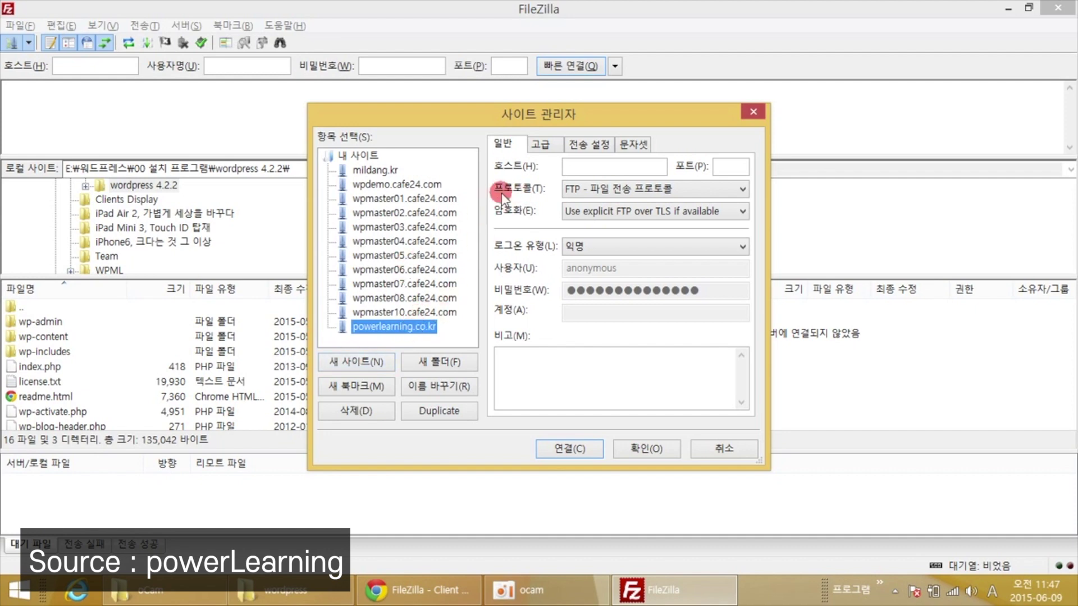
Set the site's host to powerlearning.co.kr, protocol SFTP and logon type Normal.
{"action": "left_click", "coordinate": [597, 164]}
{"action": "type", "text": "power"}
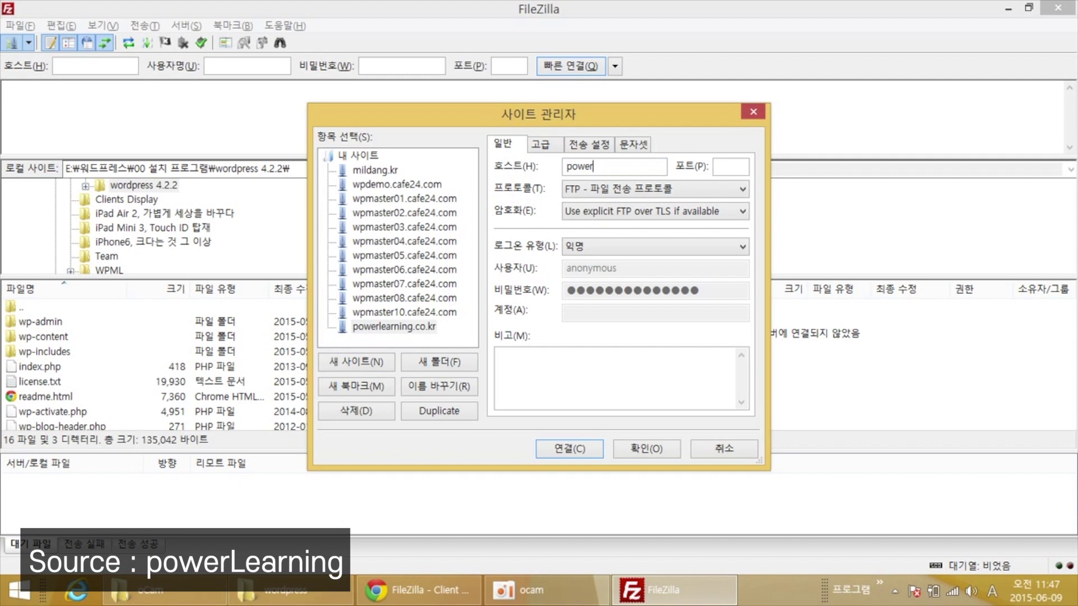
{"action": "type", "text": "learning.co.kr"}
{"action": "left_click", "coordinate": [731, 167]}
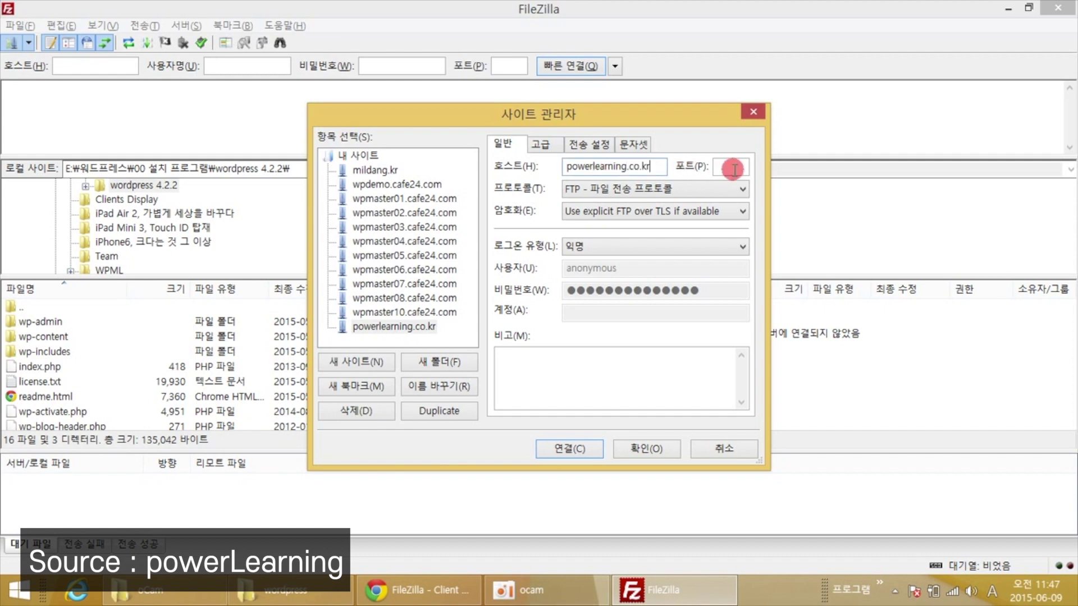
{"action": "left_click", "coordinate": [588, 190]}
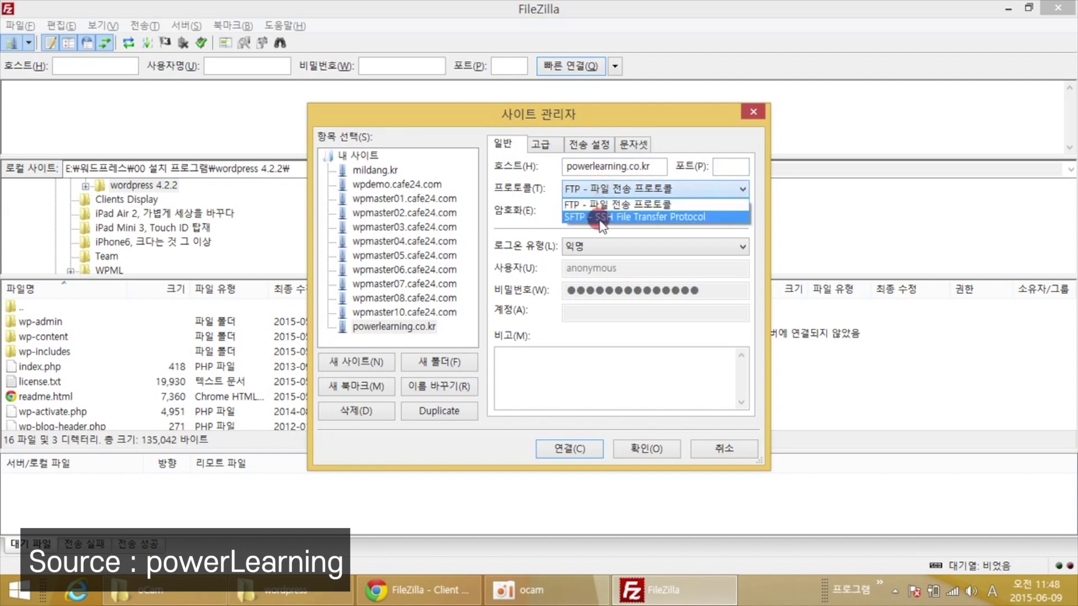
{"action": "left_click", "coordinate": [600, 218]}
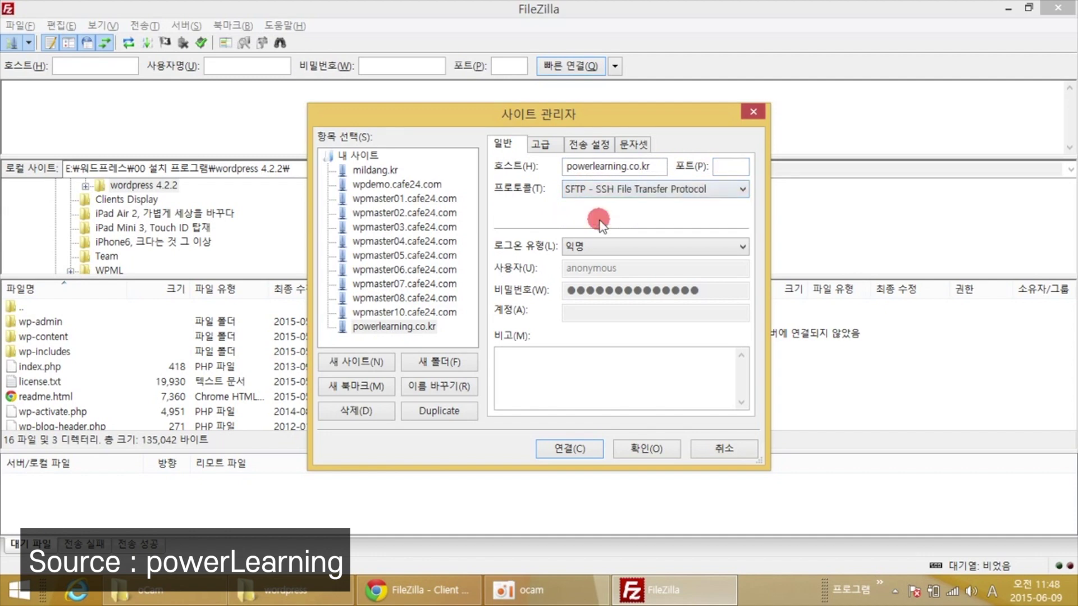
{"action": "left_click", "coordinate": [582, 248]}
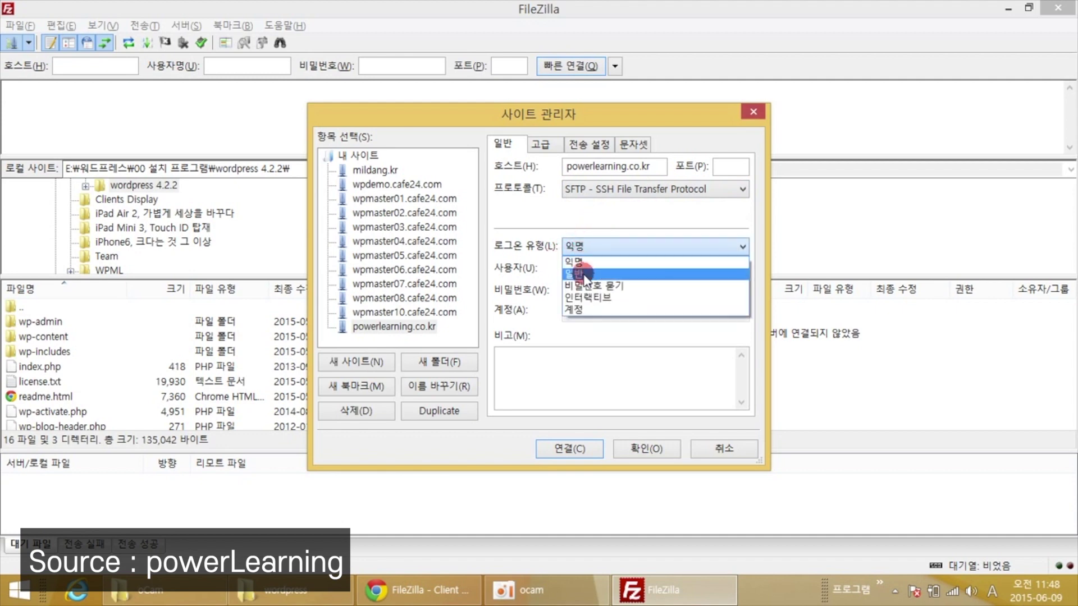
{"action": "left_click", "coordinate": [584, 274]}
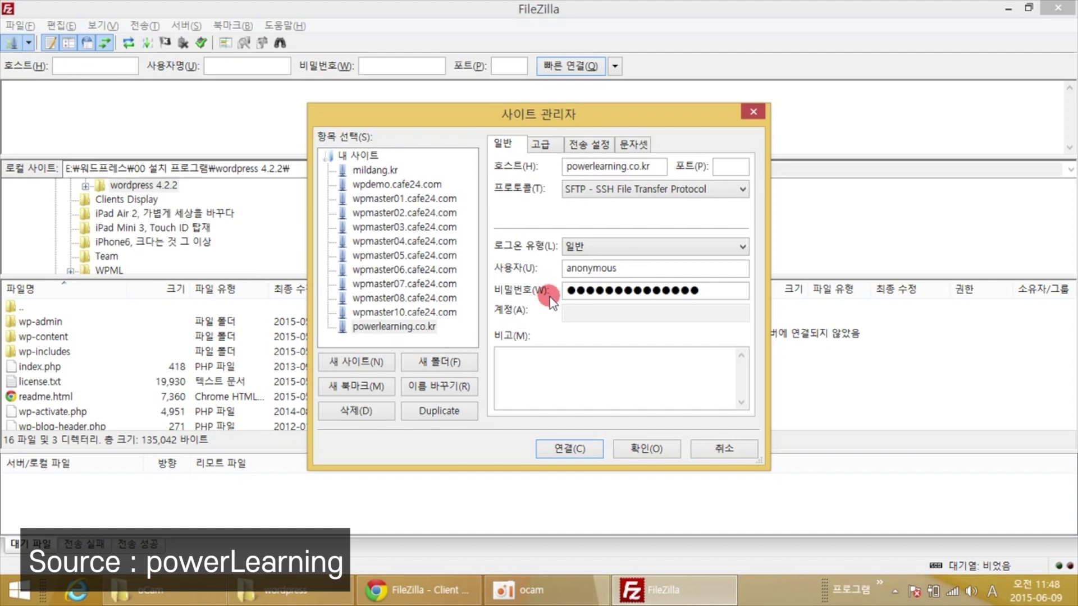
{"action": "left_click", "coordinate": [387, 592]}
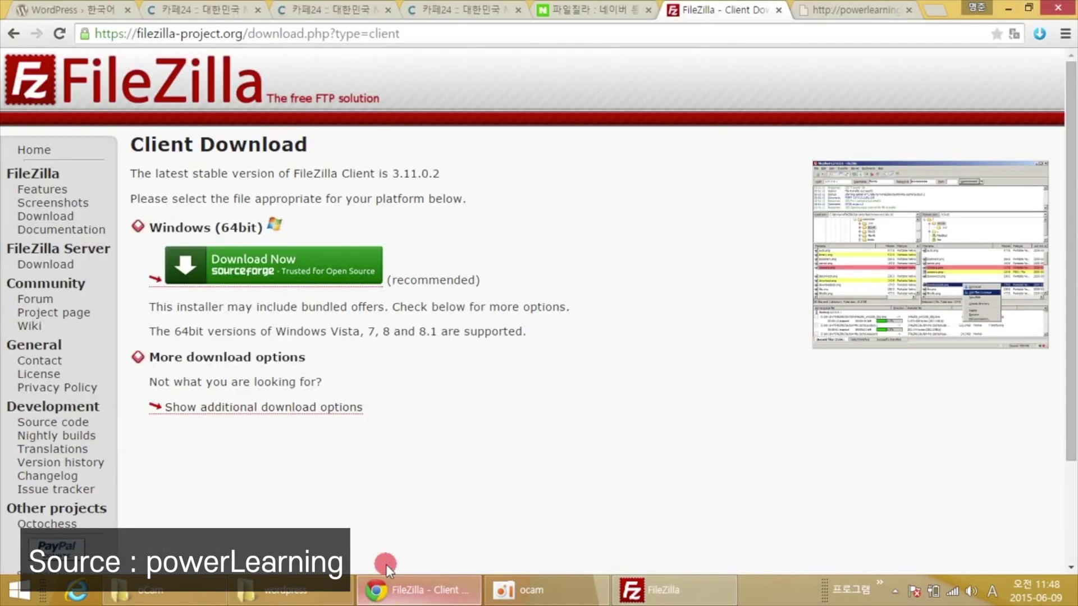
Settle on the Cafe24 hosting application form tab showing member and administrator details.
{"action": "left_click", "coordinate": [206, 12]}
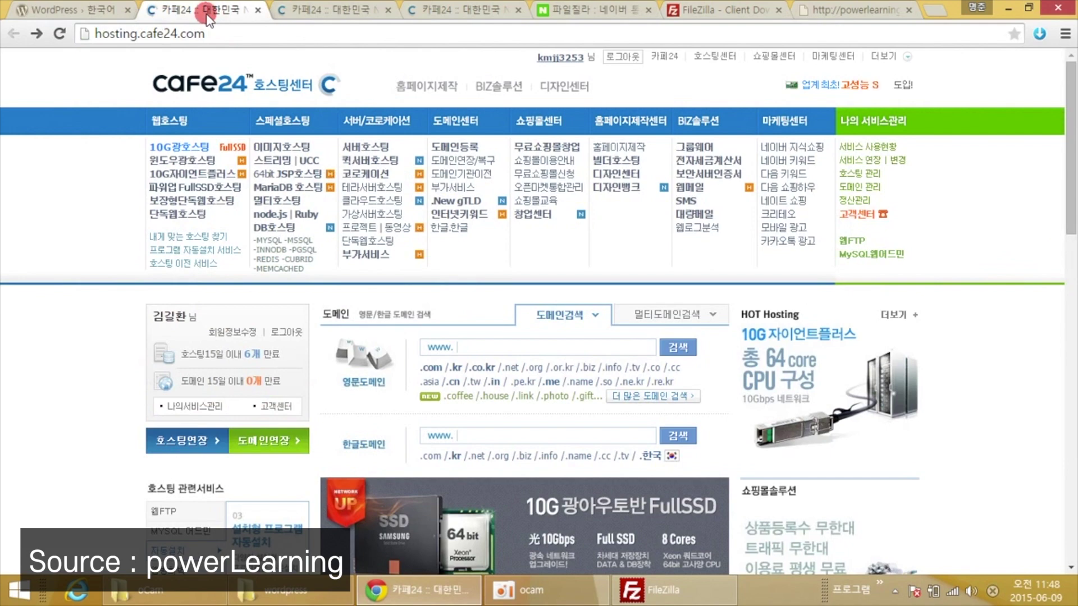
{"action": "left_click", "coordinate": [309, 12]}
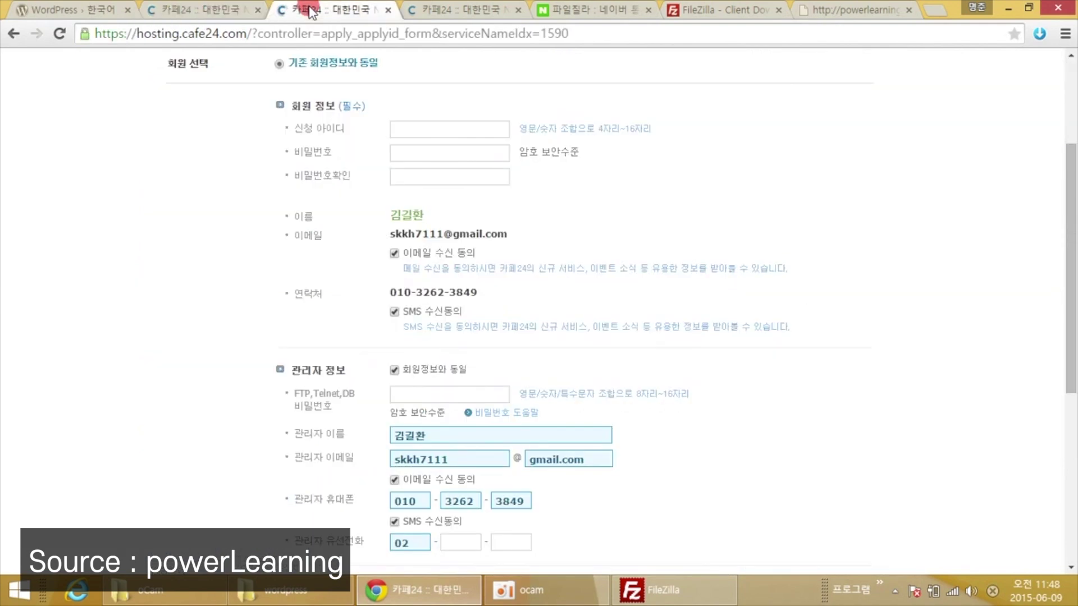
{"action": "left_click", "coordinate": [216, 12]}
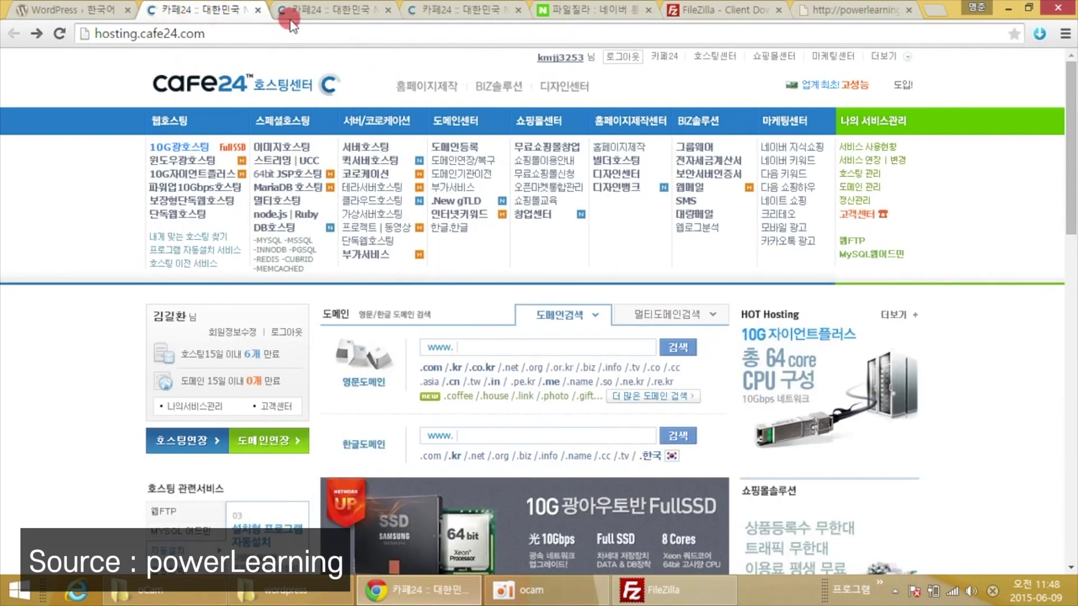
{"action": "left_click", "coordinate": [308, 12]}
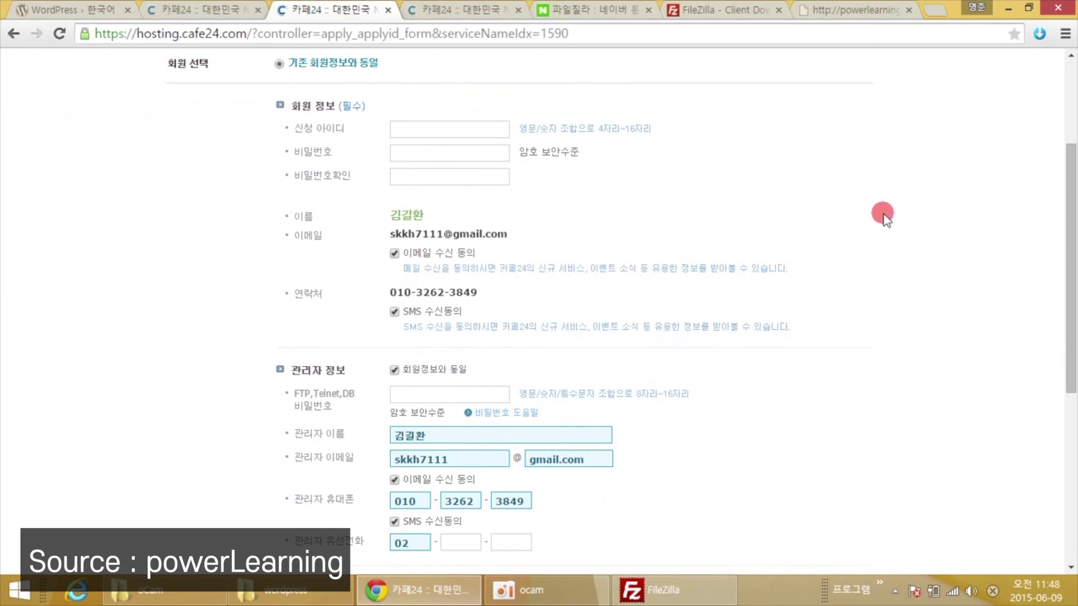
{"action": "scroll", "coordinate": [883, 215], "scroll_direction": "up", "scroll_amount": 4}
{"action": "scroll", "coordinate": [883, 215], "scroll_direction": "down", "scroll_amount": 4}
Enter the account user name and password, connect, and trust the server's host key.
{"action": "left_click", "coordinate": [671, 601]}
{"action": "left_click_drag", "start_coordinate": [651, 269], "coordinate": [539, 266]}
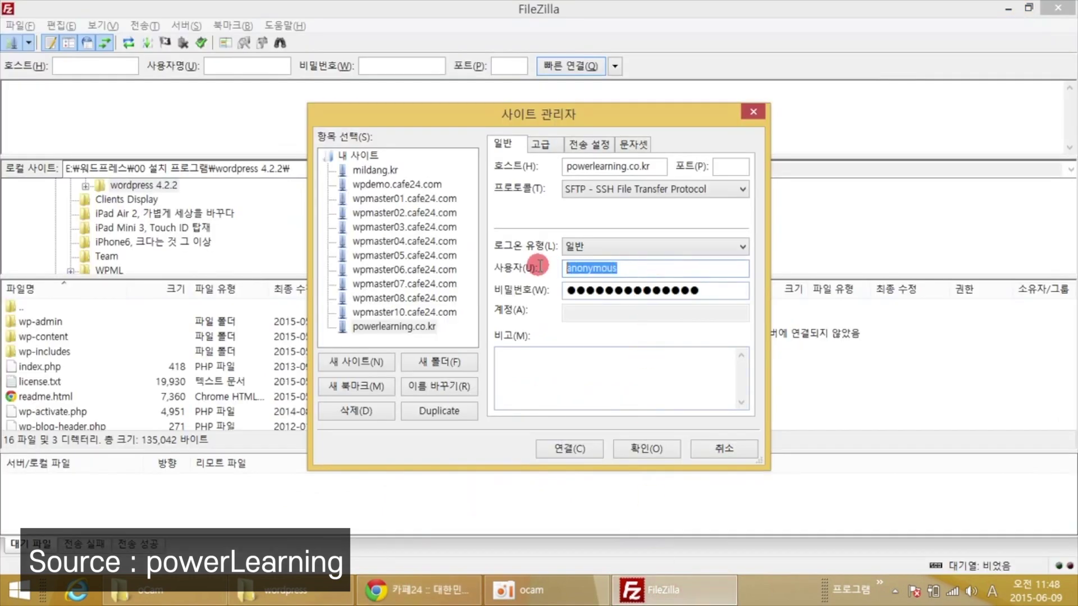
{"action": "type", "text": "po"}
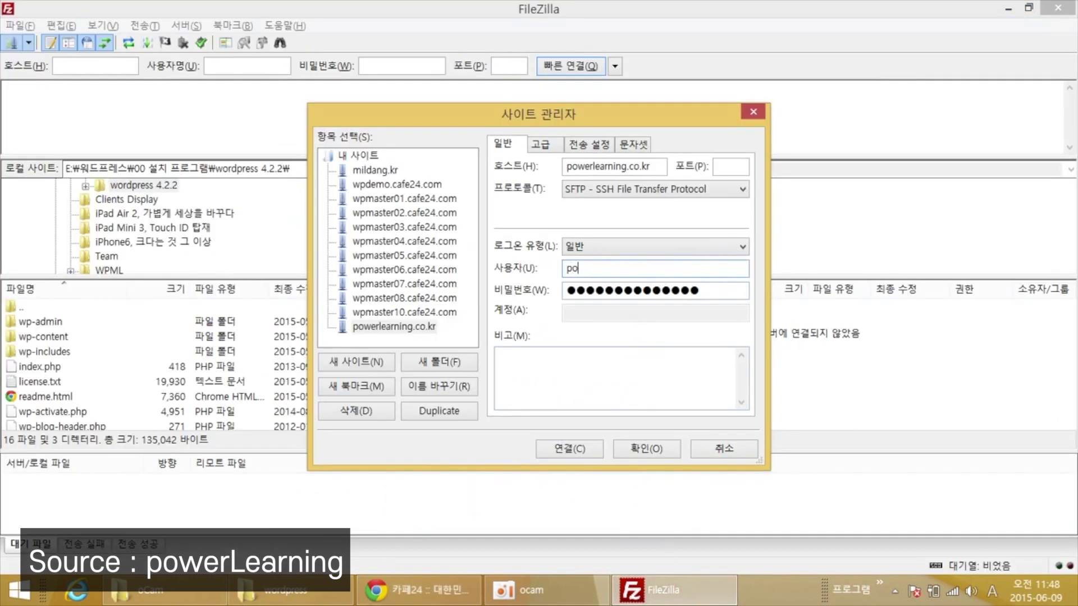
{"action": "type", "text": "werlearning"}
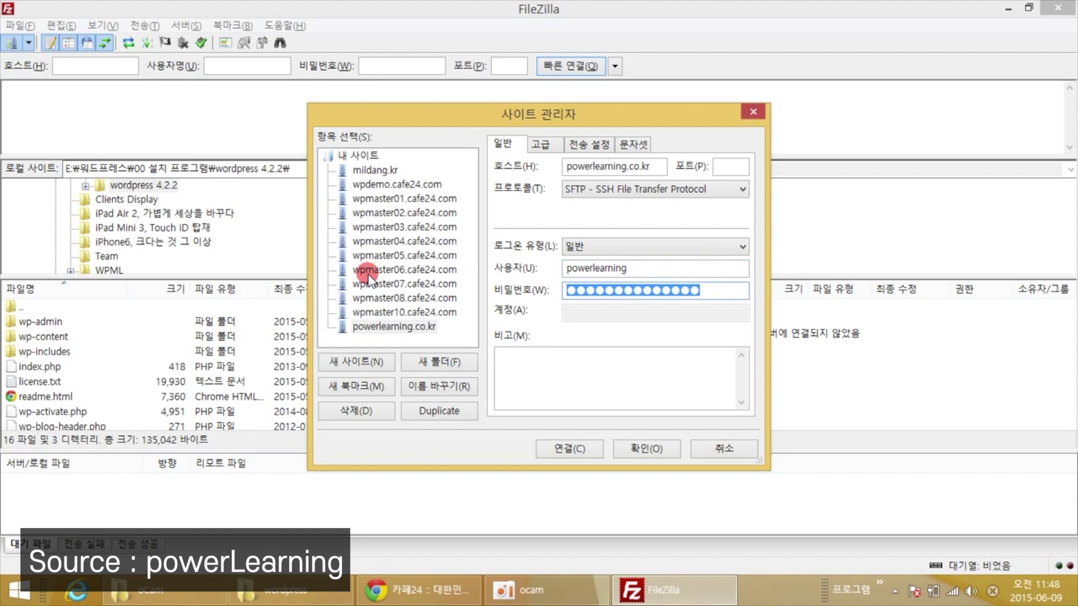
{"action": "type", "text": "●●"}
{"action": "key", "text": "BackSpace"}
{"action": "key", "text": "BackSpace"}
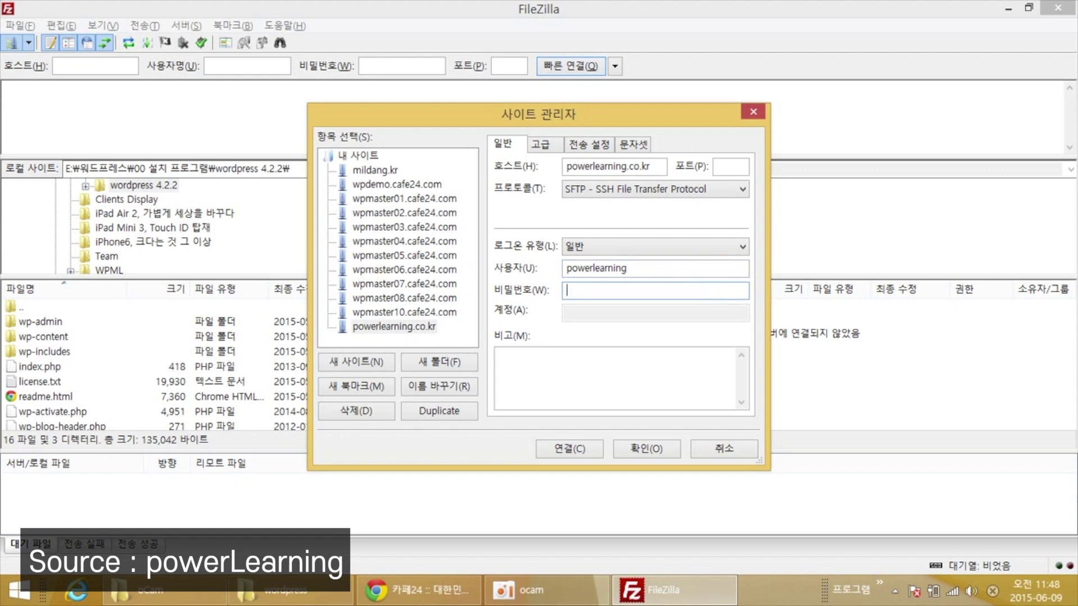
{"action": "type", "text": "●●●●●●"}
{"action": "left_click", "coordinate": [564, 449]}
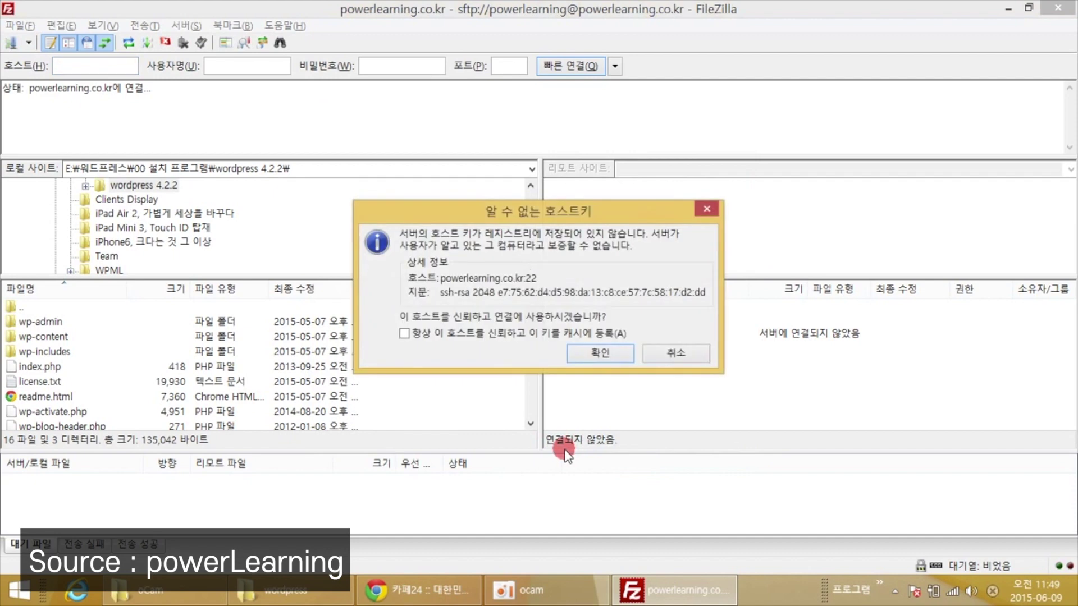
{"action": "left_click", "coordinate": [589, 354]}
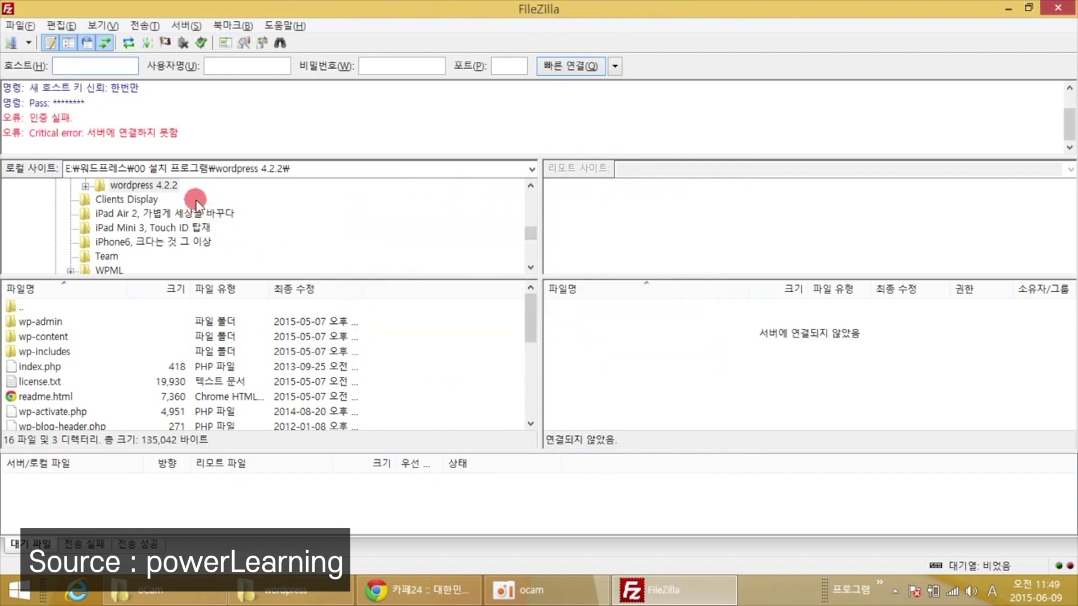
Re-enter the site password in Site Manager and reconnect to powerlearning.co.kr.
{"action": "left_click", "coordinate": [13, 43]}
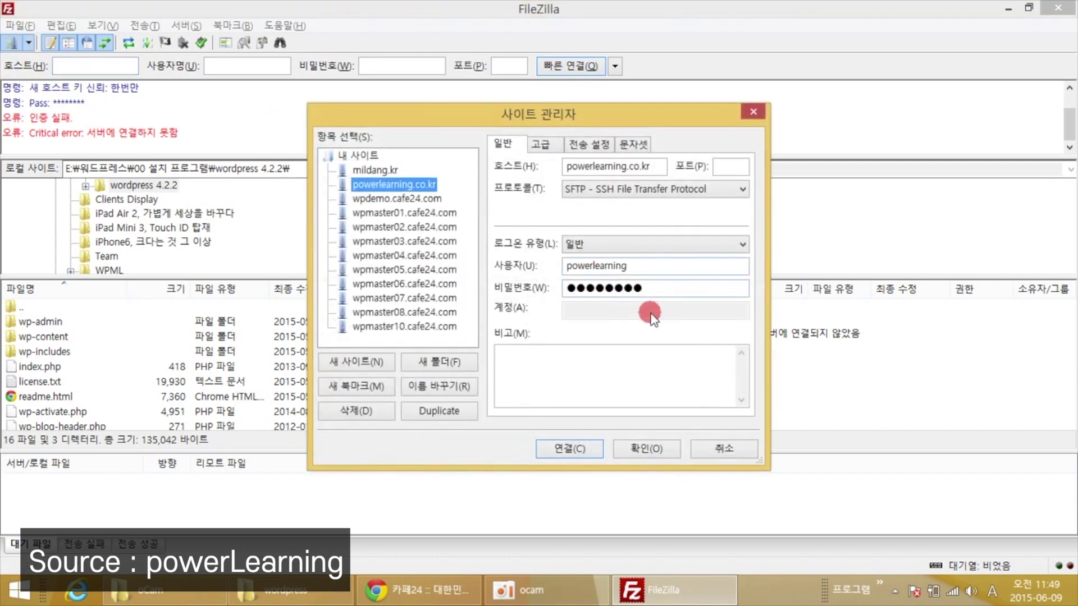
{"action": "double_click", "coordinate": [654, 288]}
{"action": "type", "text": "●●●●●●"}
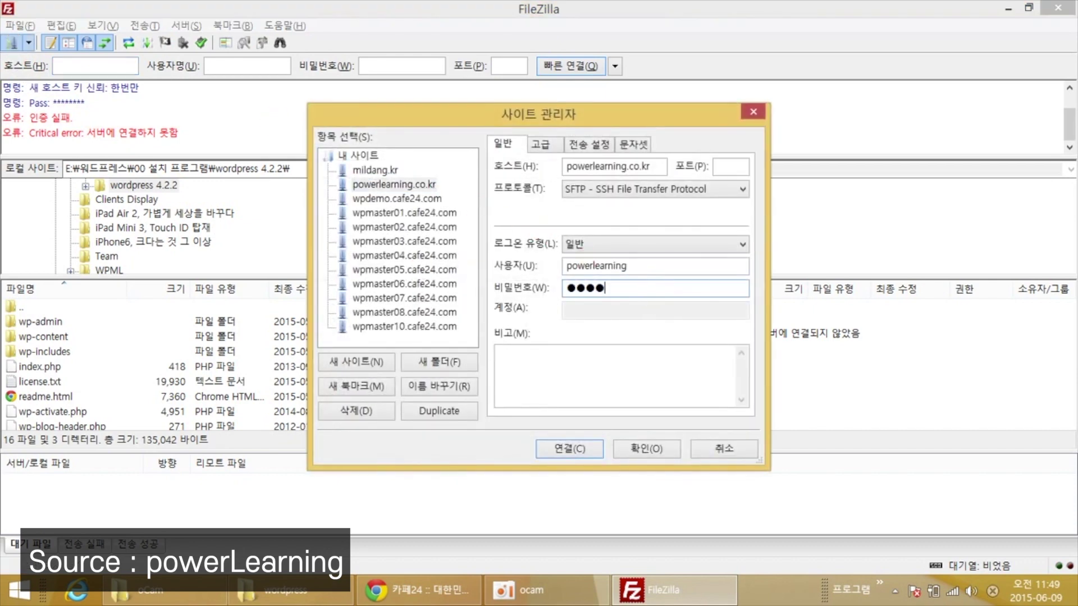
{"action": "type", "text": "●●●●●"}
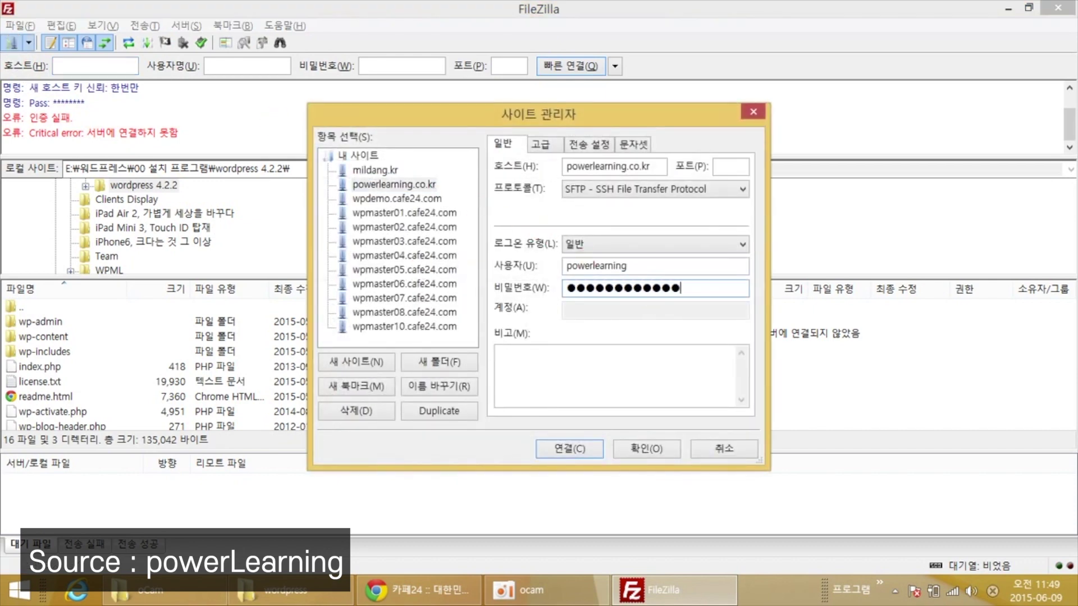
{"action": "left_click", "coordinate": [568, 448]}
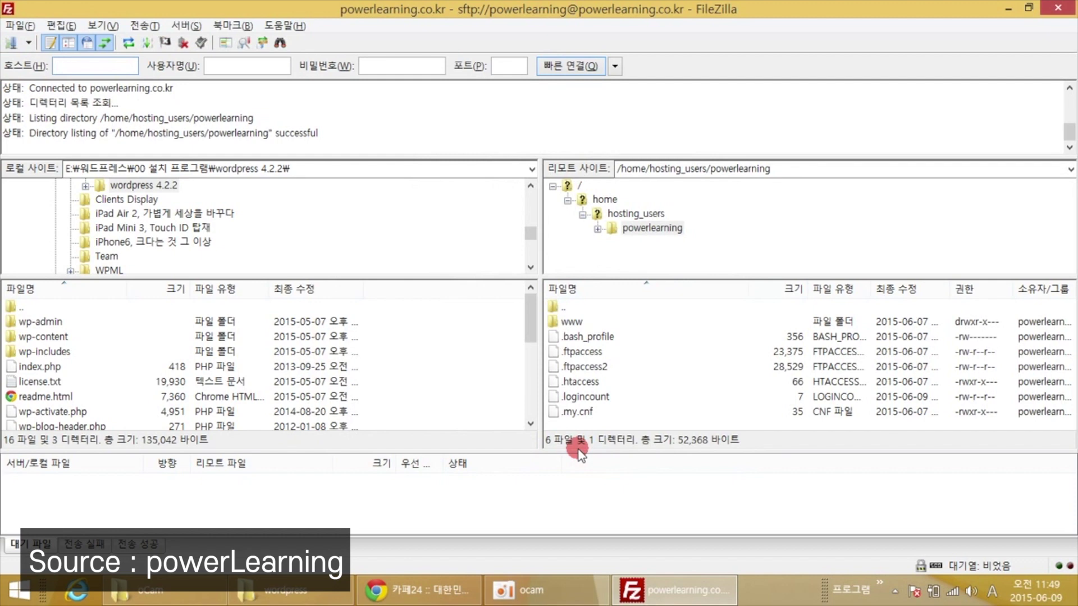
Open the remote www folder containing only .ftpmessage and hosting_index.html.
{"action": "left_click", "coordinate": [571, 323]}
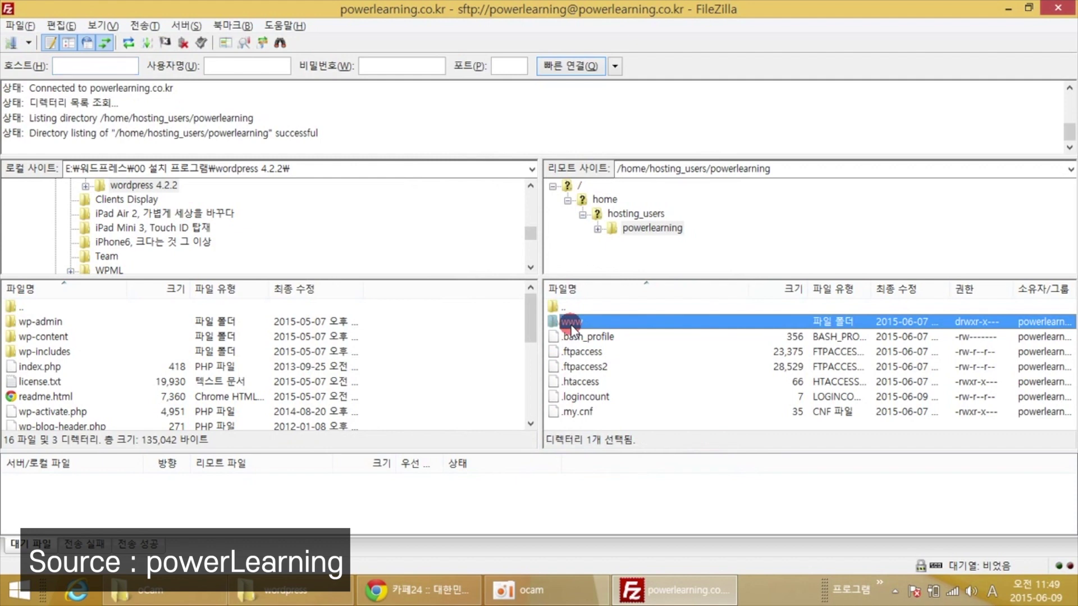
{"action": "double_click", "coordinate": [571, 323]}
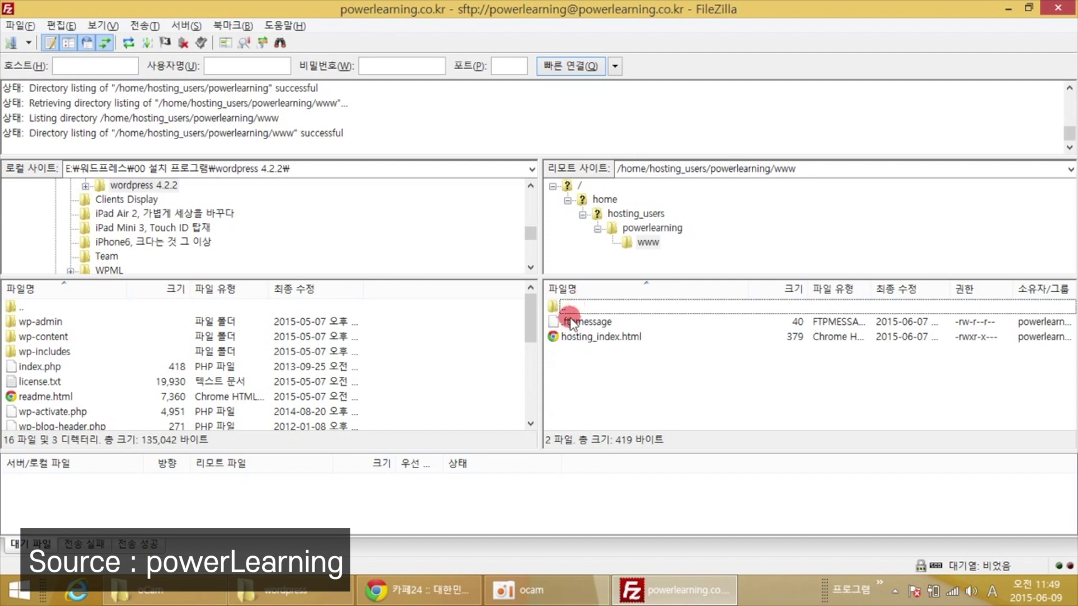
{"action": "double_click", "coordinate": [560, 308]}
{"action": "left_click", "coordinate": [573, 321]}
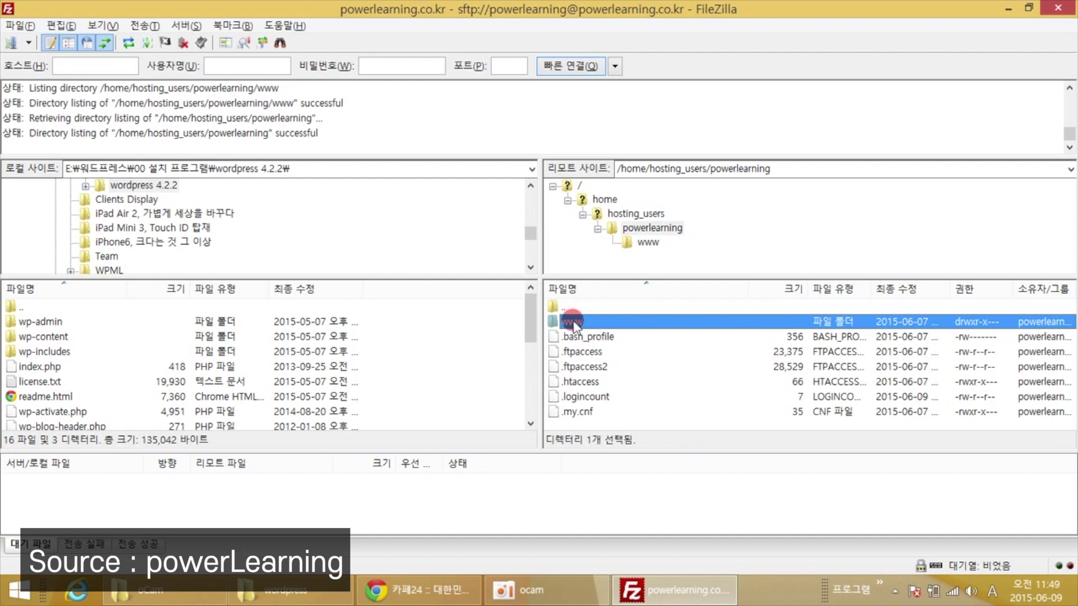
{"action": "double_click", "coordinate": [572, 322]}
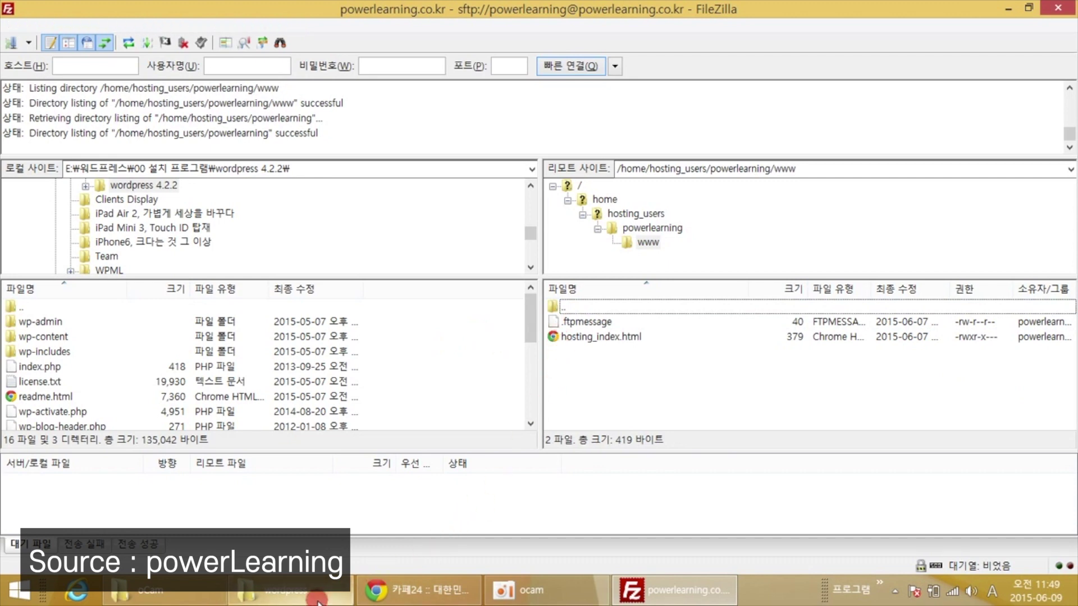
Drag the 19 WordPress files from Explorer into FileZilla's remote www folder.
{"action": "left_click", "coordinate": [283, 589]}
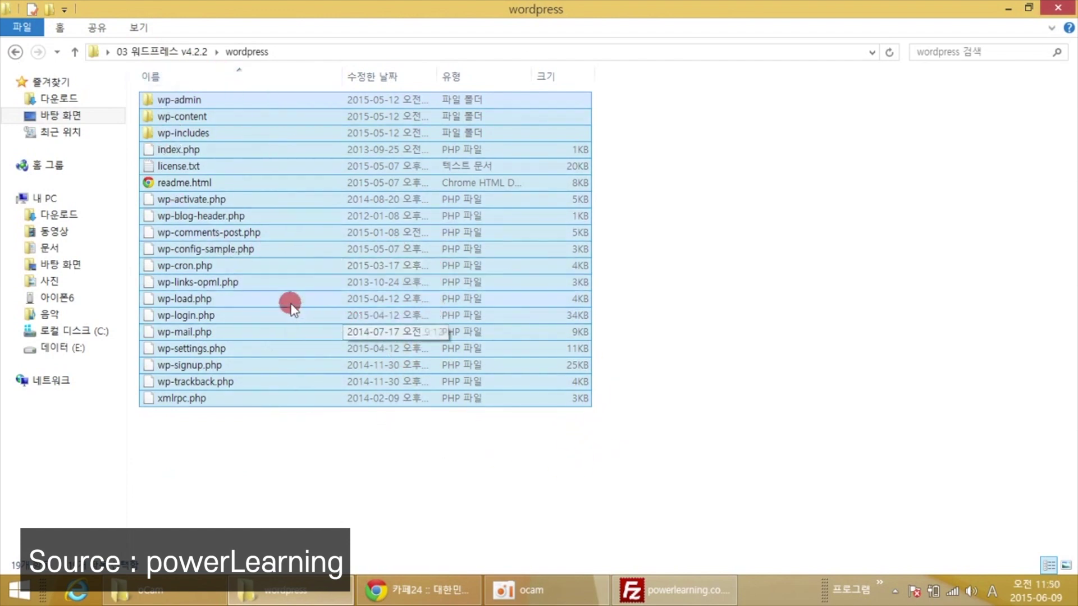
{"action": "left_click_drag", "start_coordinate": [278, 303], "coordinate": [650, 393]}
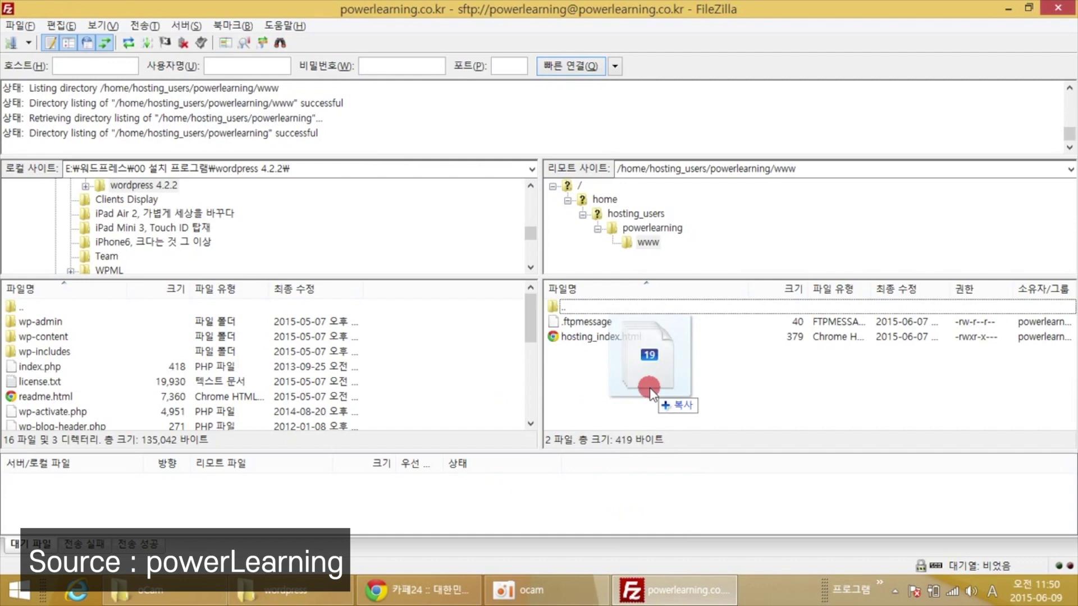
{"action": "left_click_drag", "start_coordinate": [650, 390], "coordinate": [650, 390]}
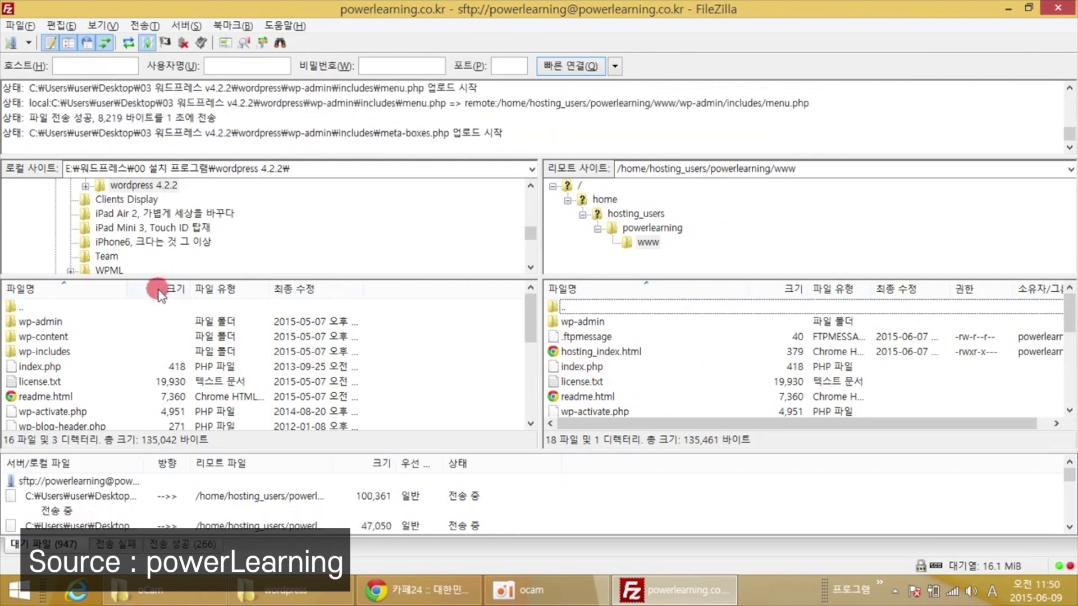
Select every local WordPress file in FileZilla and upload them to www (1208 transfers).
{"action": "left_click", "coordinate": [23, 322]}
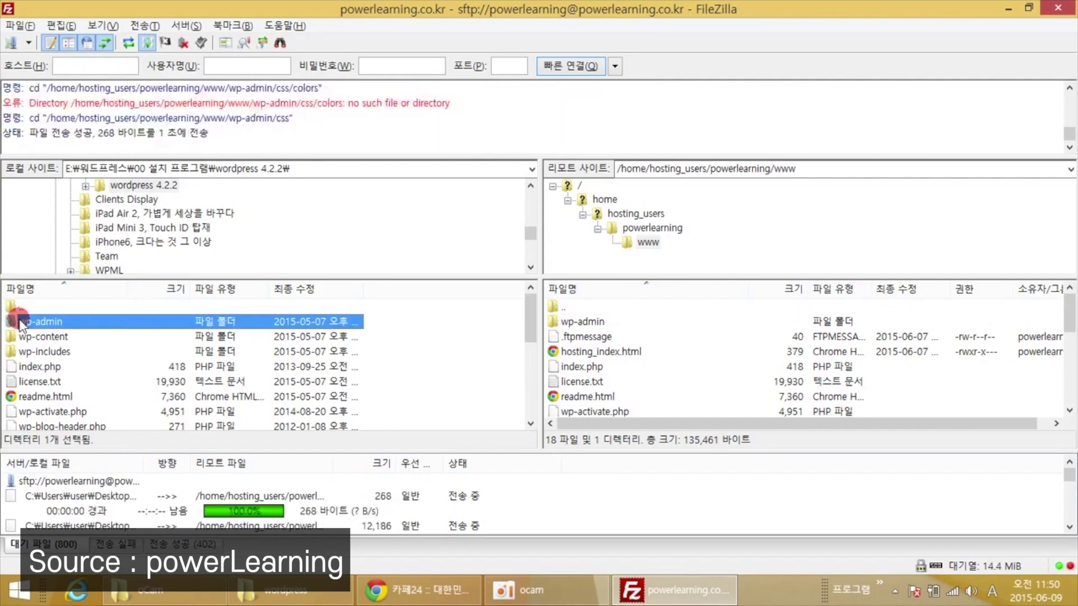
{"action": "key", "text": "Up"}
{"action": "key", "text": "Down"}
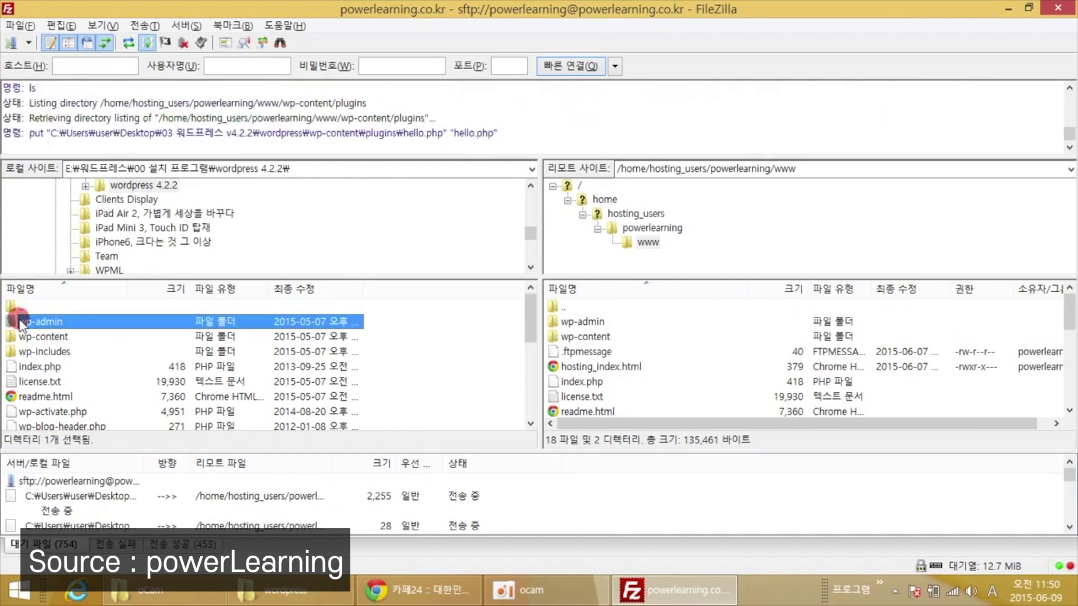
{"action": "key", "text": "shift+Down"}
{"action": "key", "text": "shift+Down"}
{"action": "key", "text": "shift+Down"}
{"action": "key", "text": "shift+Down"}
{"action": "key", "text": "shift+End"}
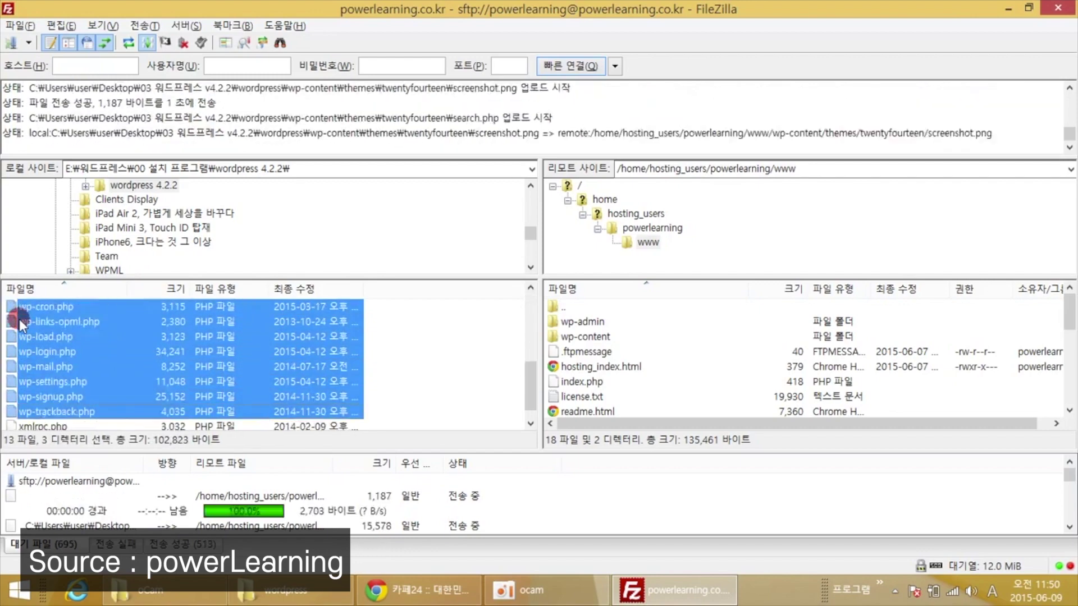
{"action": "left_click_drag", "start_coordinate": [198, 325], "coordinate": [449, 359]}
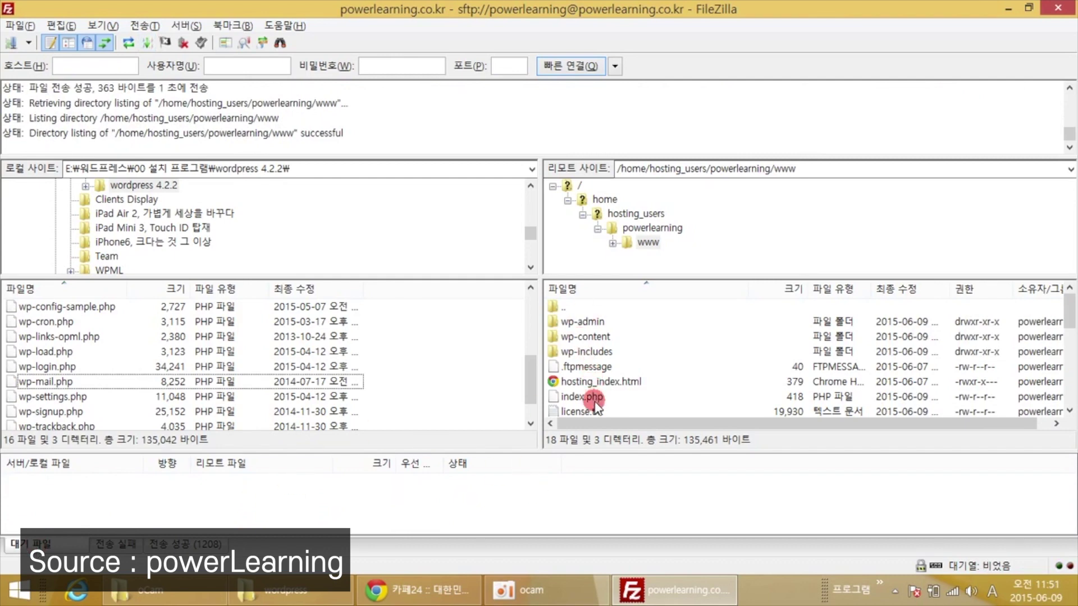
{"action": "left_click", "coordinate": [449, 592]}
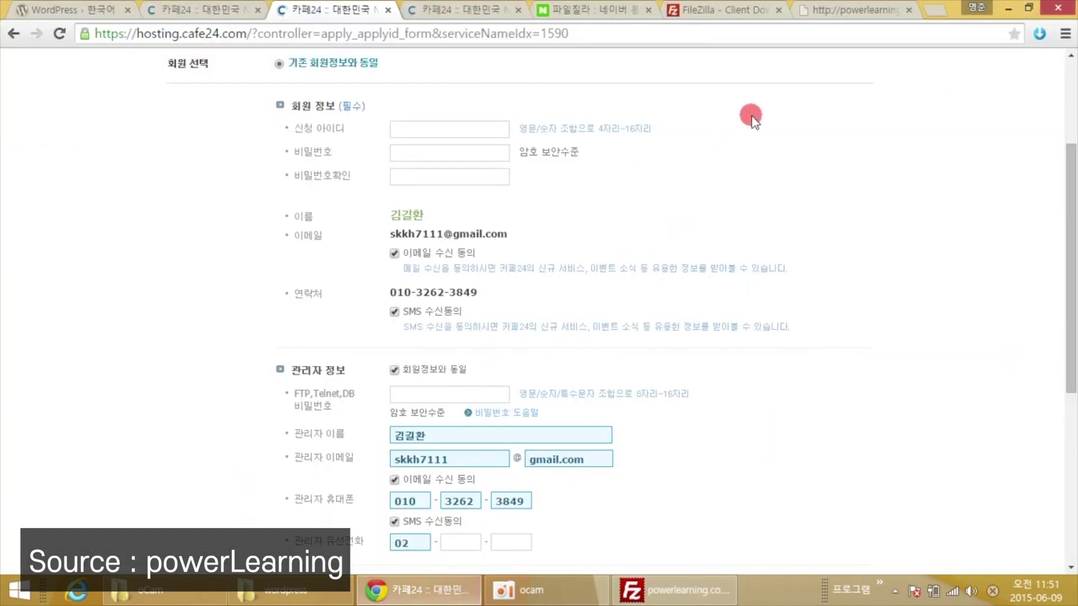
Reload powerlearning.co.kr in its tab to bring up the WordPress setup welcome page.
{"action": "left_click", "coordinate": [842, 10]}
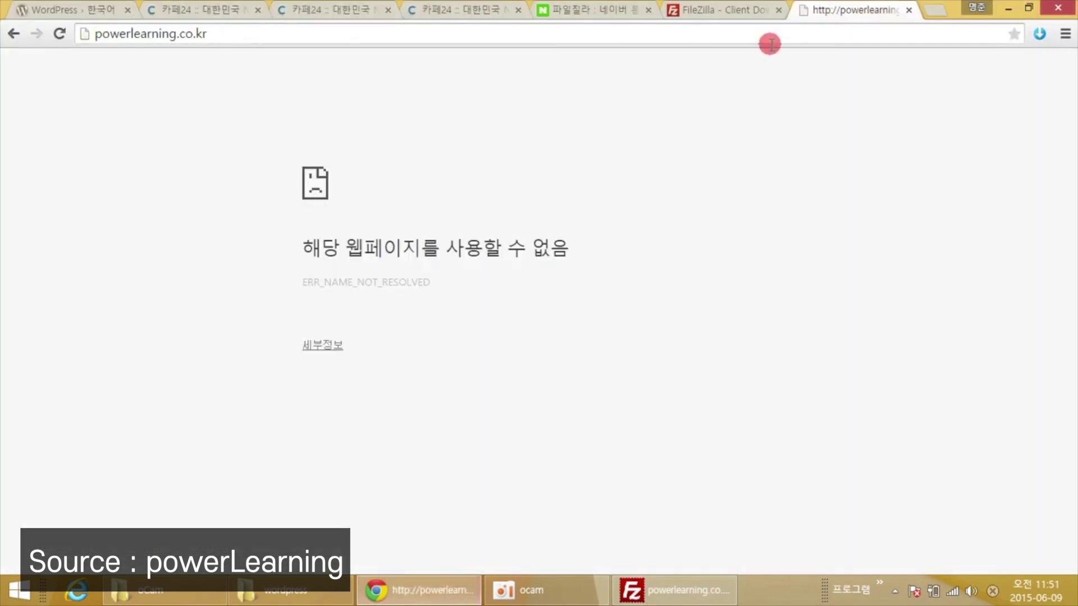
{"action": "left_click", "coordinate": [676, 34]}
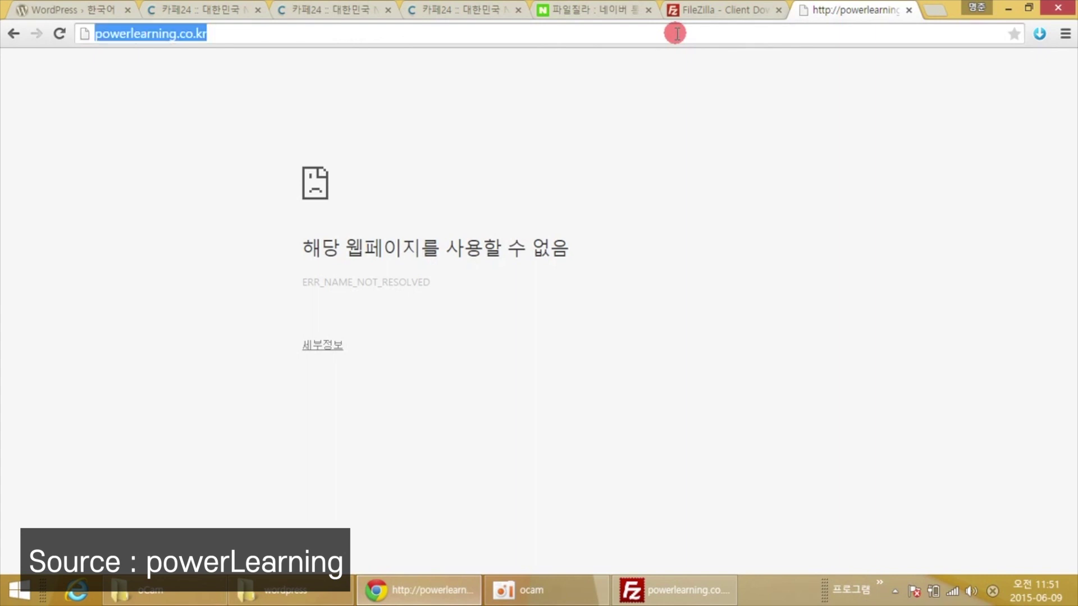
{"action": "left_click", "coordinate": [677, 33]}
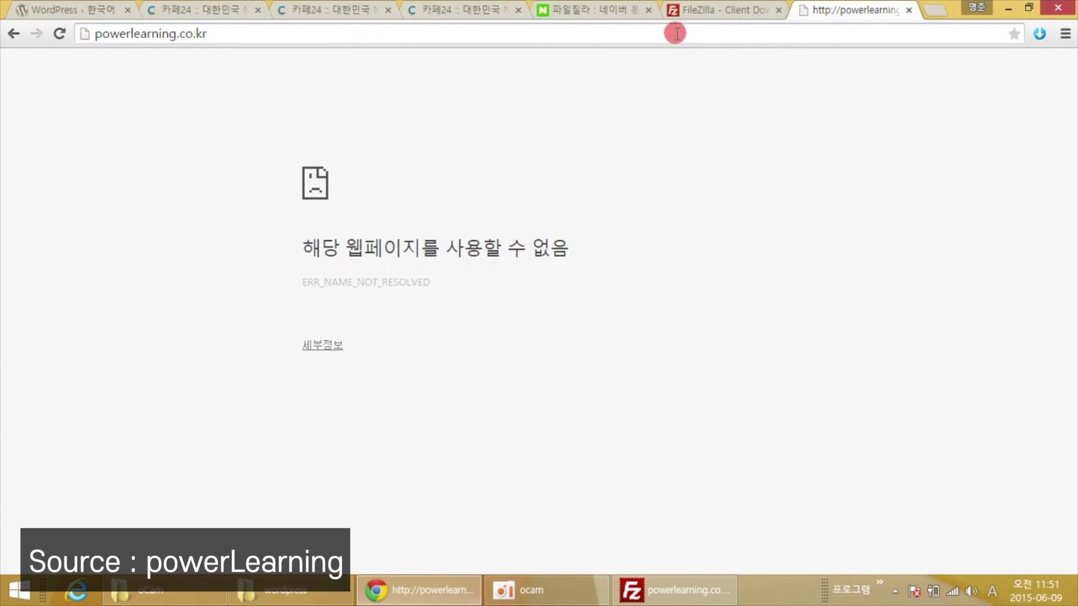
{"action": "key", "text": "Return"}
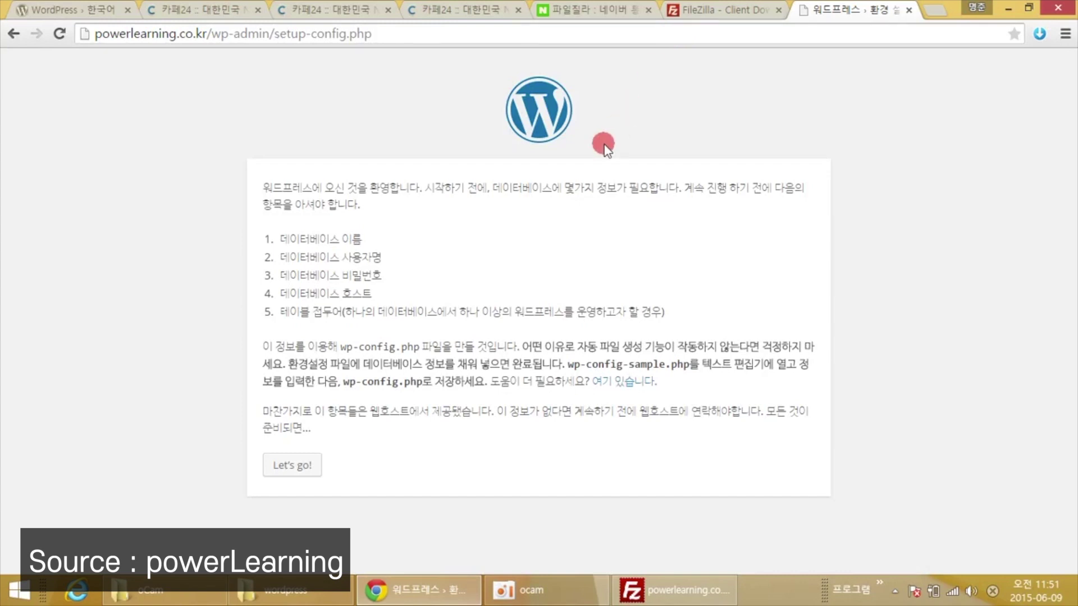
Start setup with "Let's go!" and check Cafe24 account details against the database form.
{"action": "left_click", "coordinate": [278, 476]}
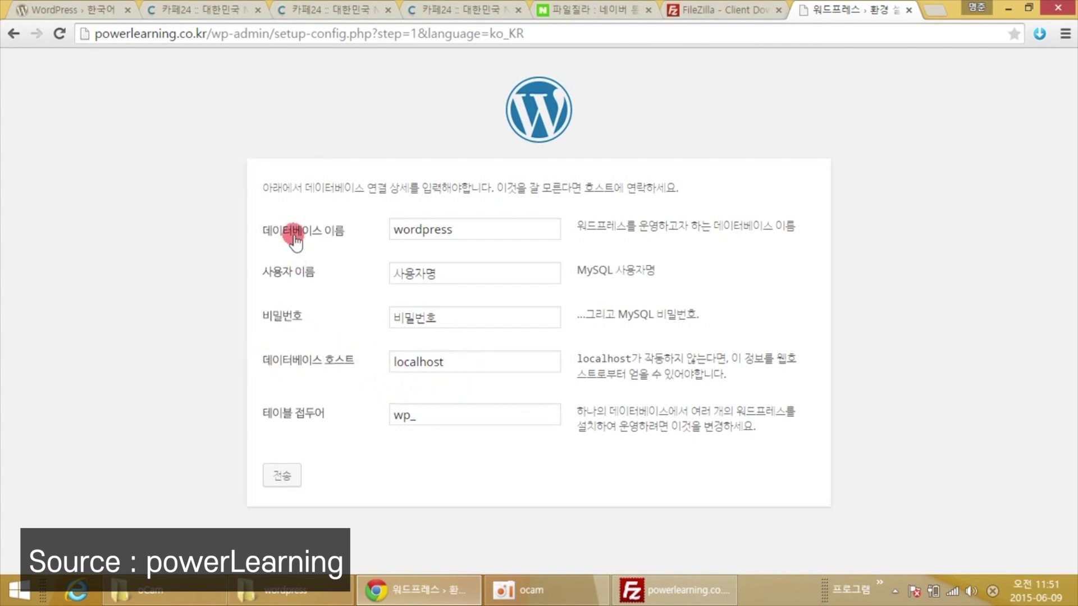
{"action": "left_click", "coordinate": [352, 15]}
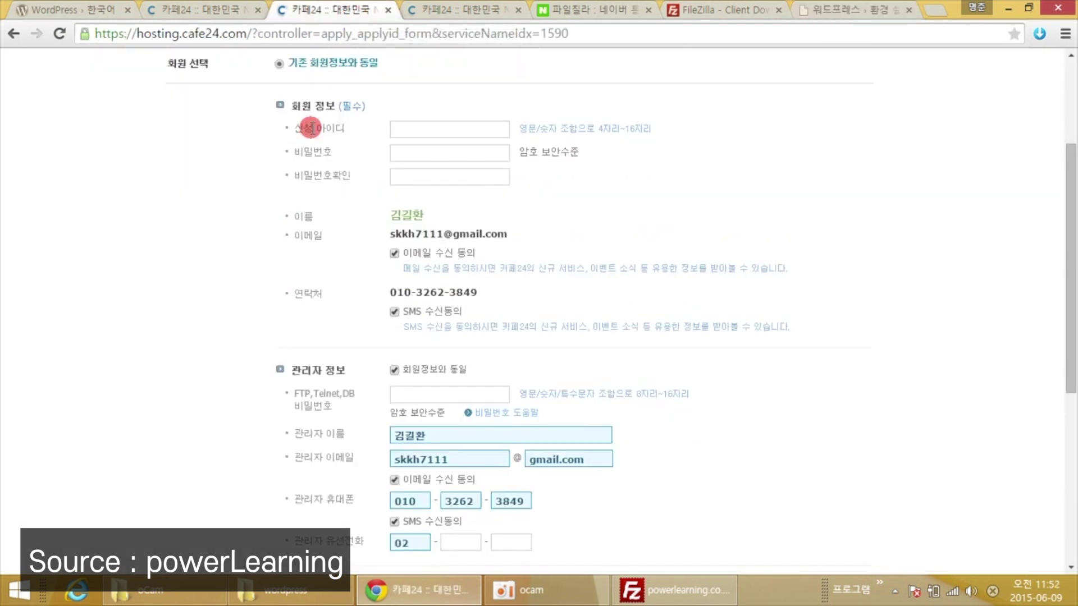
{"action": "left_click", "coordinate": [851, 11]}
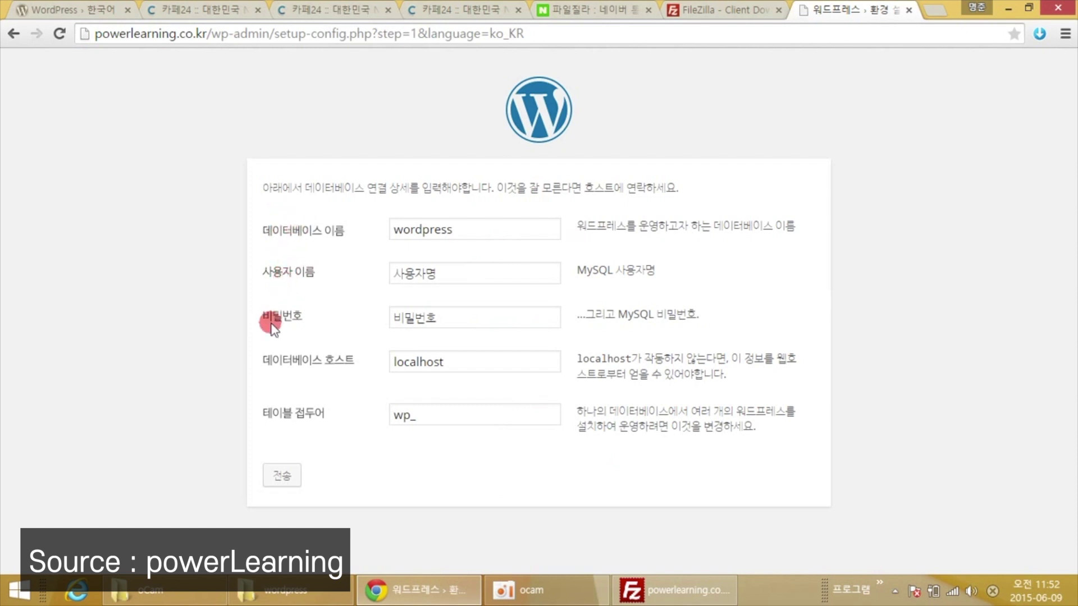
{"action": "left_click", "coordinate": [336, 12]}
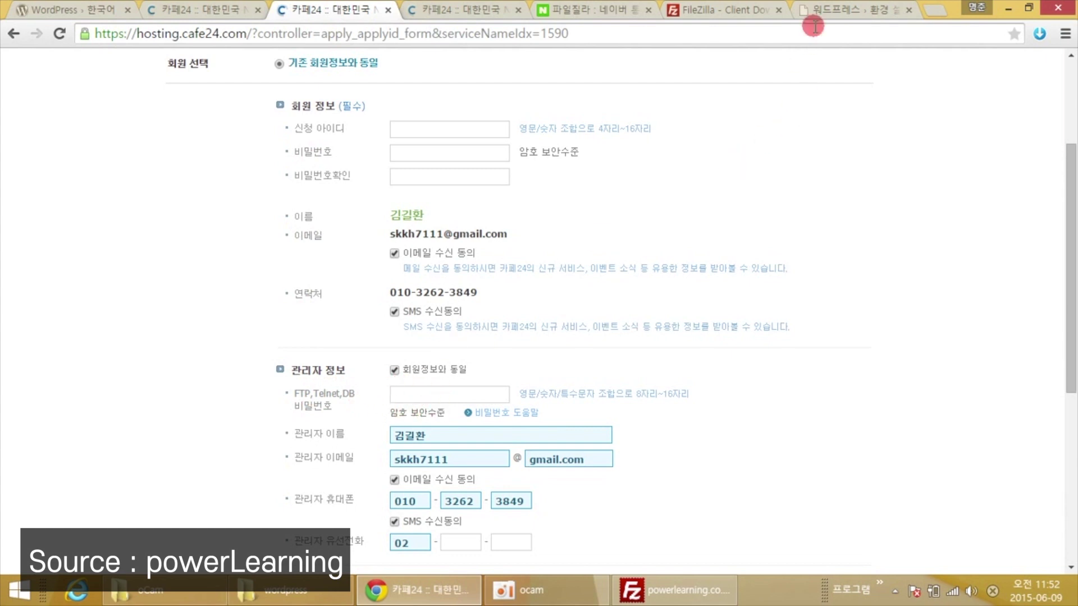
{"action": "left_click", "coordinate": [828, 10]}
{"action": "left_click_drag", "start_coordinate": [479, 229], "coordinate": [386, 223]}
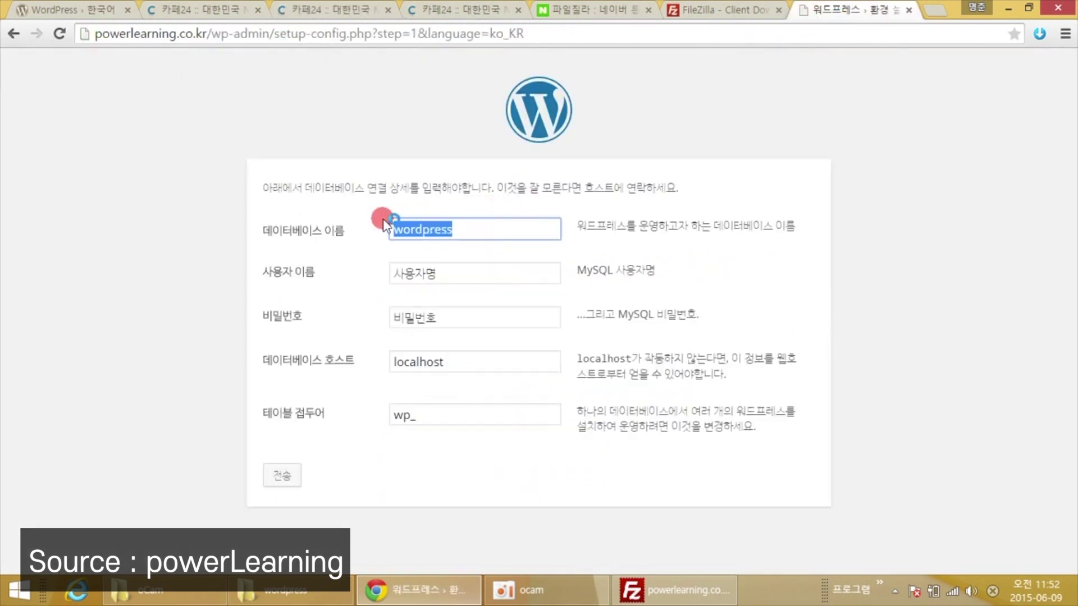
Submit database name powerlearning, its user name and the database password to the installer.
{"action": "type", "text": "powerl"}
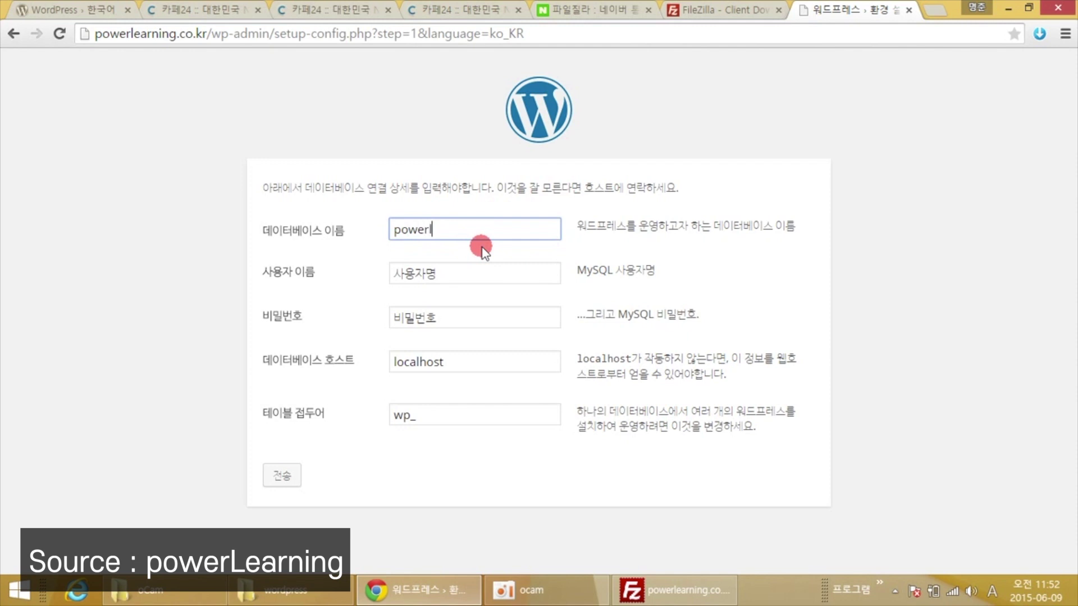
{"action": "type", "text": "earning"}
{"action": "key", "text": "Tab"}
{"action": "type", "text": "po"}
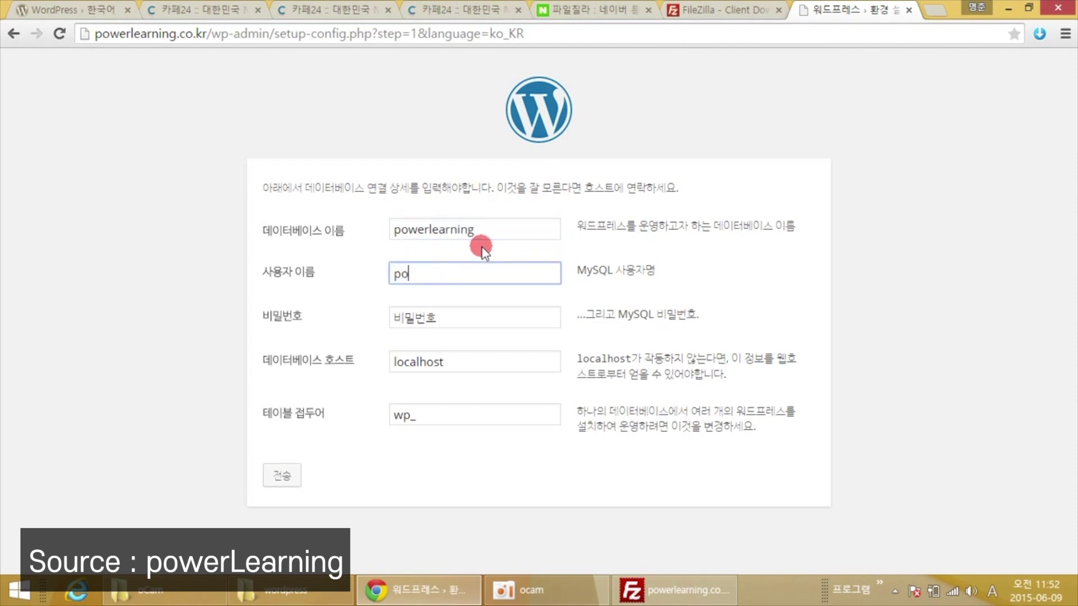
{"action": "type", "text": "werlearning"}
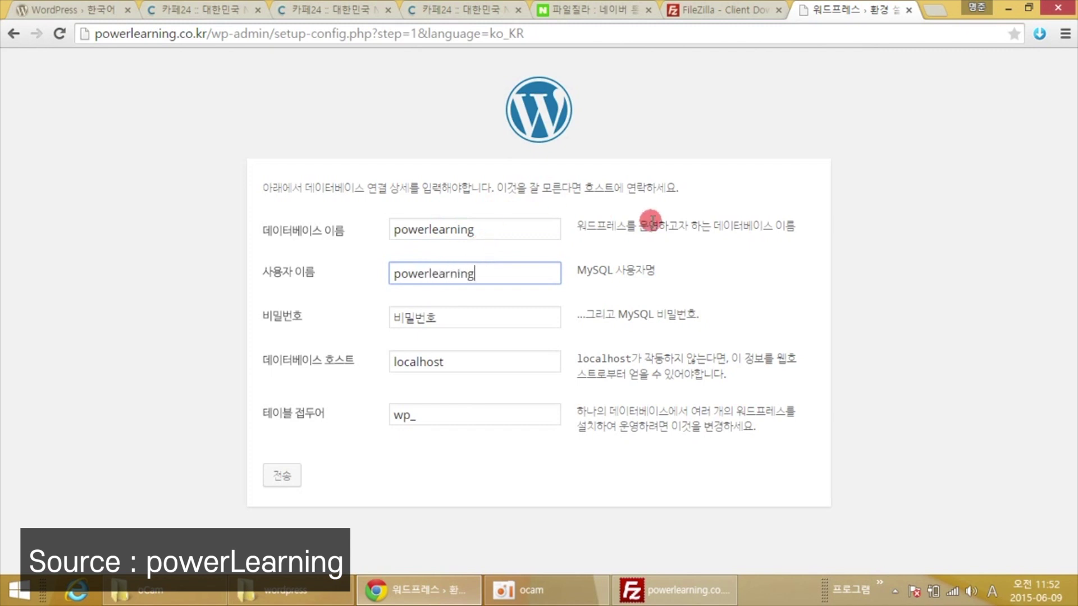
{"action": "left_click", "coordinate": [751, 248]}
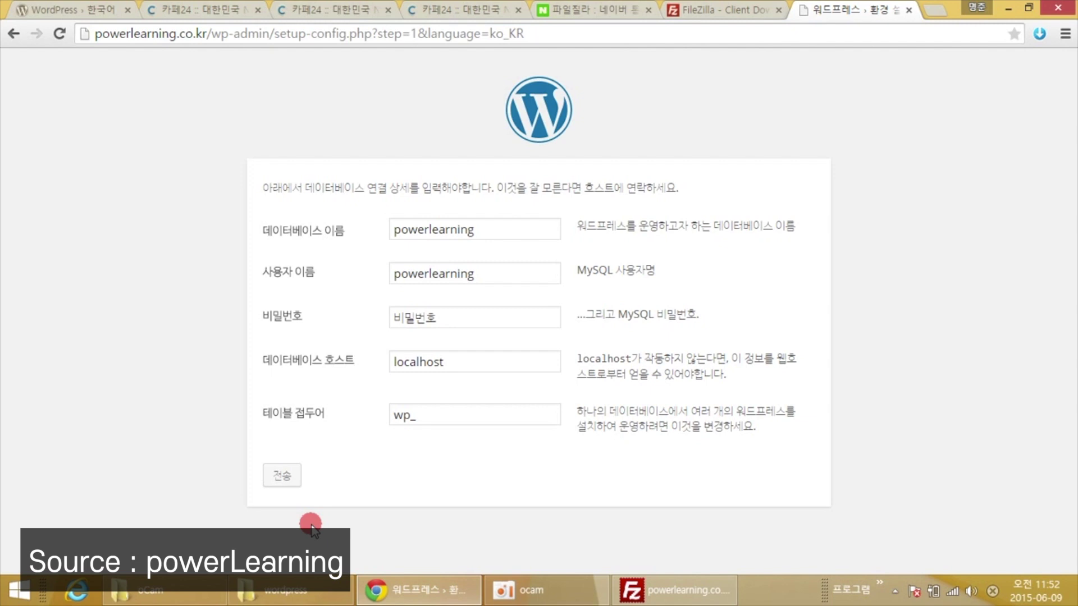
{"action": "double_click", "coordinate": [440, 316]}
{"action": "type", "text": "1234"}
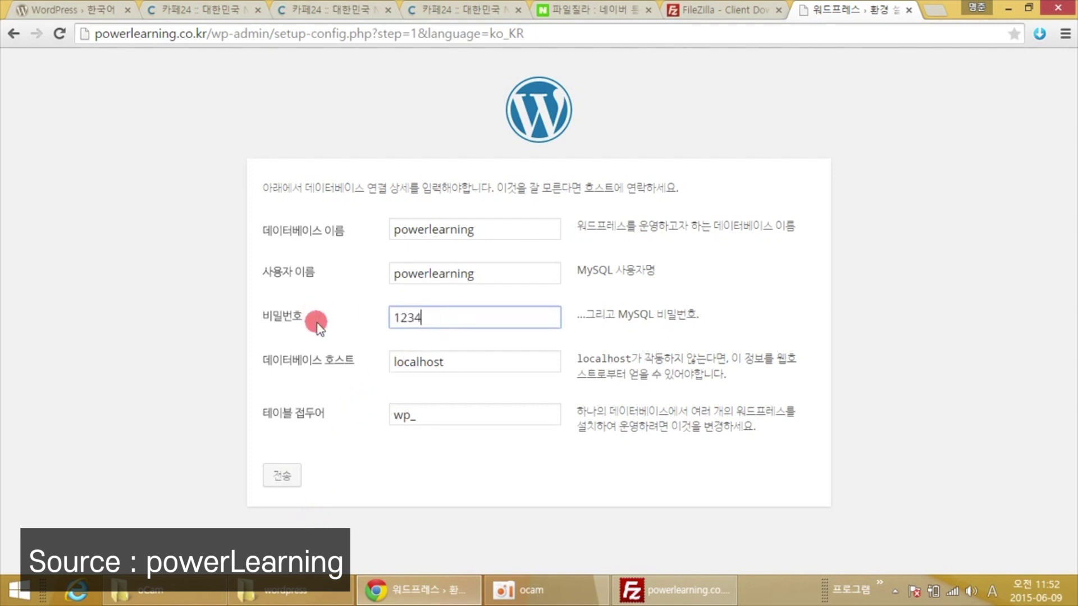
{"action": "left_click", "coordinate": [291, 477]}
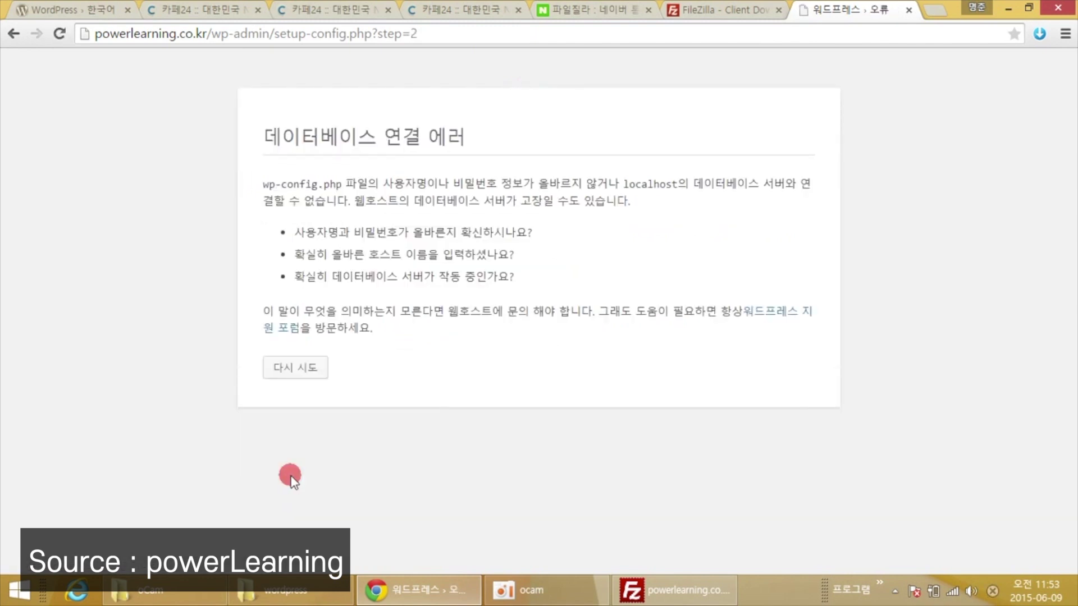
Retry the database setup with the corrected password and resubmit the connection details.
{"action": "left_click", "coordinate": [306, 370]}
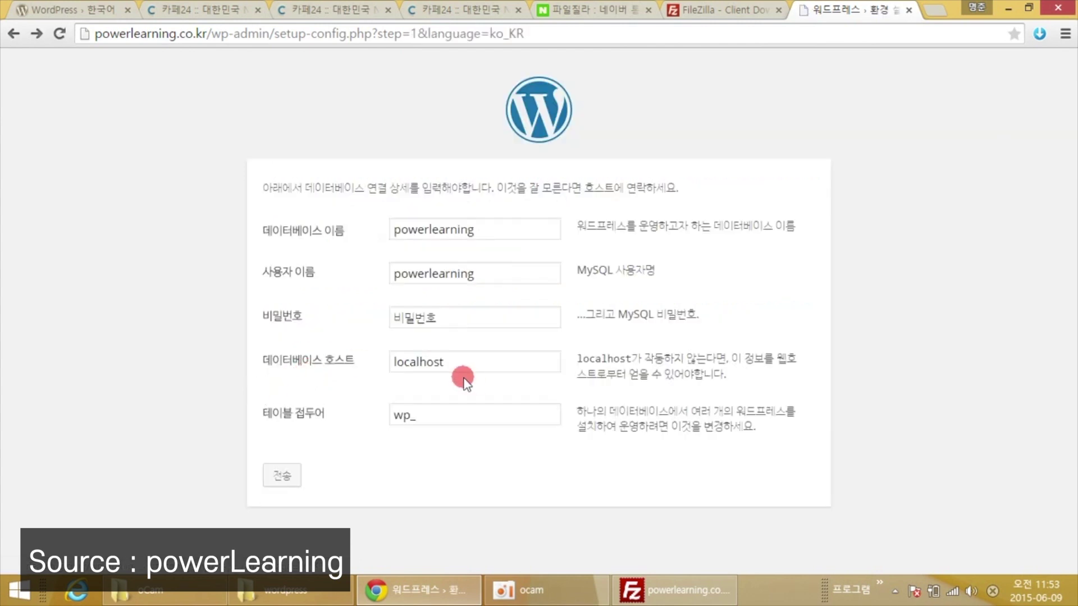
{"action": "left_click", "coordinate": [457, 324]}
{"action": "left_click", "coordinate": [766, 278]}
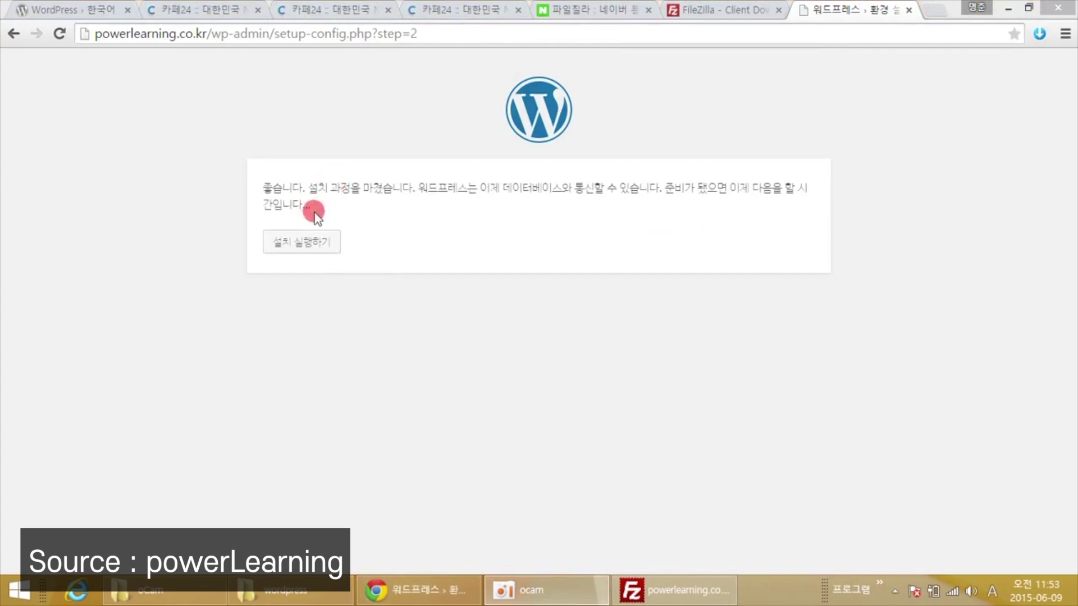
{"action": "left_click", "coordinate": [298, 353]}
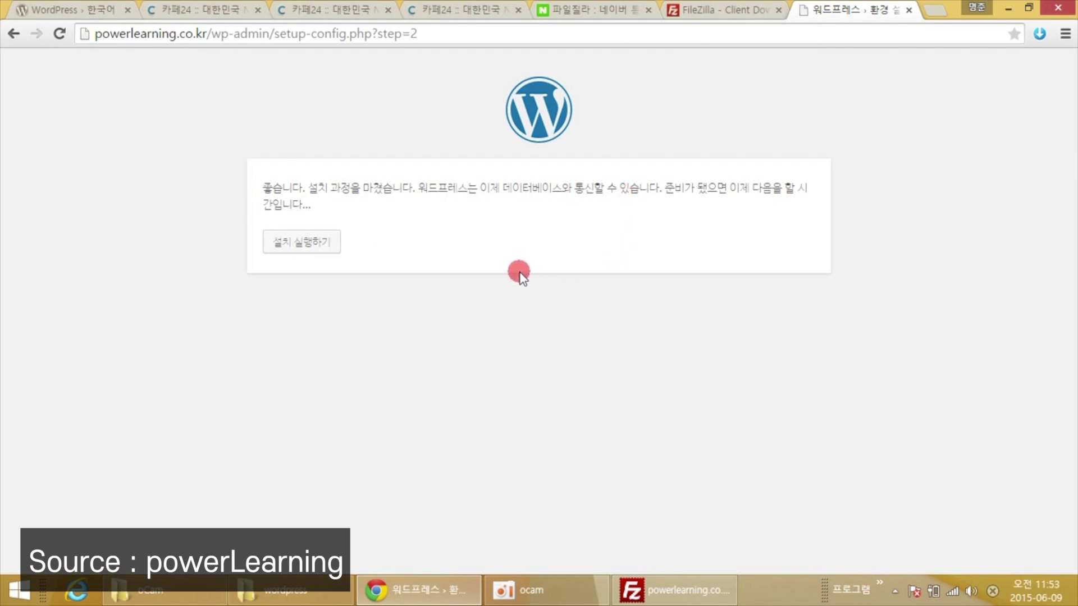
Start the installation and enter 파워러닝 as the site title.
{"action": "left_click", "coordinate": [325, 246]}
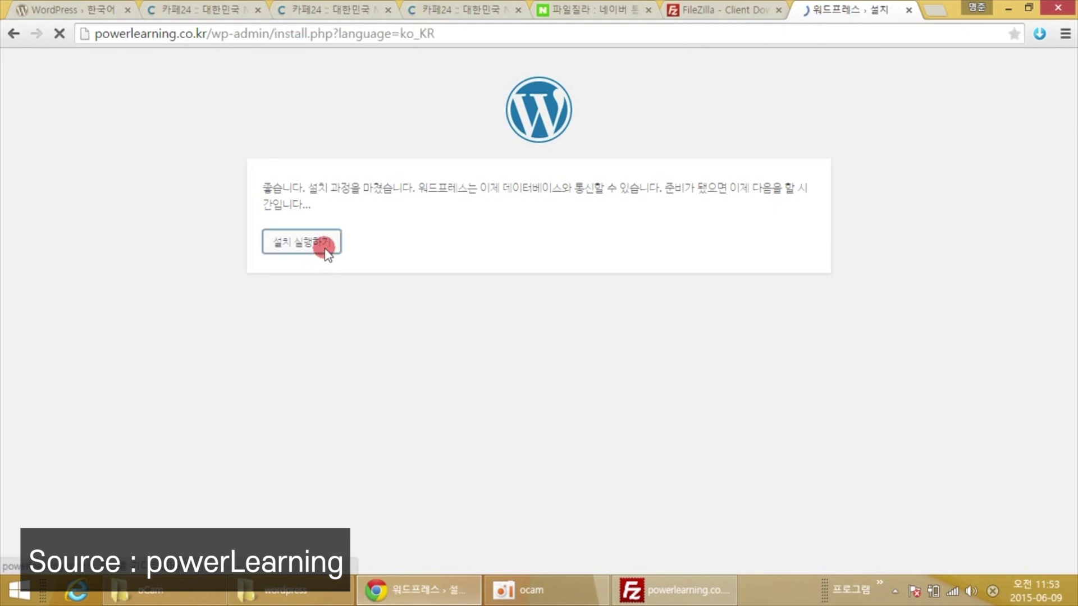
{"action": "scroll", "coordinate": [209, 249], "scroll_direction": "down", "scroll_amount": 3}
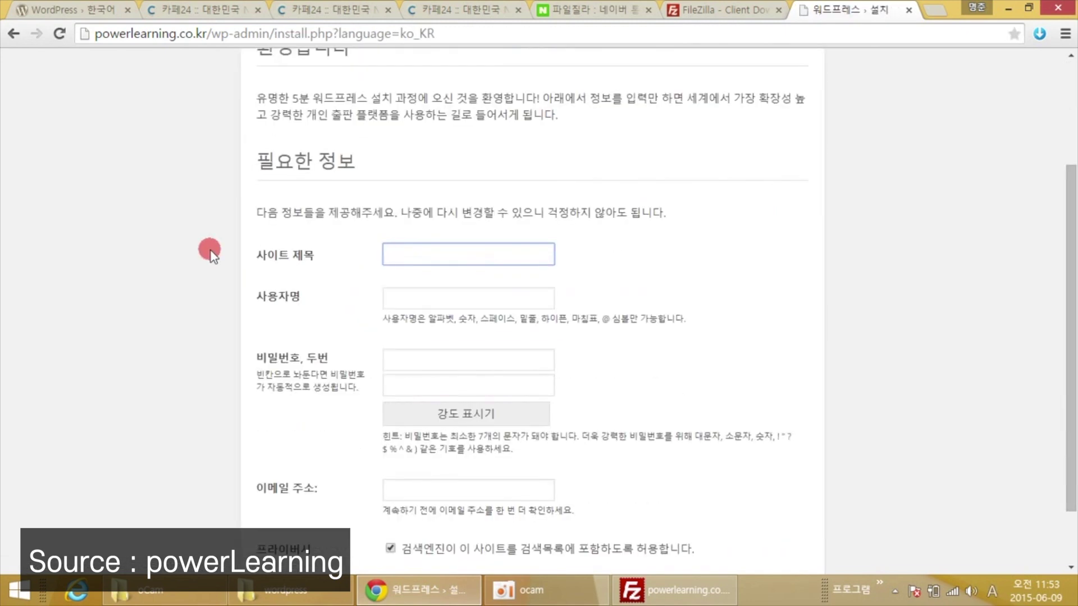
{"action": "scroll", "coordinate": [211, 255], "scroll_direction": "up", "scroll_amount": 2}
{"action": "scroll", "coordinate": [210, 250], "scroll_direction": "down", "scroll_amount": 2}
{"action": "left_click", "coordinate": [236, 310]}
{"action": "left_click", "coordinate": [421, 252]}
{"action": "type", "text": "파워러닝"}
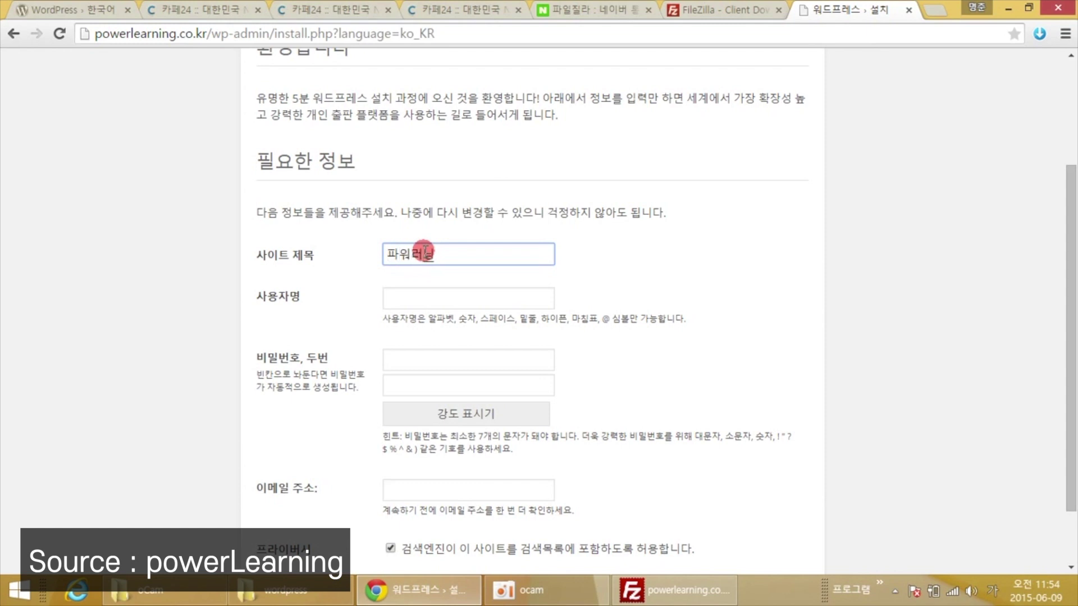
Enter the admin username and type the admin password in both password fields.
{"action": "scroll", "coordinate": [425, 251], "scroll_direction": "up", "scroll_amount": 1}
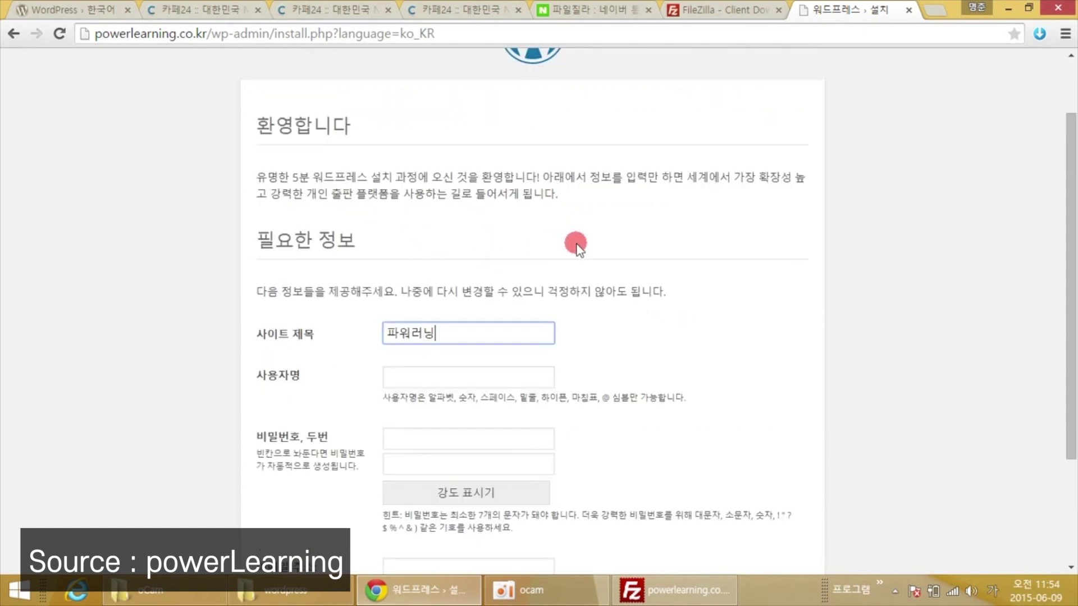
{"action": "scroll", "coordinate": [410, 286], "scroll_direction": "down", "scroll_amount": 1}
{"action": "left_click", "coordinate": [415, 298]}
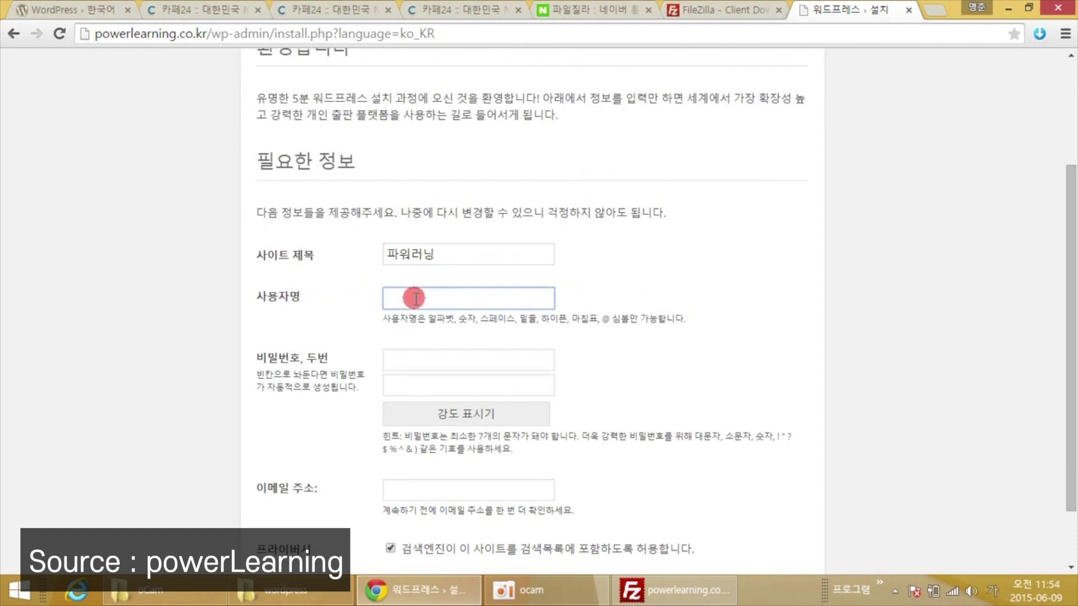
{"action": "type", "text": "powerlearning"}
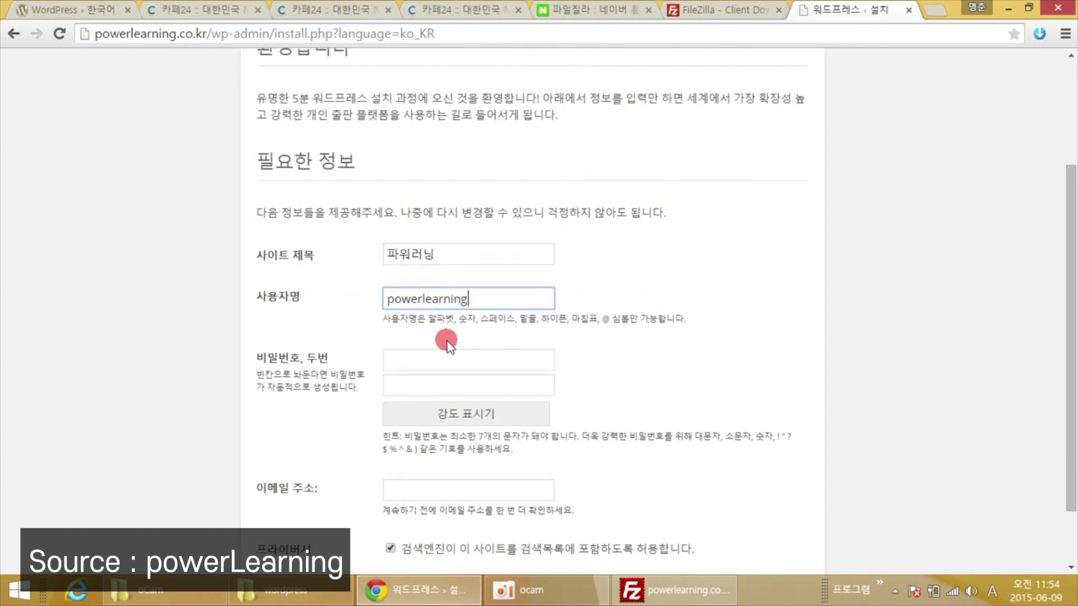
{"action": "left_click", "coordinate": [445, 368]}
{"action": "type", "text": "•••••••••"}
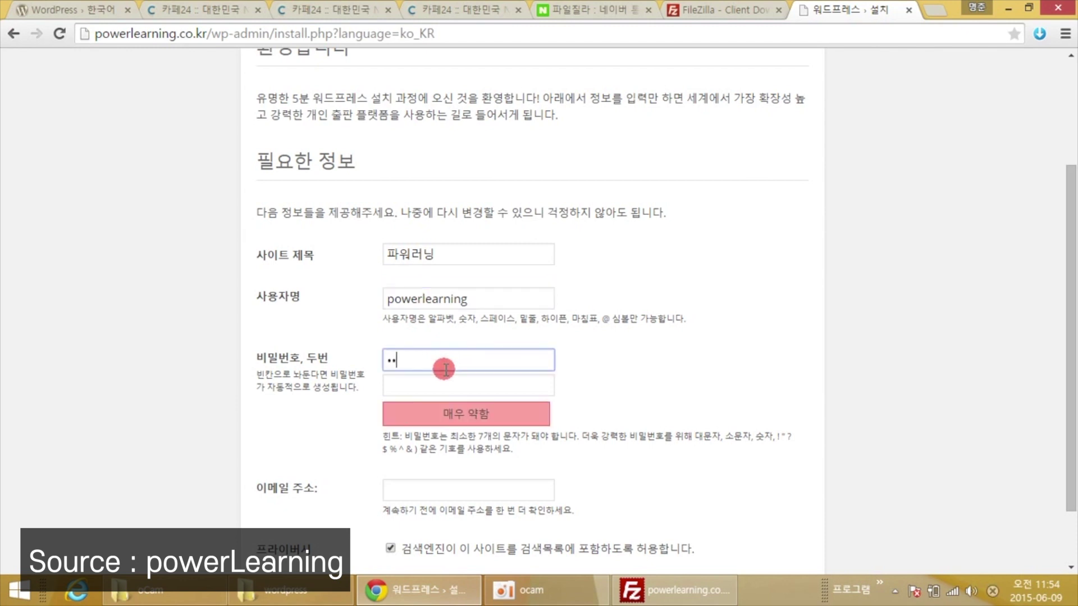
{"action": "key", "text": "Tab"}
{"action": "type", "text": "•••••••••"}
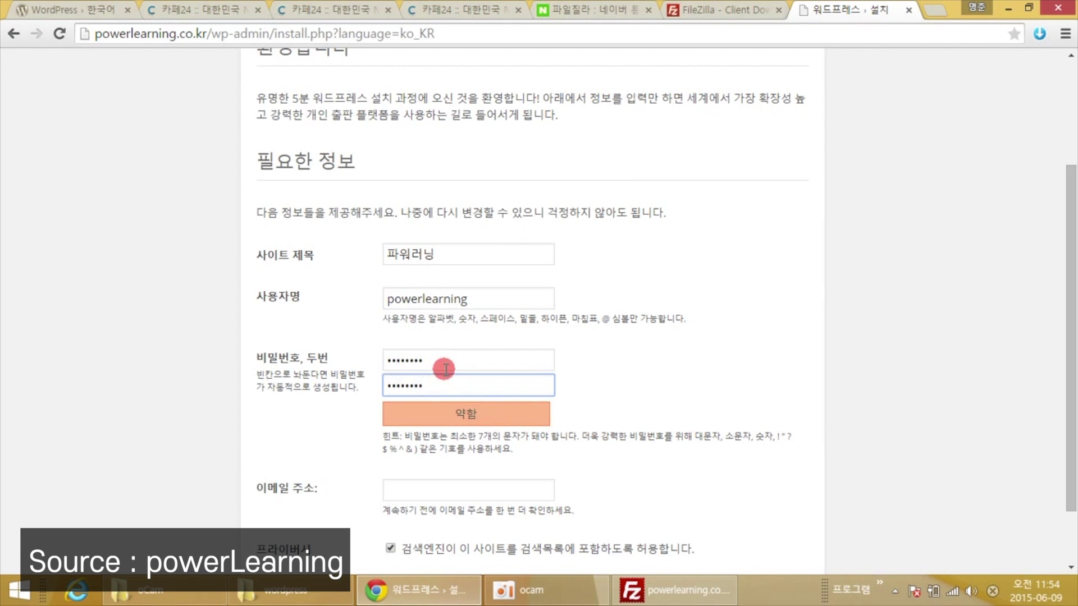
{"action": "left_click", "coordinate": [317, 440]}
Fill in the admin e-mail address and run the WordPress installation.
{"action": "scroll", "coordinate": [317, 439], "scroll_direction": "down", "scroll_amount": 1}
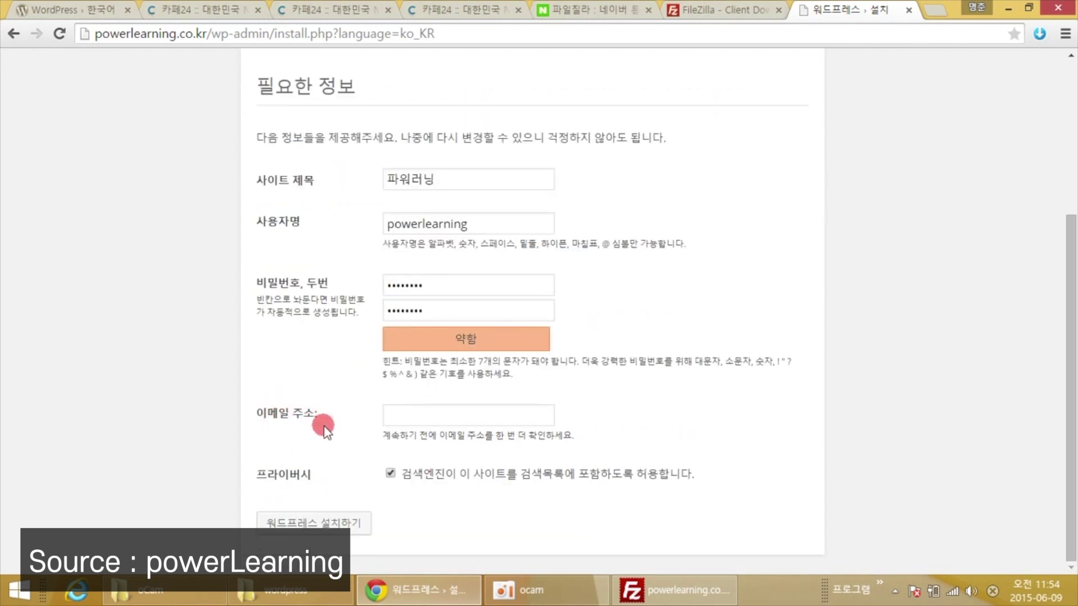
{"action": "left_click", "coordinate": [442, 411]}
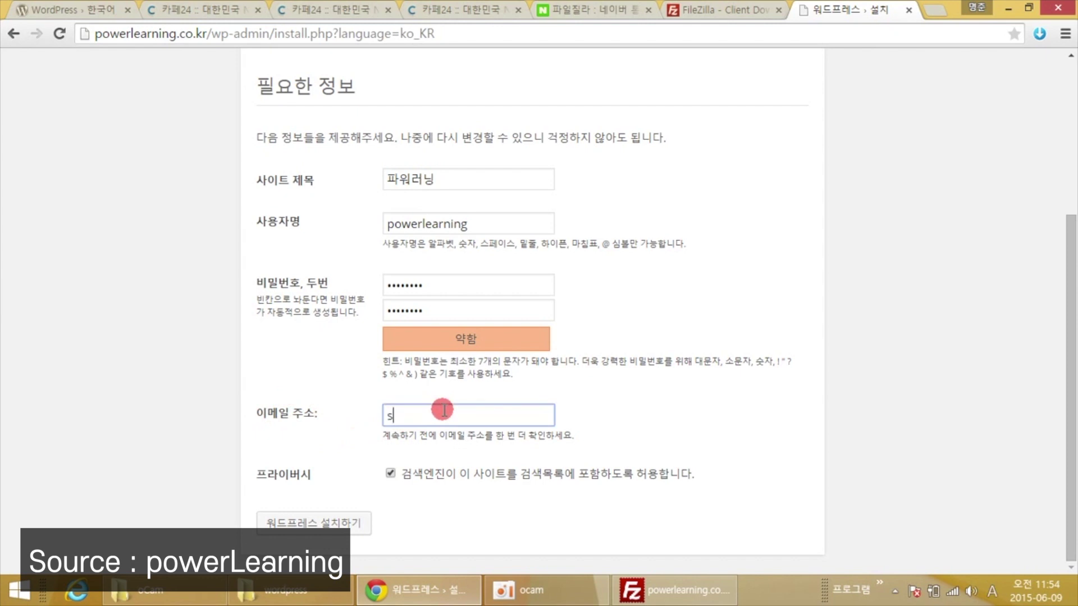
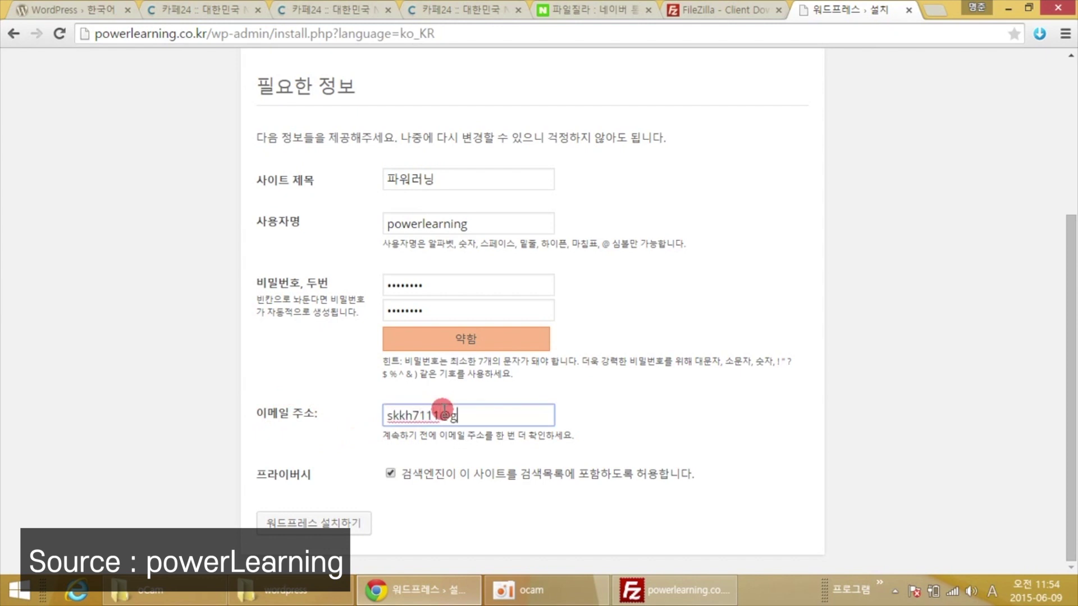
{"action": "left_click", "coordinate": [307, 434]}
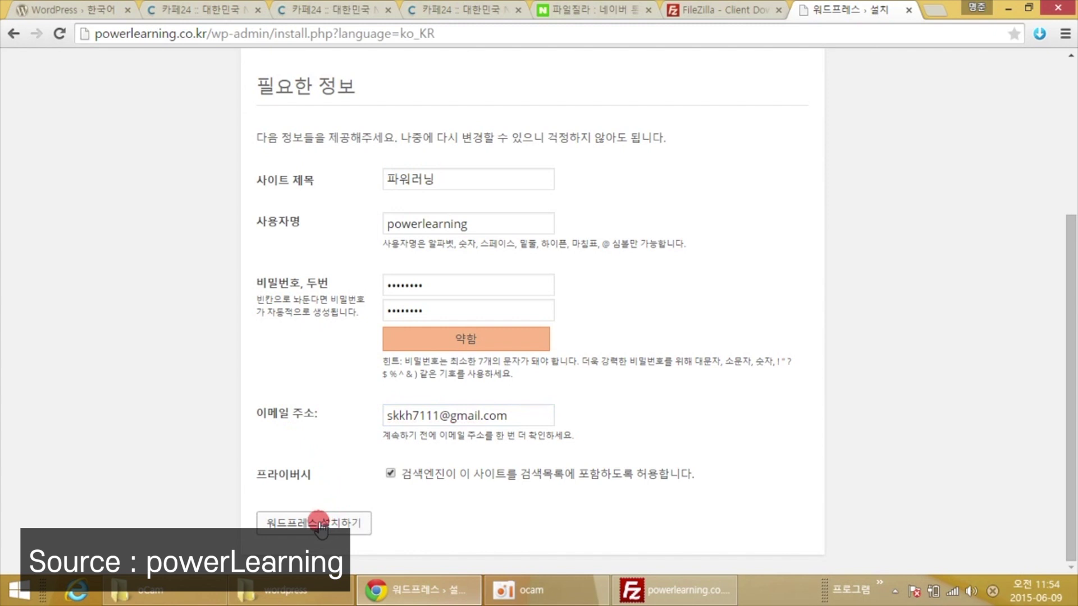
{"action": "left_click", "coordinate": [321, 523]}
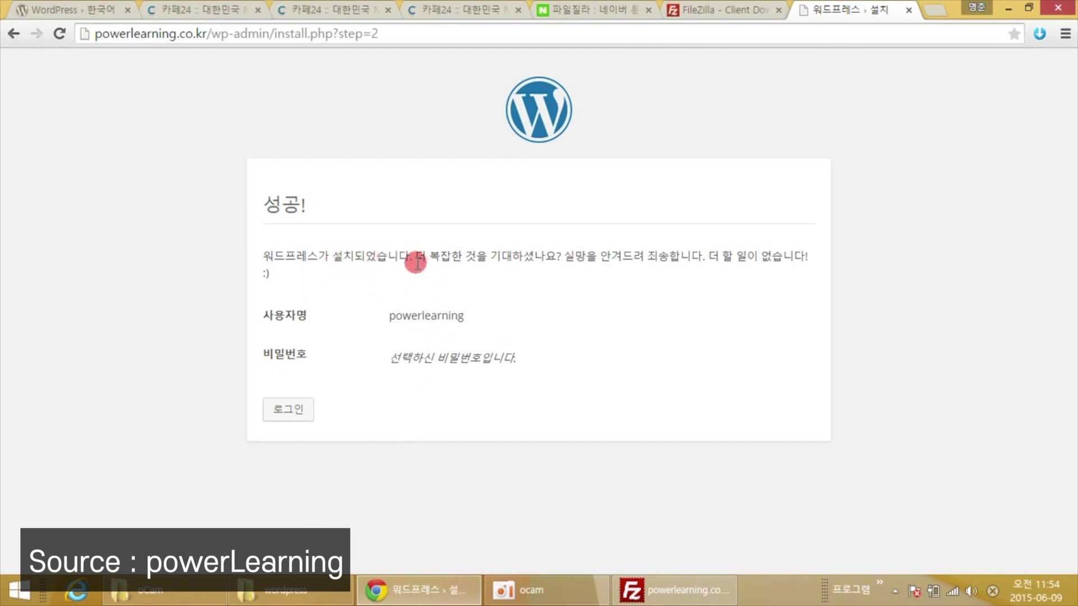
Go from the 성공! installation page to the WordPress login page via 로그인.
{"action": "left_click_drag", "start_coordinate": [332, 209], "coordinate": [266, 201]}
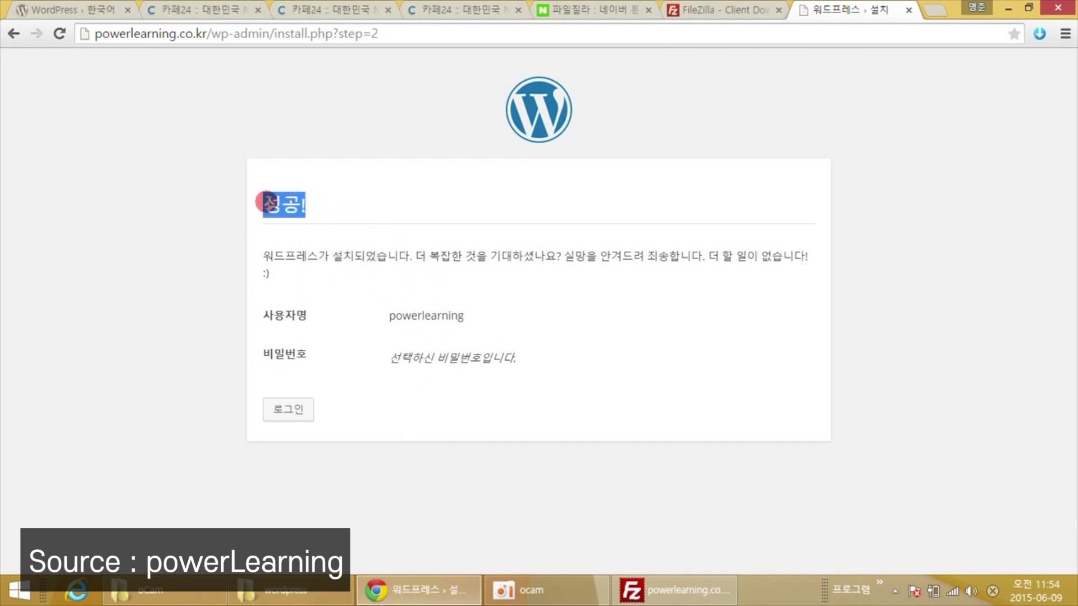
{"action": "left_click", "coordinate": [351, 192]}
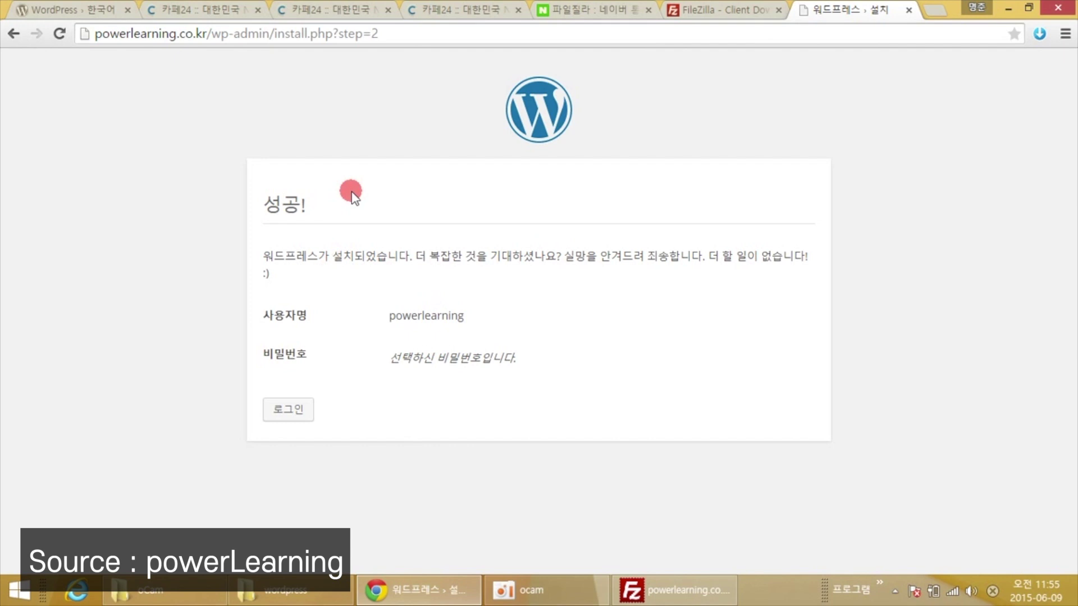
{"action": "left_click", "coordinate": [291, 414]}
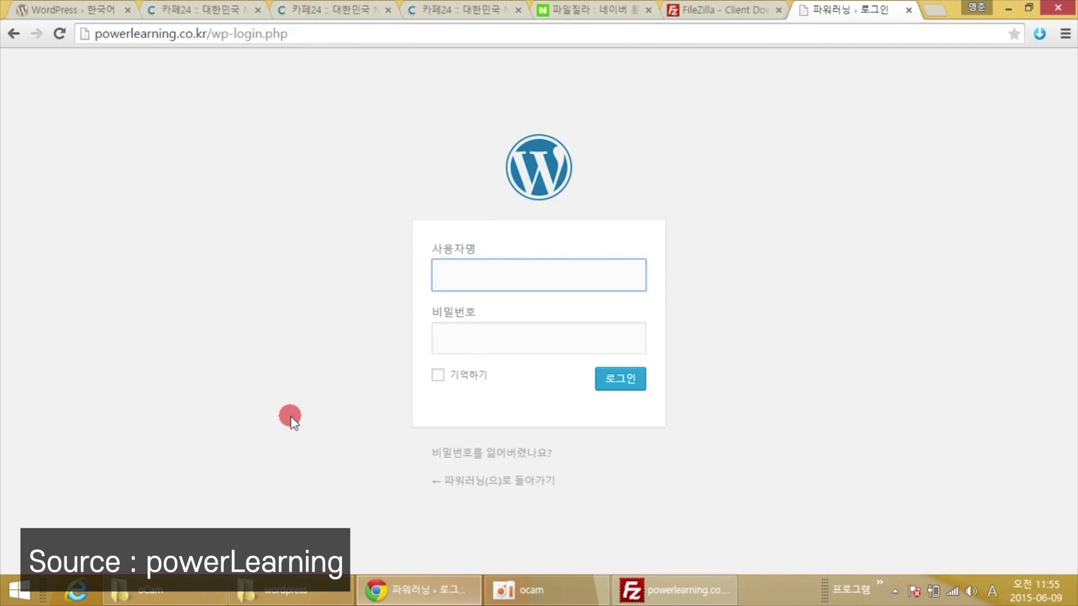
Sign in with the admin username and password, then open the 파워러닝 public front page.
{"action": "type", "text": "powerle"}
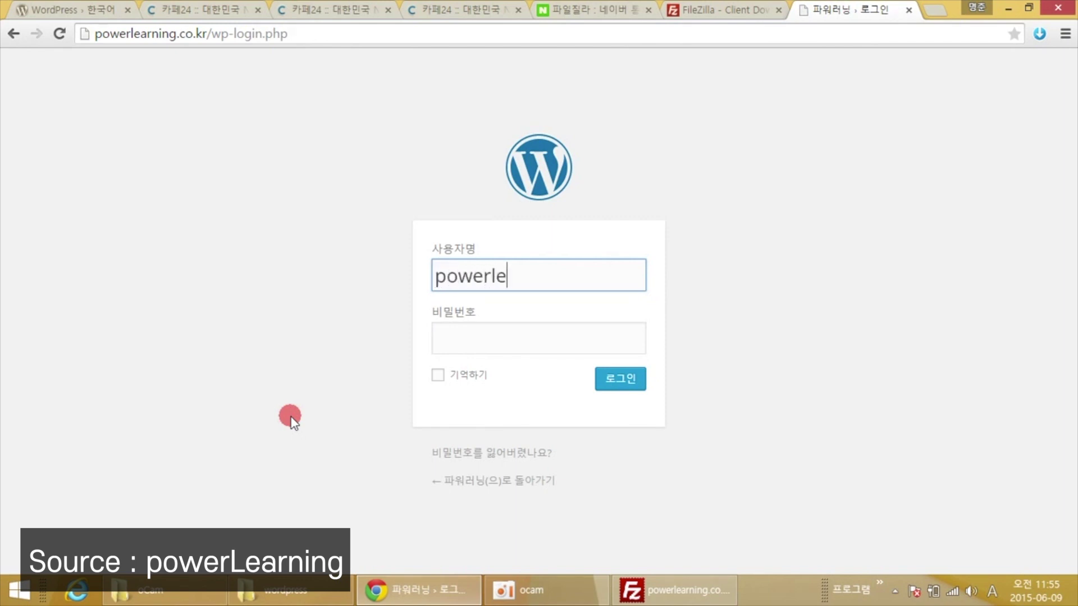
{"action": "type", "text": "arning"}
{"action": "key", "text": "Tab"}
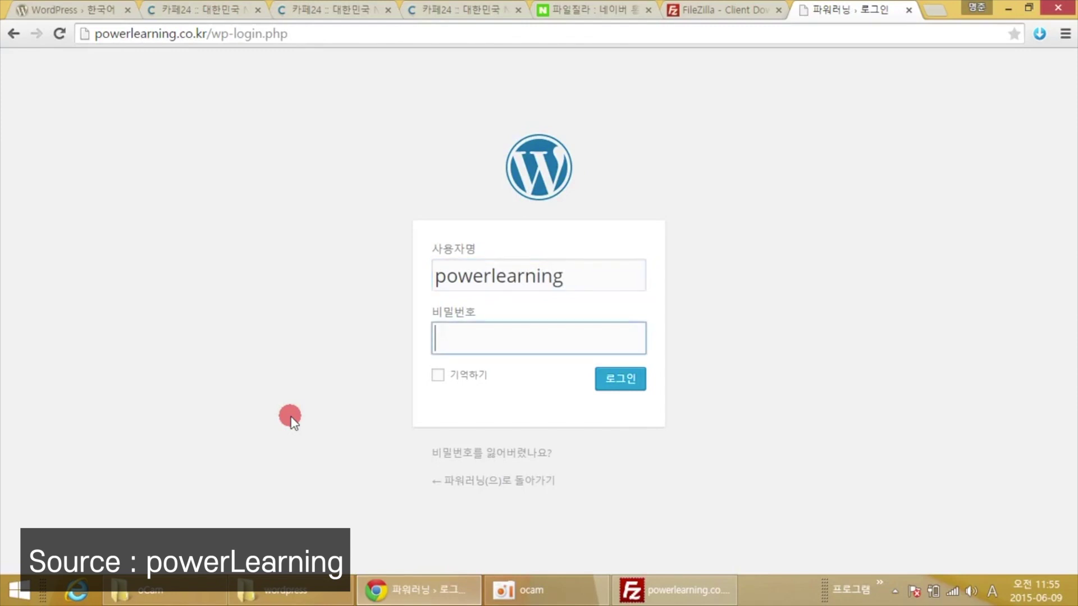
{"action": "type", "text": "********"}
{"action": "left_click", "coordinate": [620, 382]}
{"action": "left_click", "coordinate": [621, 381]}
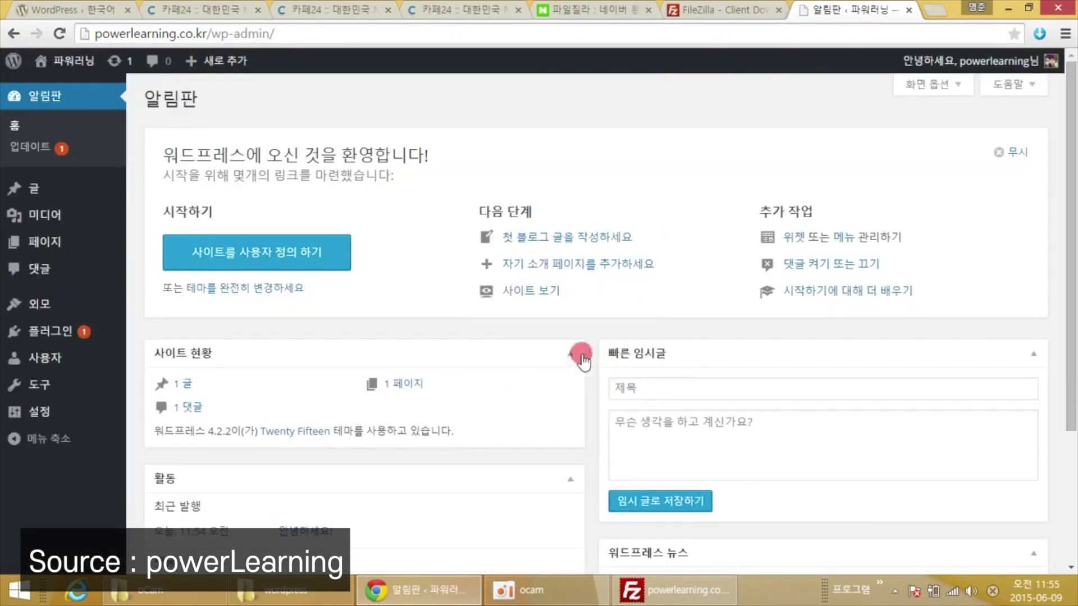
{"action": "left_click", "coordinate": [69, 63]}
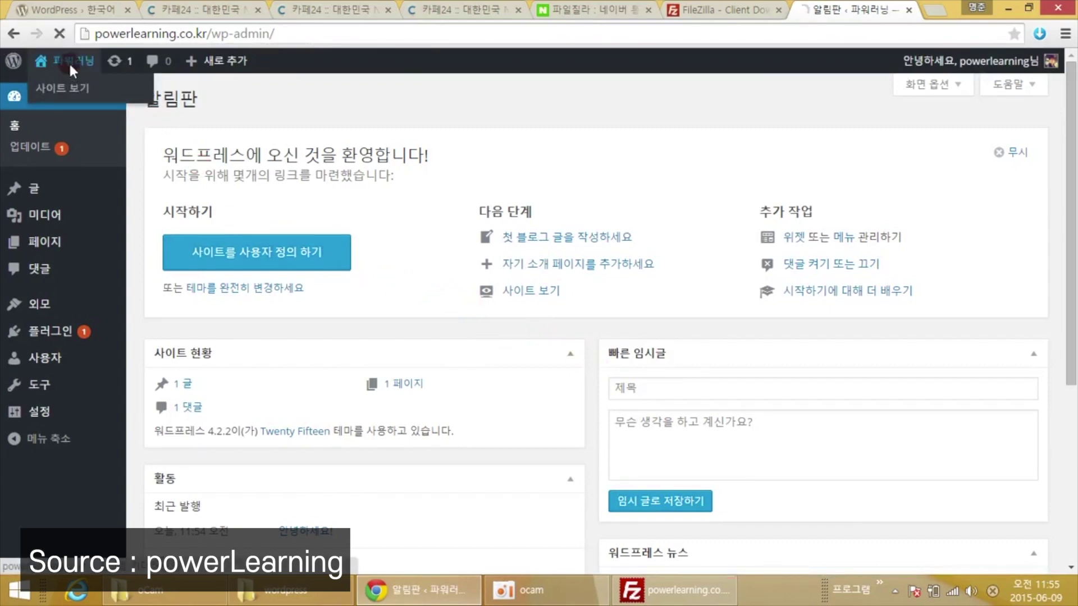